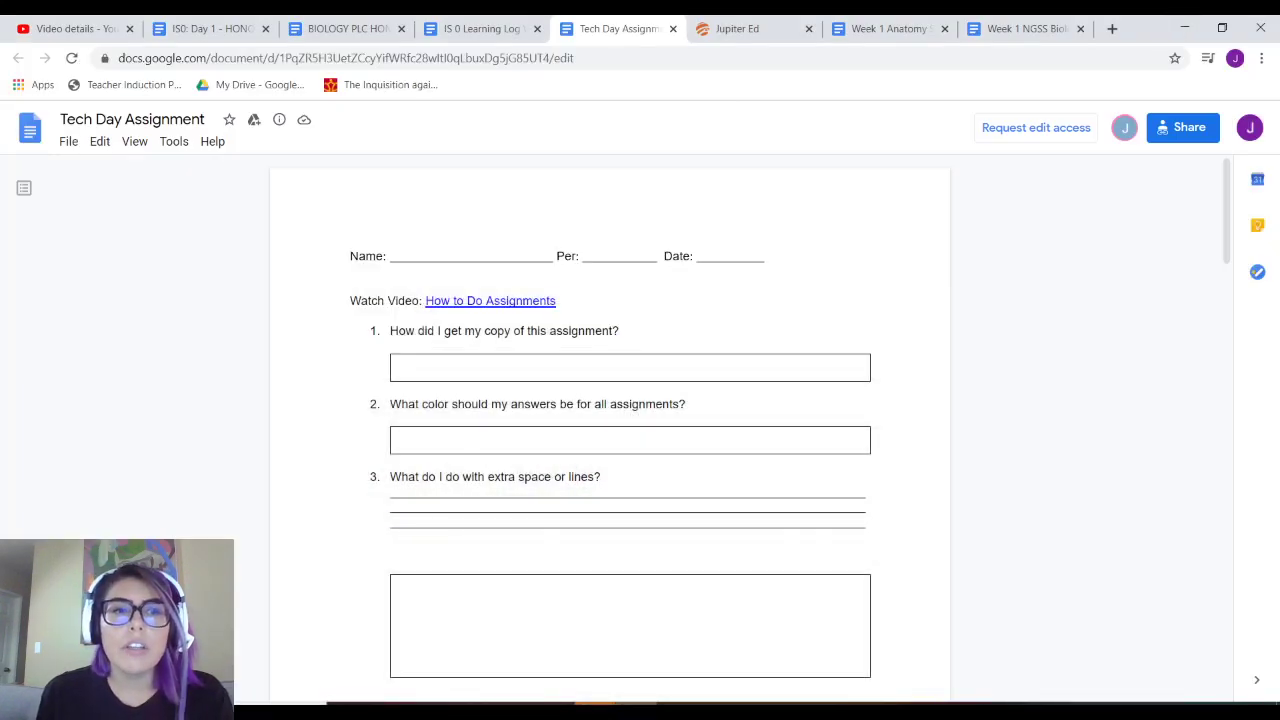
- Make a copy of the assignment and replace 'Copy of' with the student's full name and a dash
left_click(68, 141)
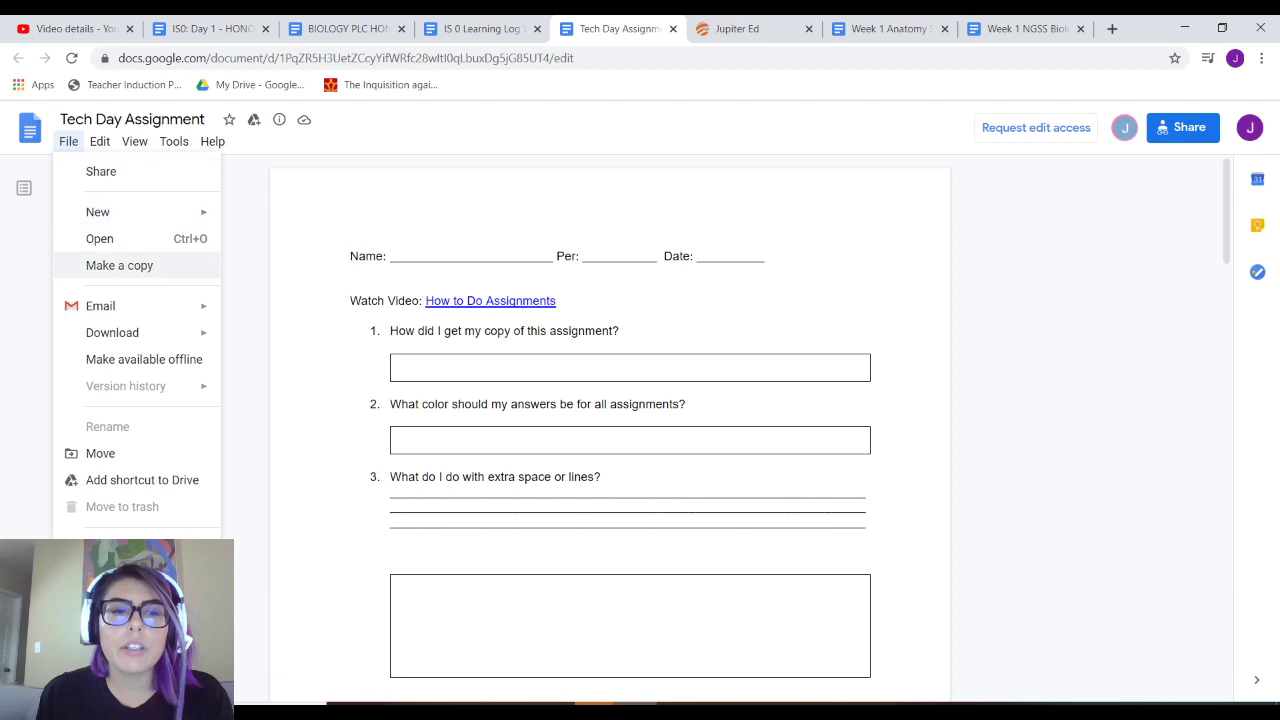
left_click(119, 265)
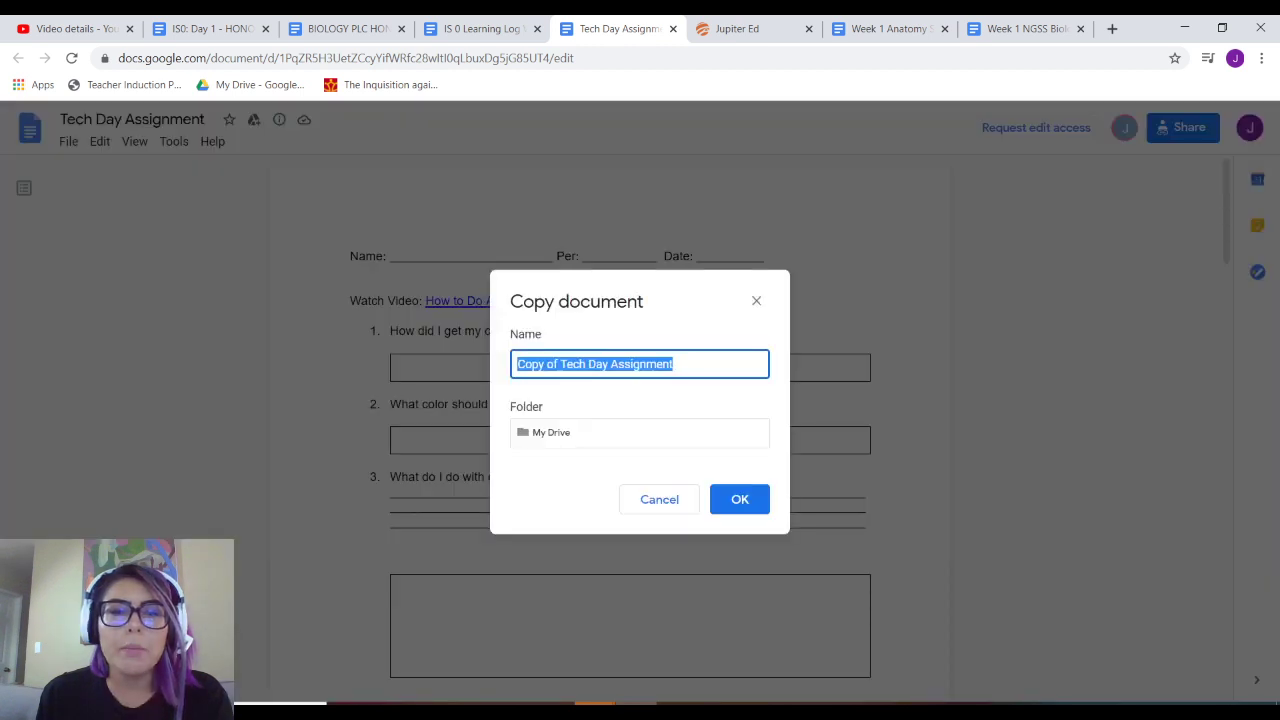
left_click(544, 364)
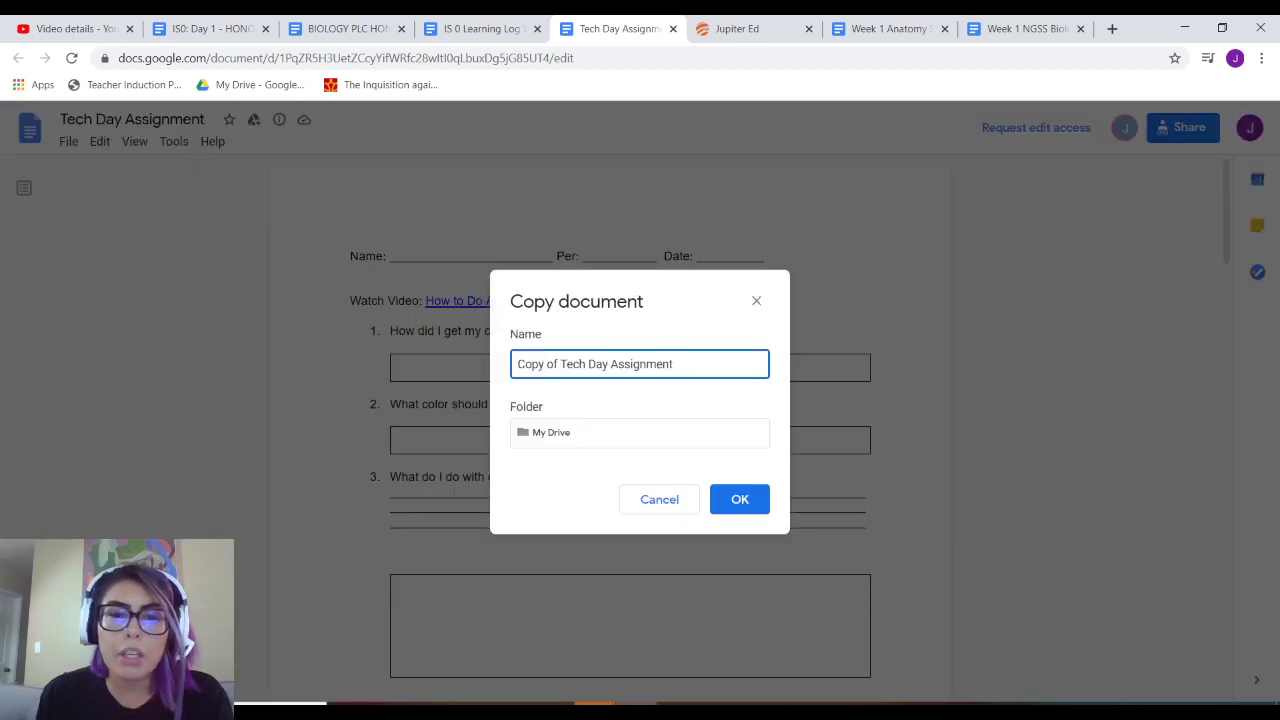
left_click_drag(517, 364, 555, 364)
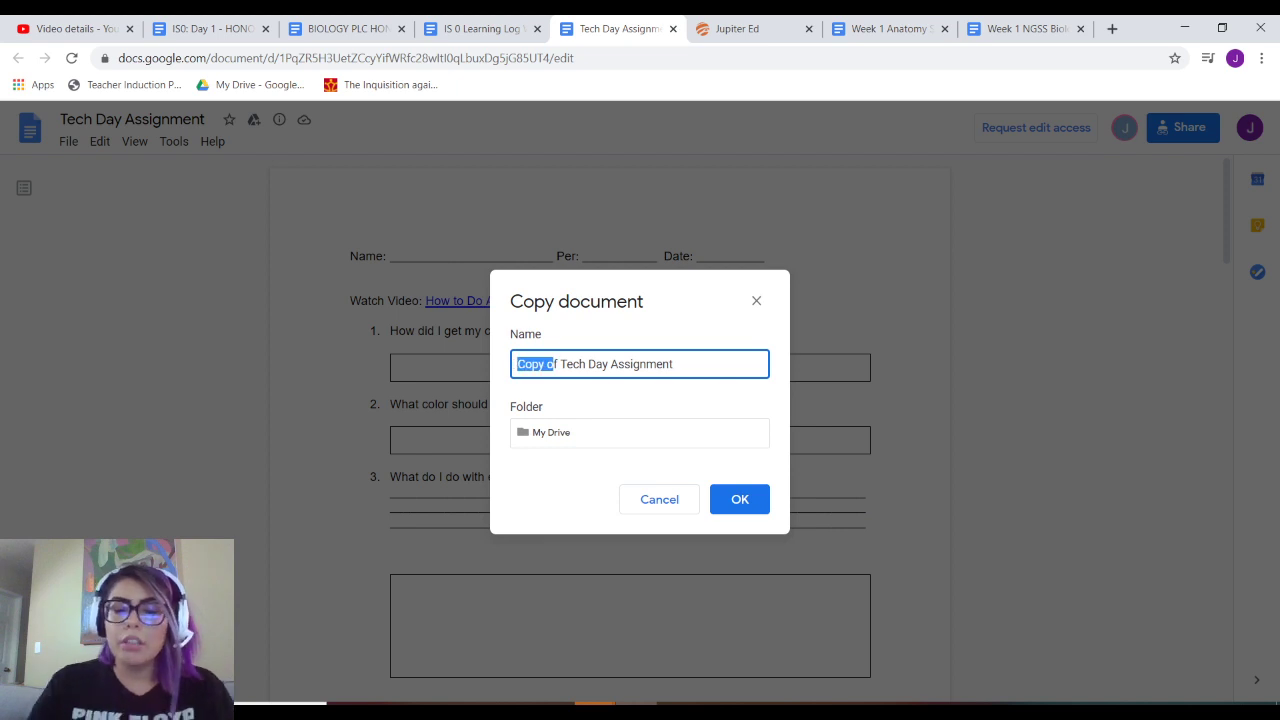
key("Delete")
key("Delete")
key("Delete")
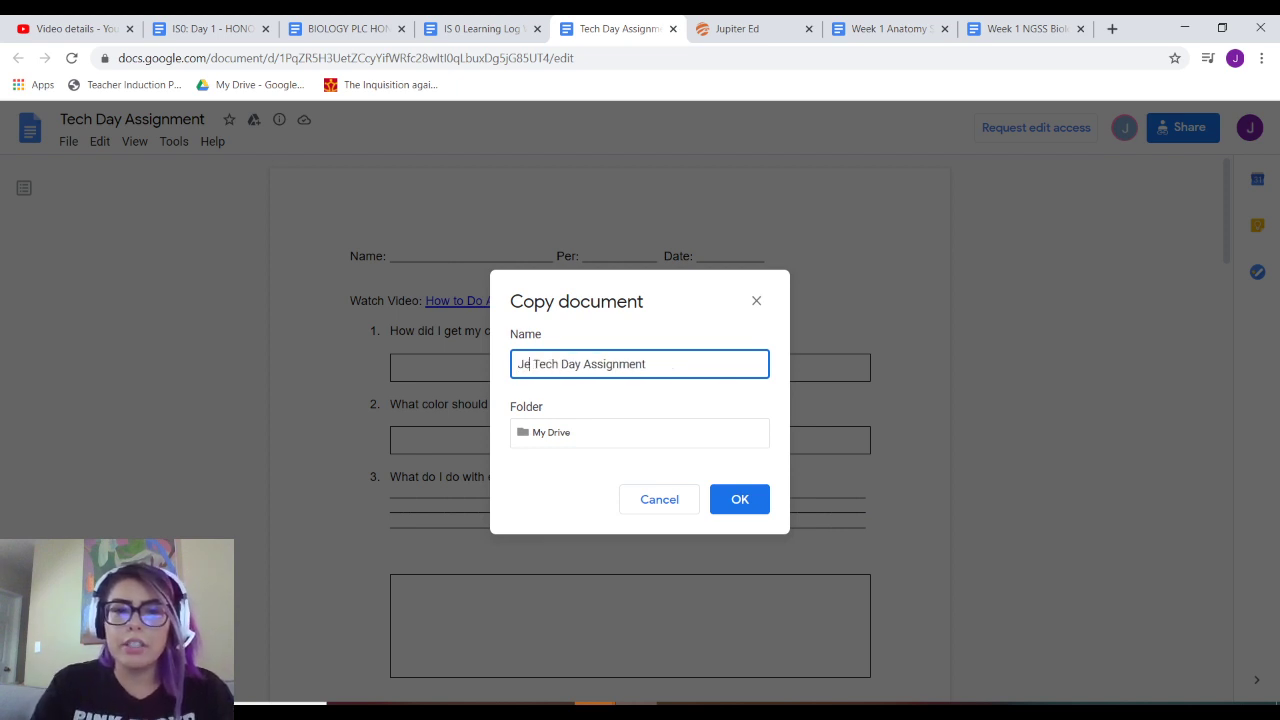
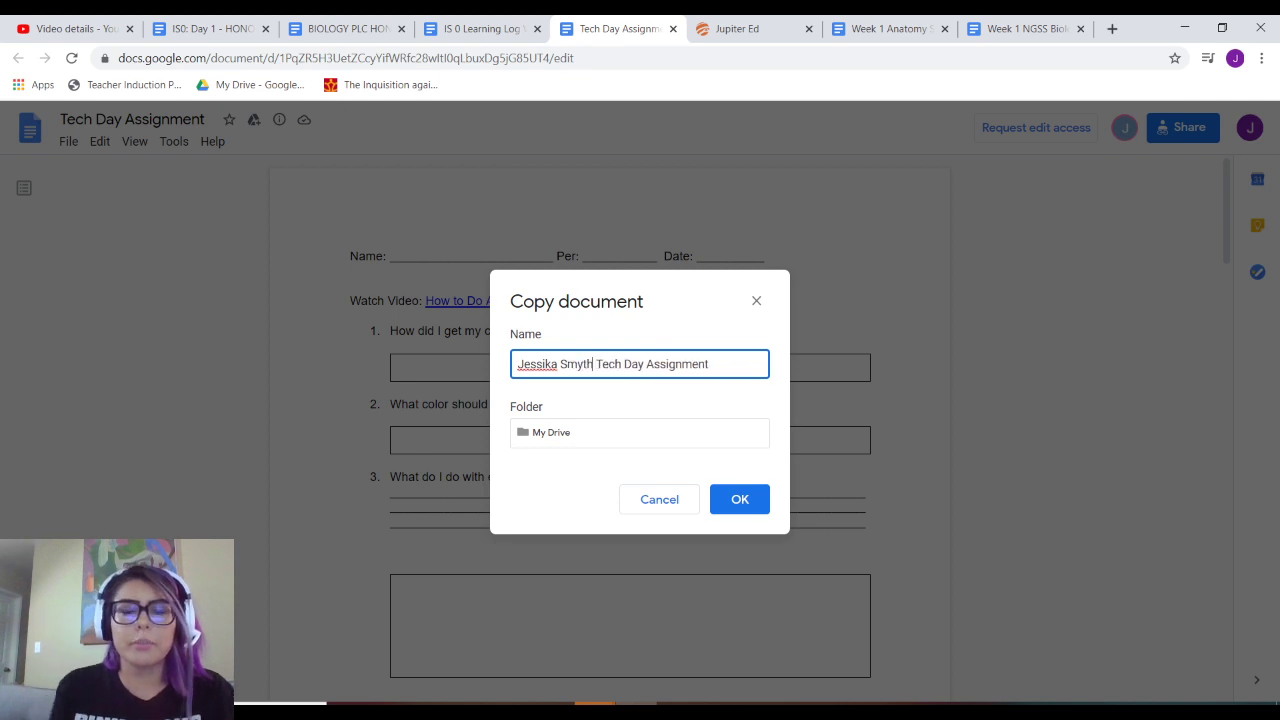
type(" |")
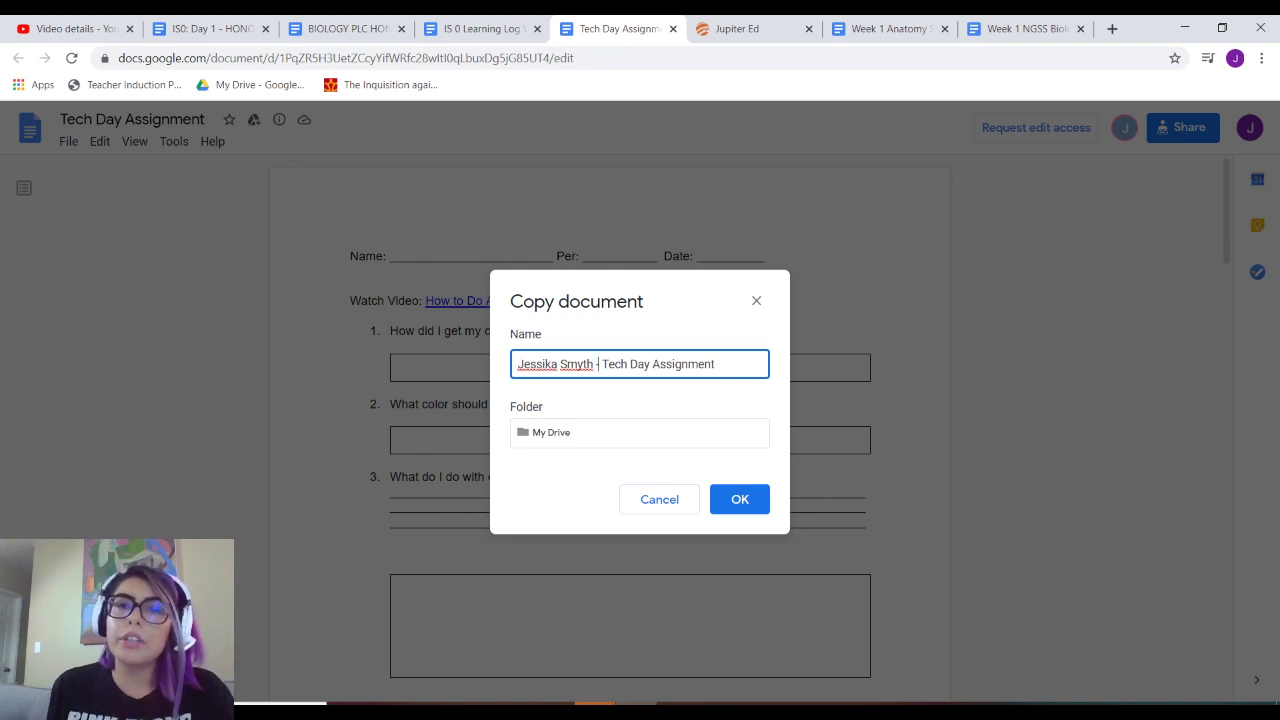
- Save the copy to My Drive > NGSS Biology 2020-2021 > Instructional Segment 0 and create it
left_click(640, 432)
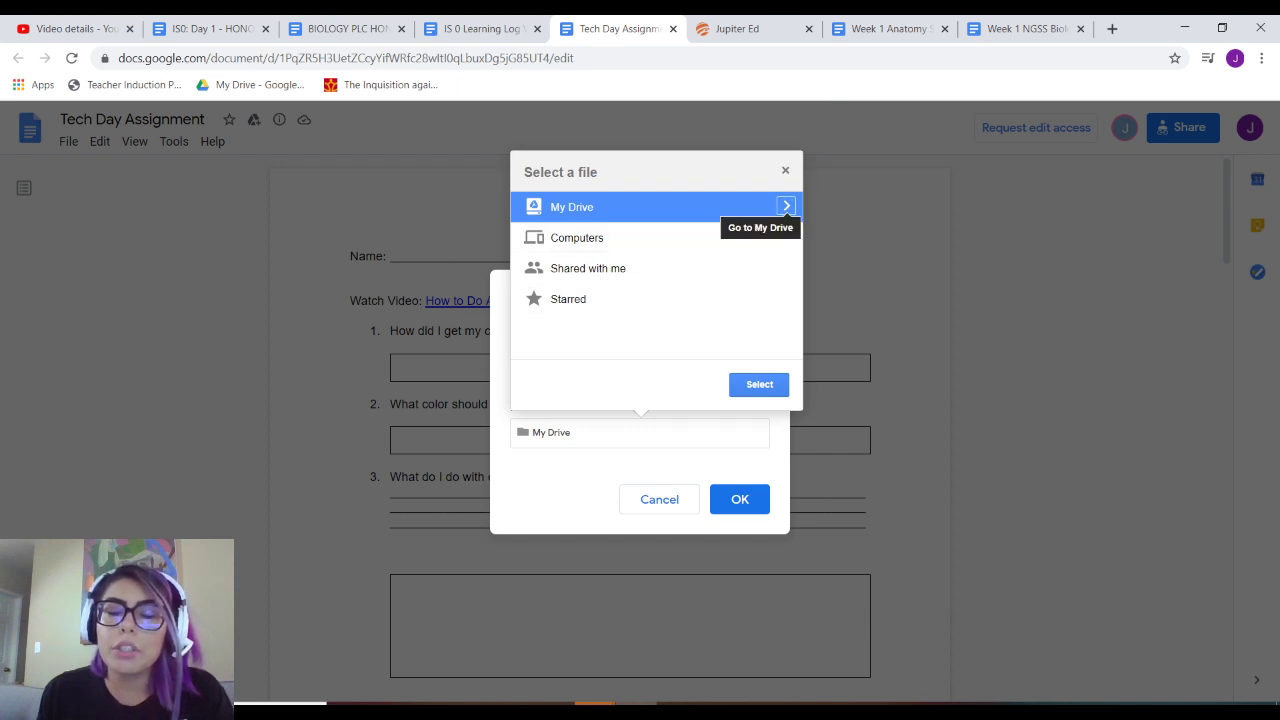
left_click(786, 206)
scroll(775, 282, "down", 1)
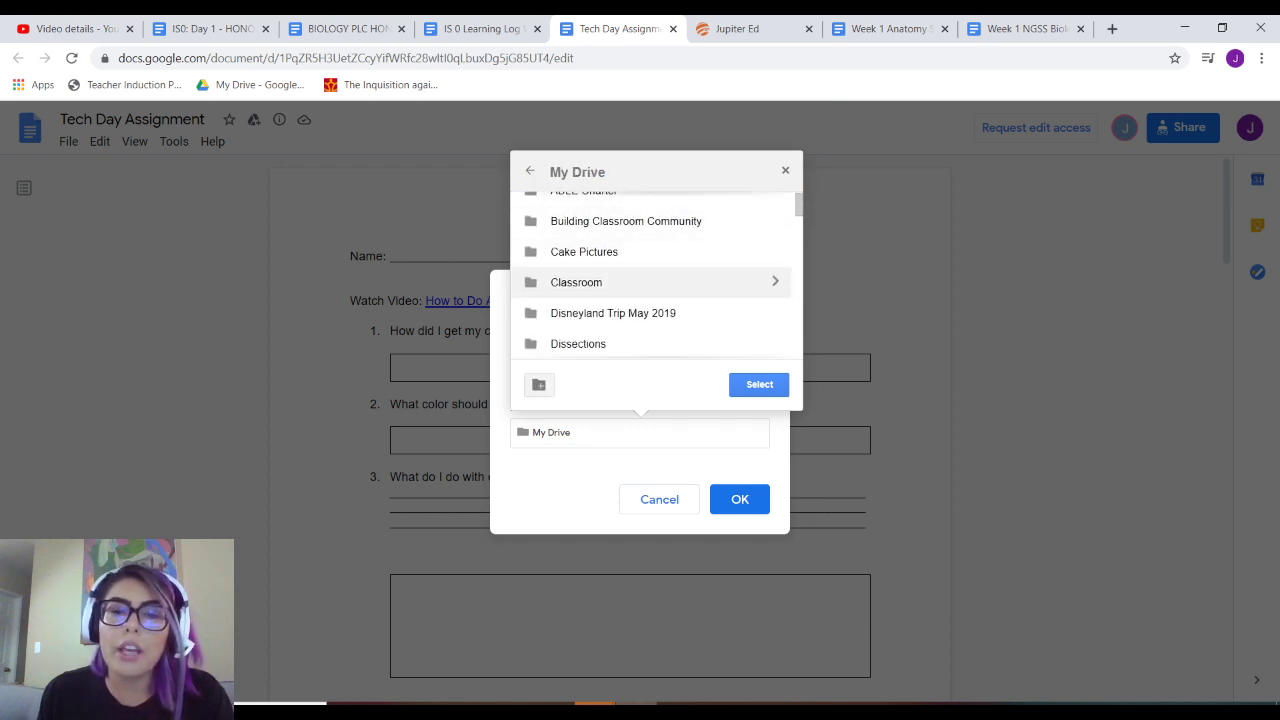
scroll(650, 283, "down", 3)
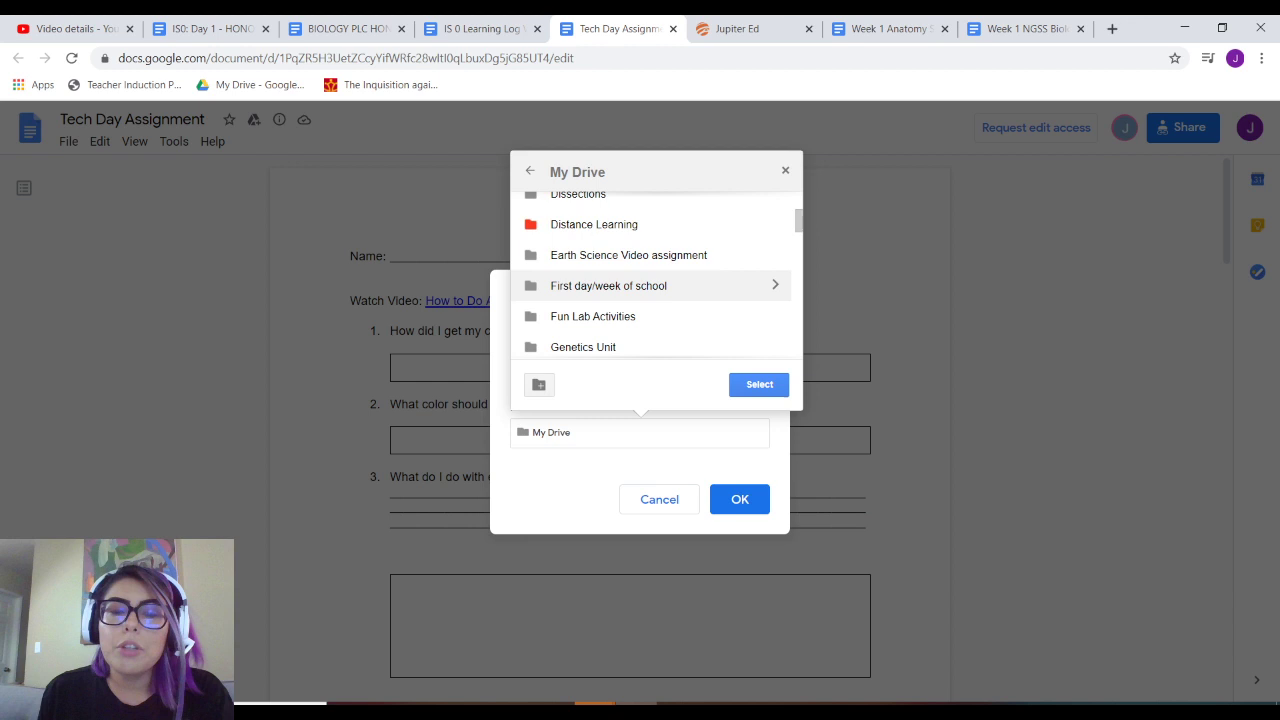
scroll(650, 300, "down", 2)
scroll(650, 300, "up", 3)
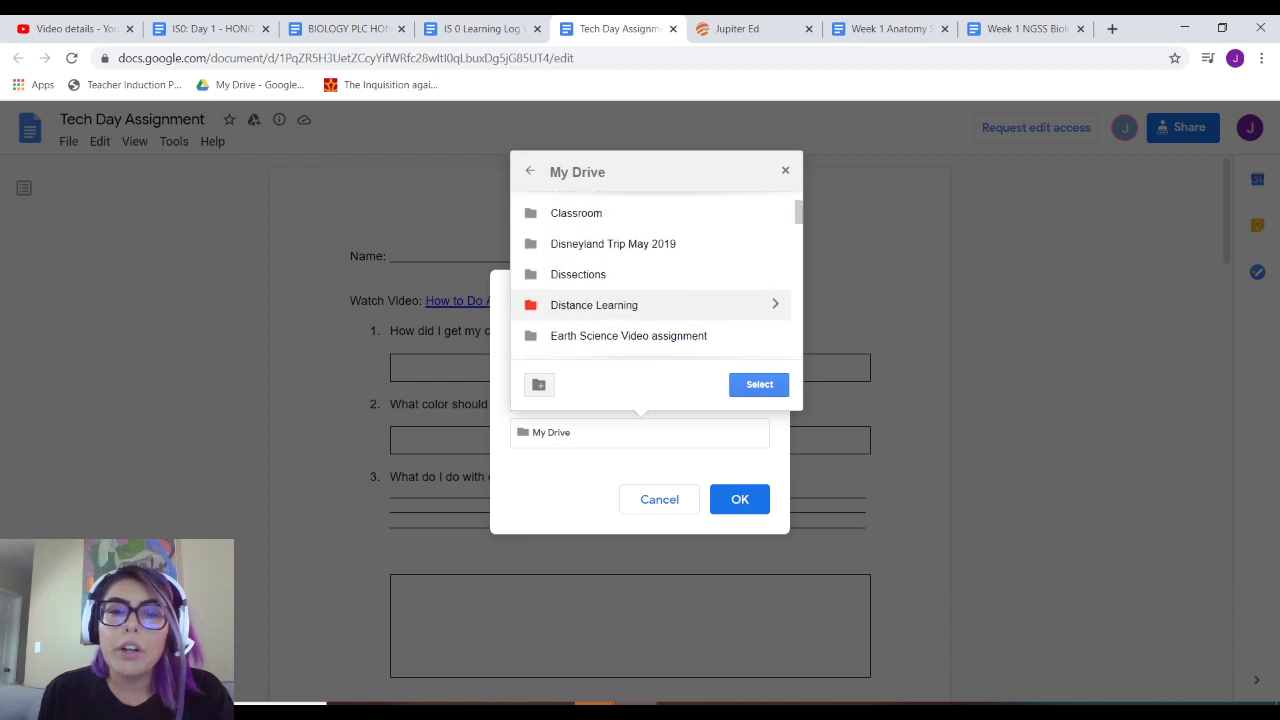
scroll(655, 275, "down", 5)
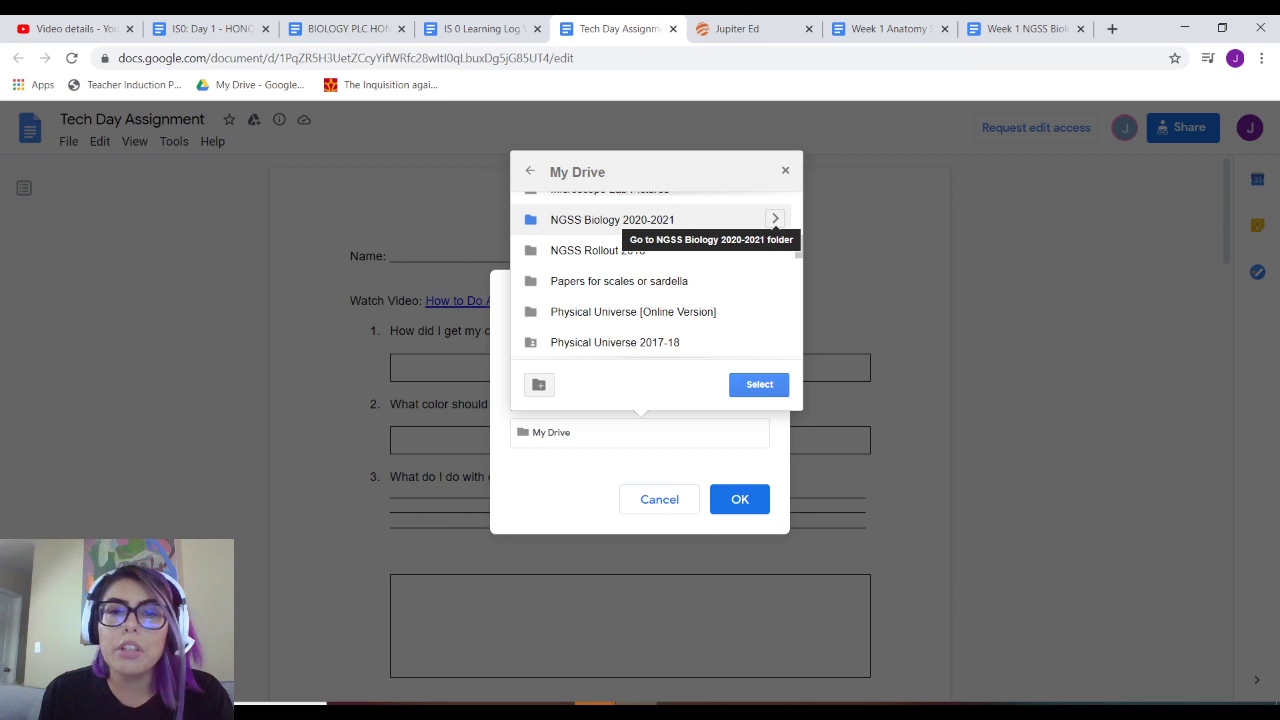
left_click(775, 219)
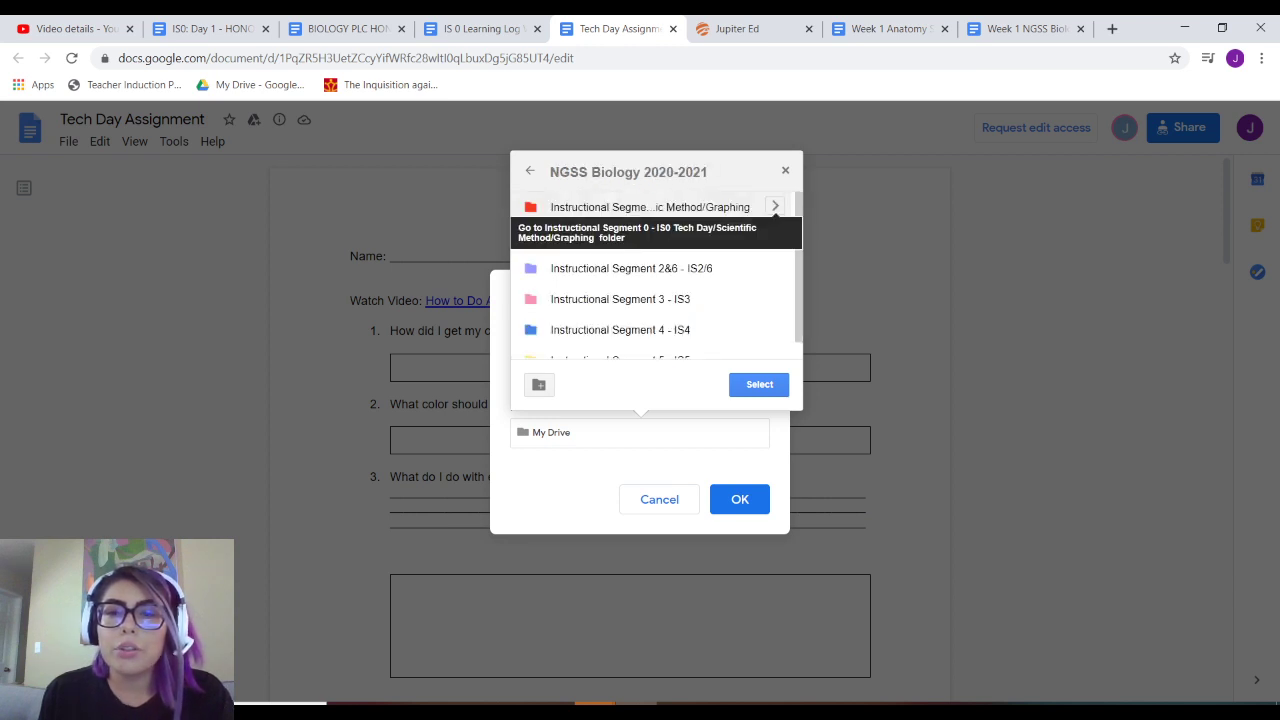
left_click(775, 206)
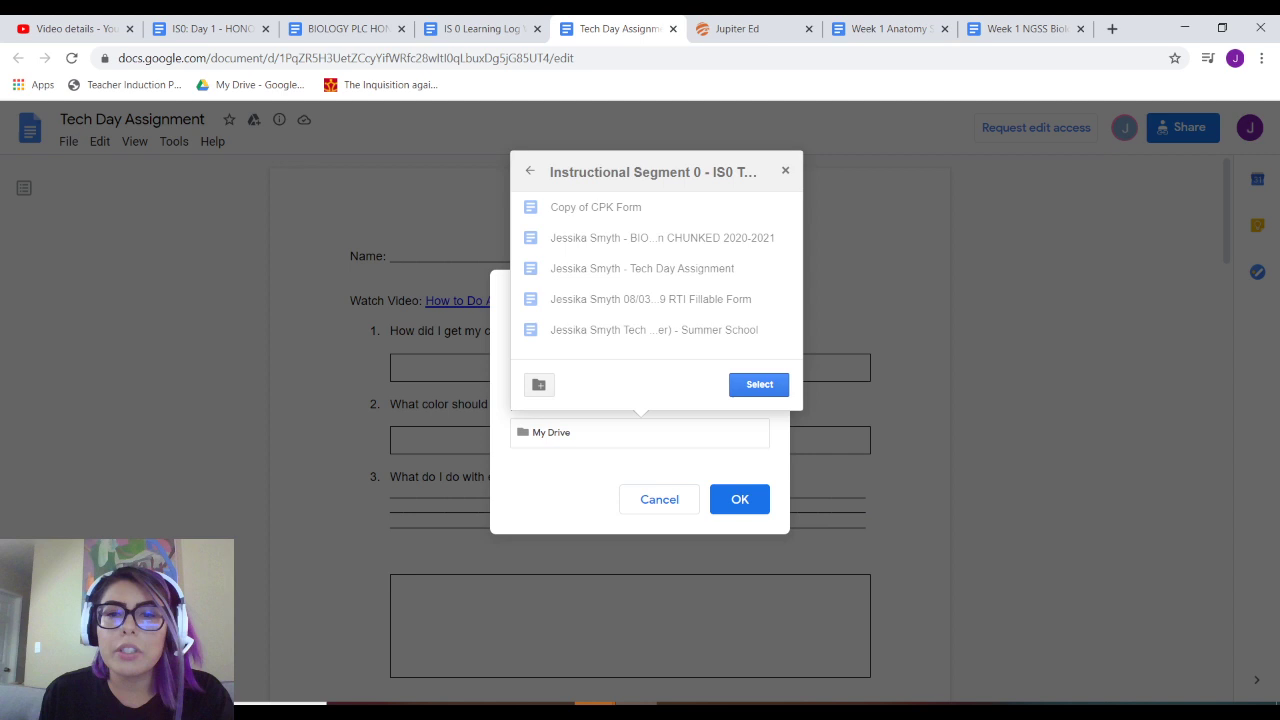
left_click(759, 384)
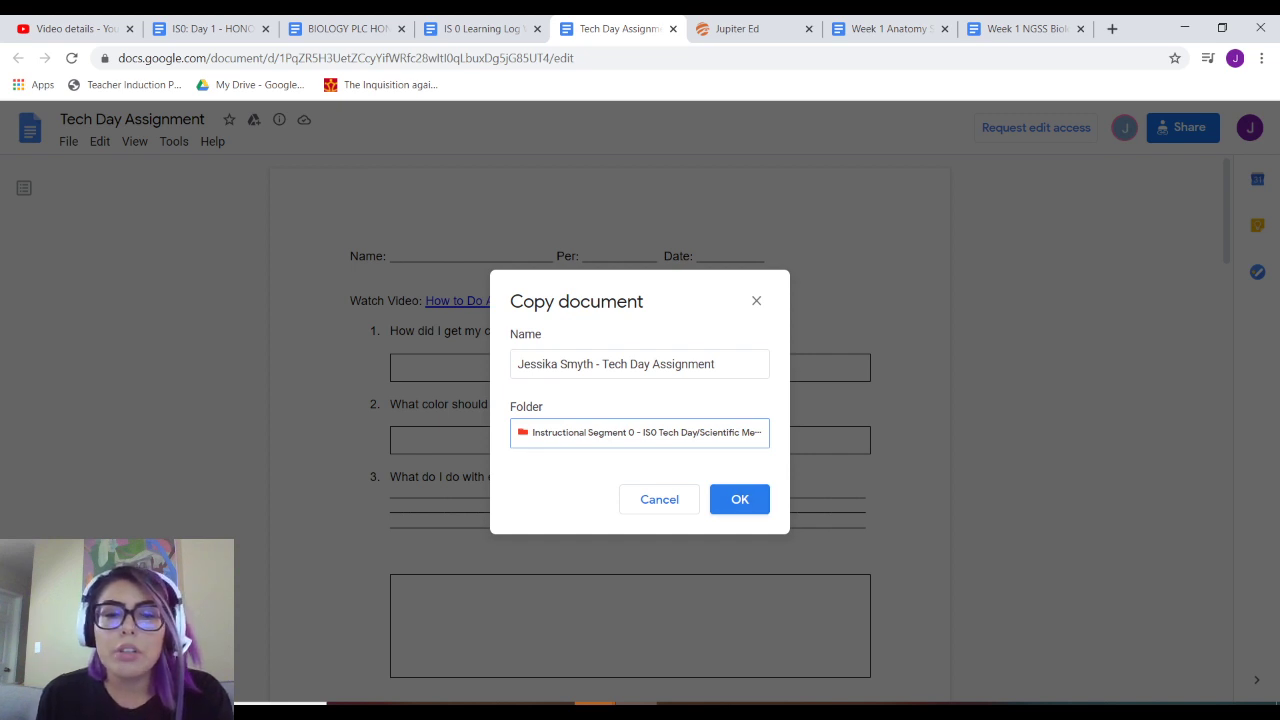
key("Return")
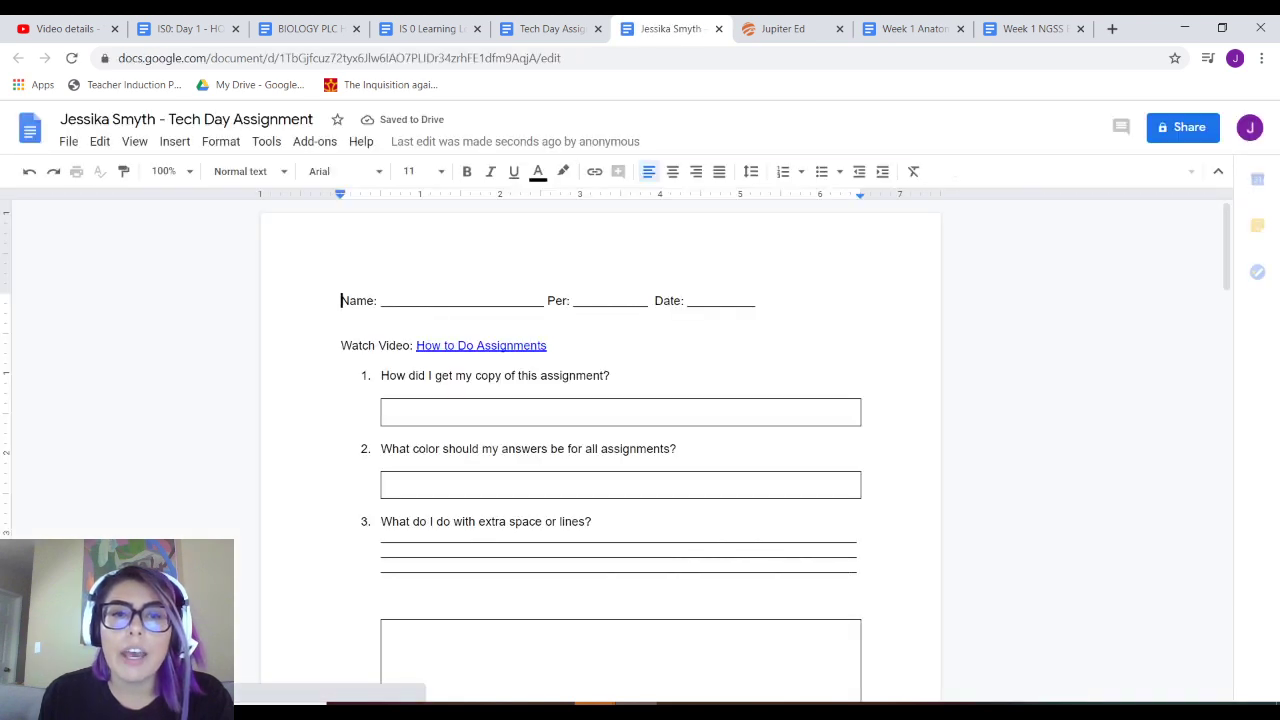
- Replace the underline after Name: with the student's full name, correcting the typo
left_click(523, 300)
left_click(545, 300)
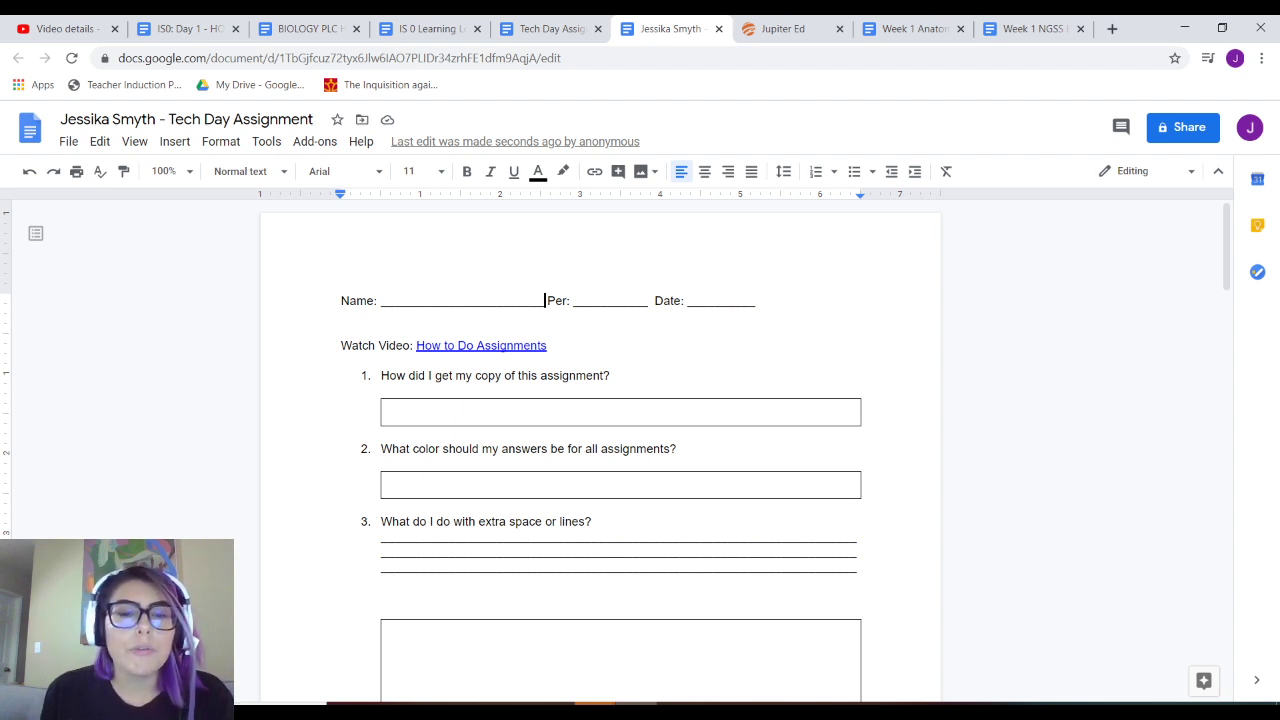
key("shift+Left")
key("shift+Left")
key("shift+Left")
key("shift+Left")
key("shift+Left")
key("shift+Left")
key("shift+Left")
key("shift+Left")
key("shift+Left")
key("shift+Left")
key("shift+Left")
key("shift+Left")
key("shift+Left")
key("shift+Left")
key("shift+Left")
key("shift+Left")
key("shift+Left")
key("shift+Left")
key("shift+Left")
key("shift+Left")
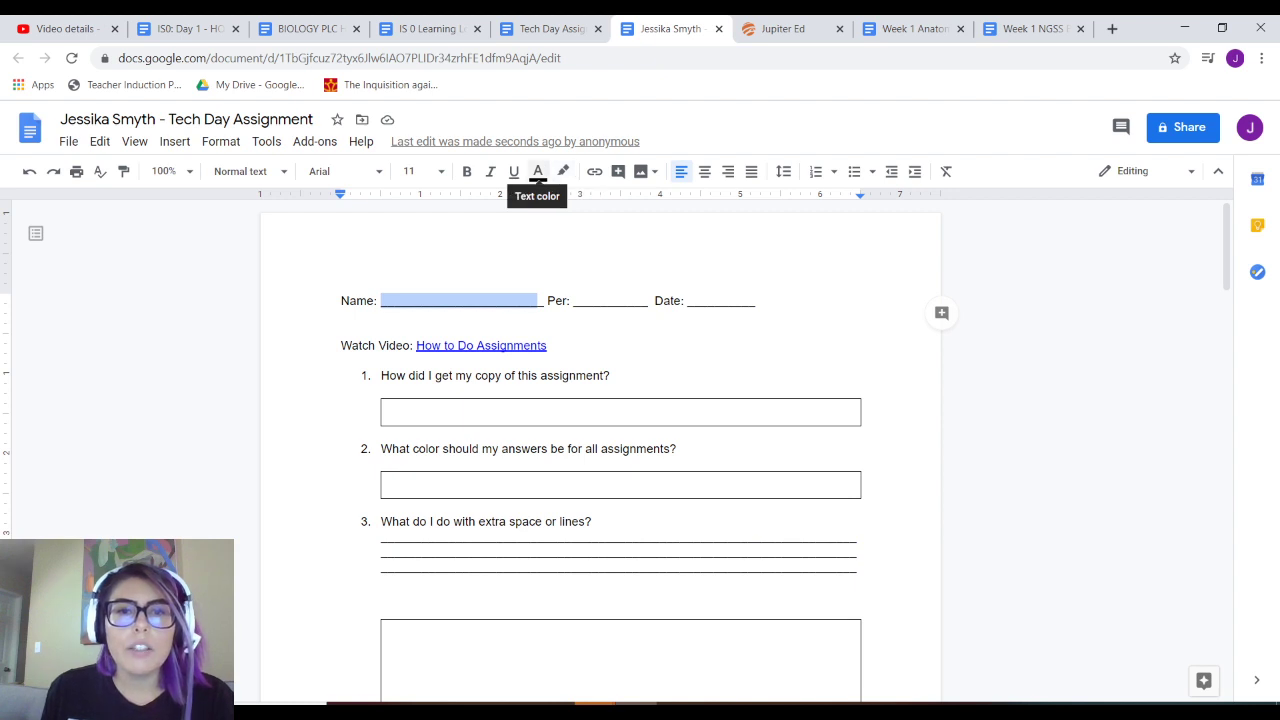
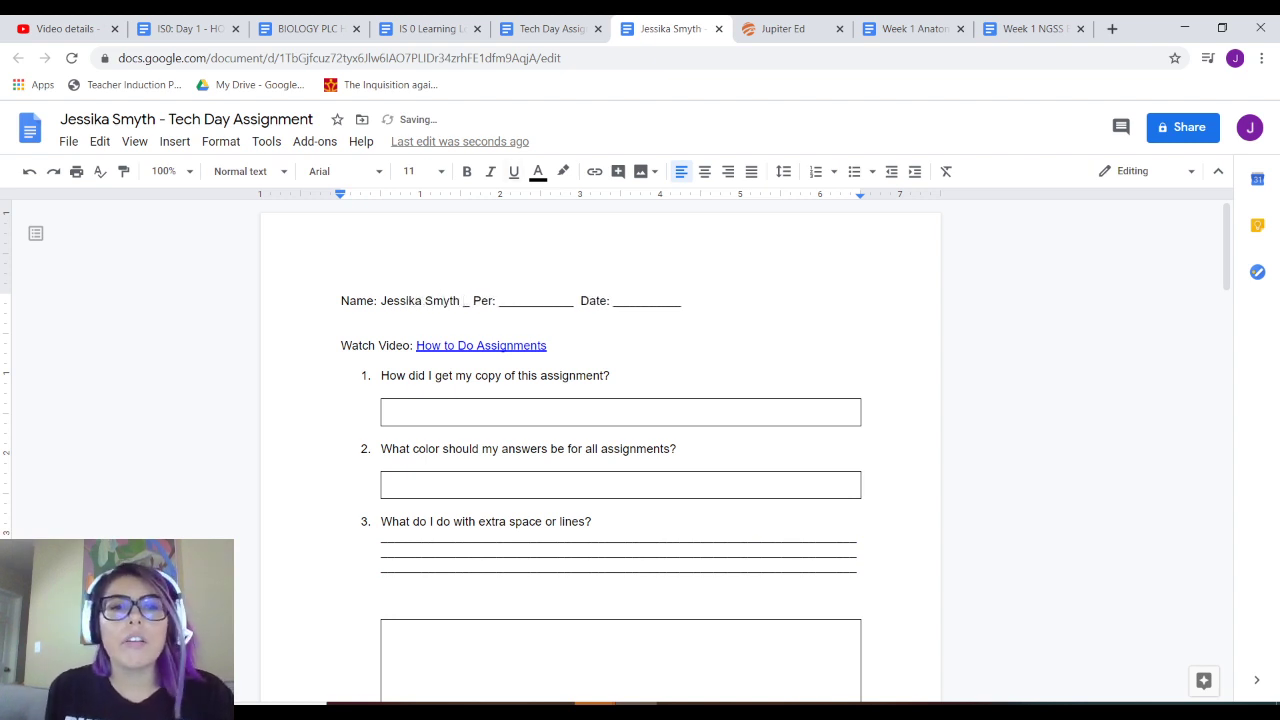
- Make the typed name blue and delete the leftover underscore after it
left_click_drag(460, 301, 381, 301)
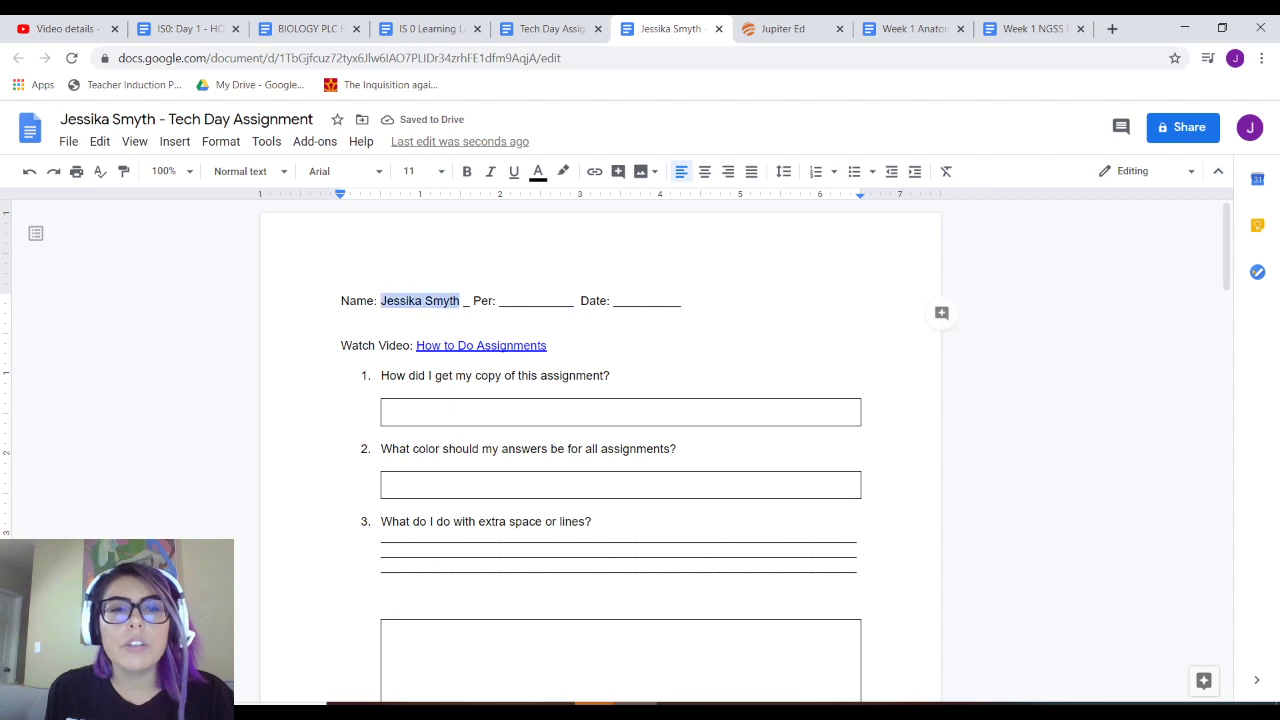
left_click(537, 171)
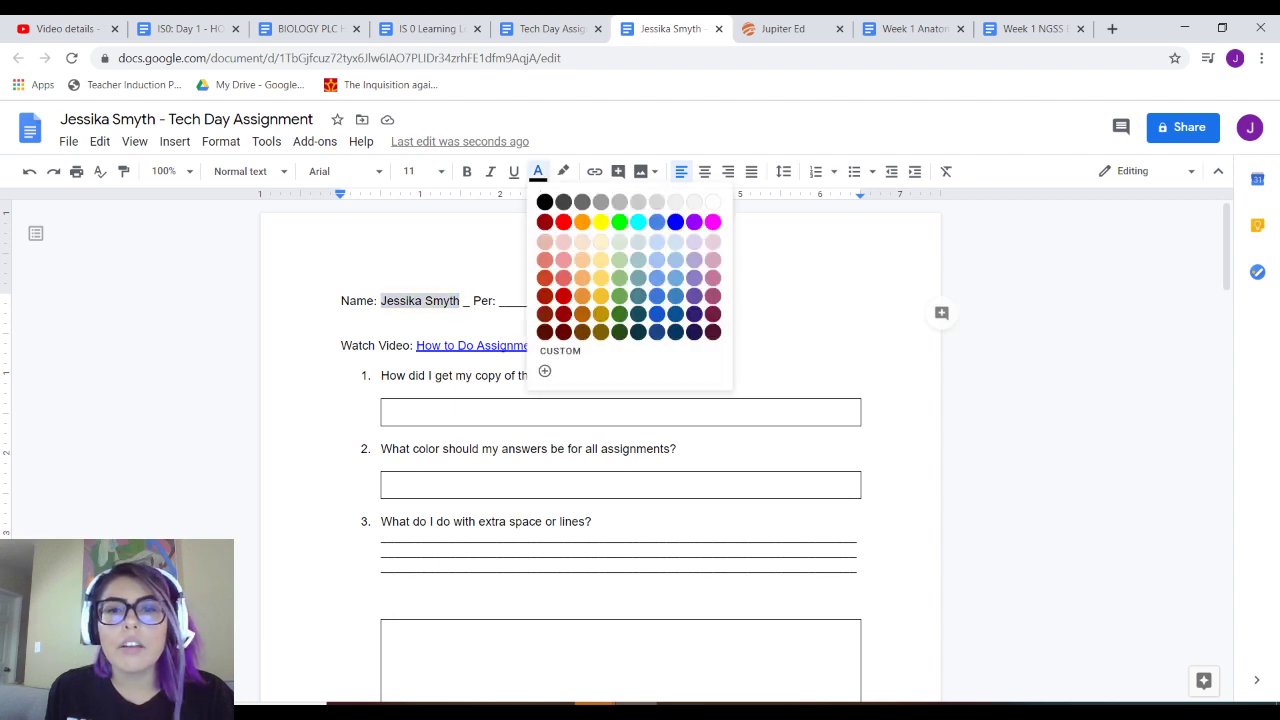
left_click(675, 221)
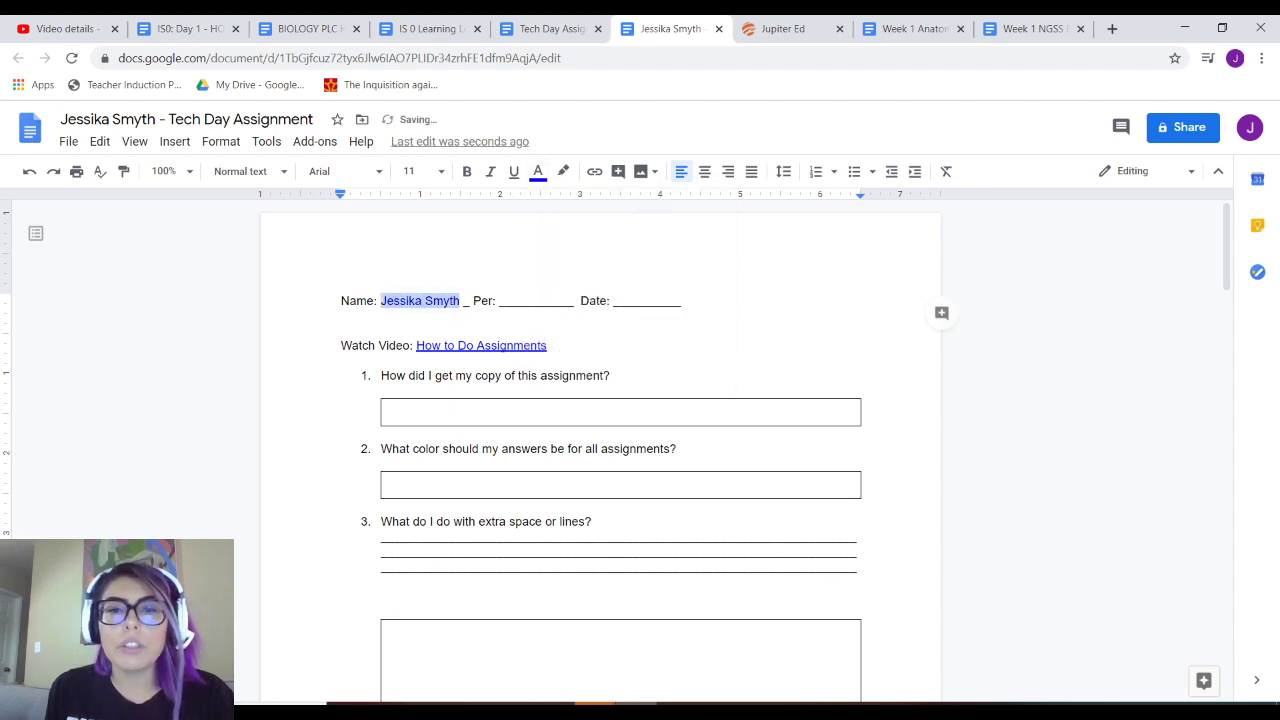
left_click(548, 300)
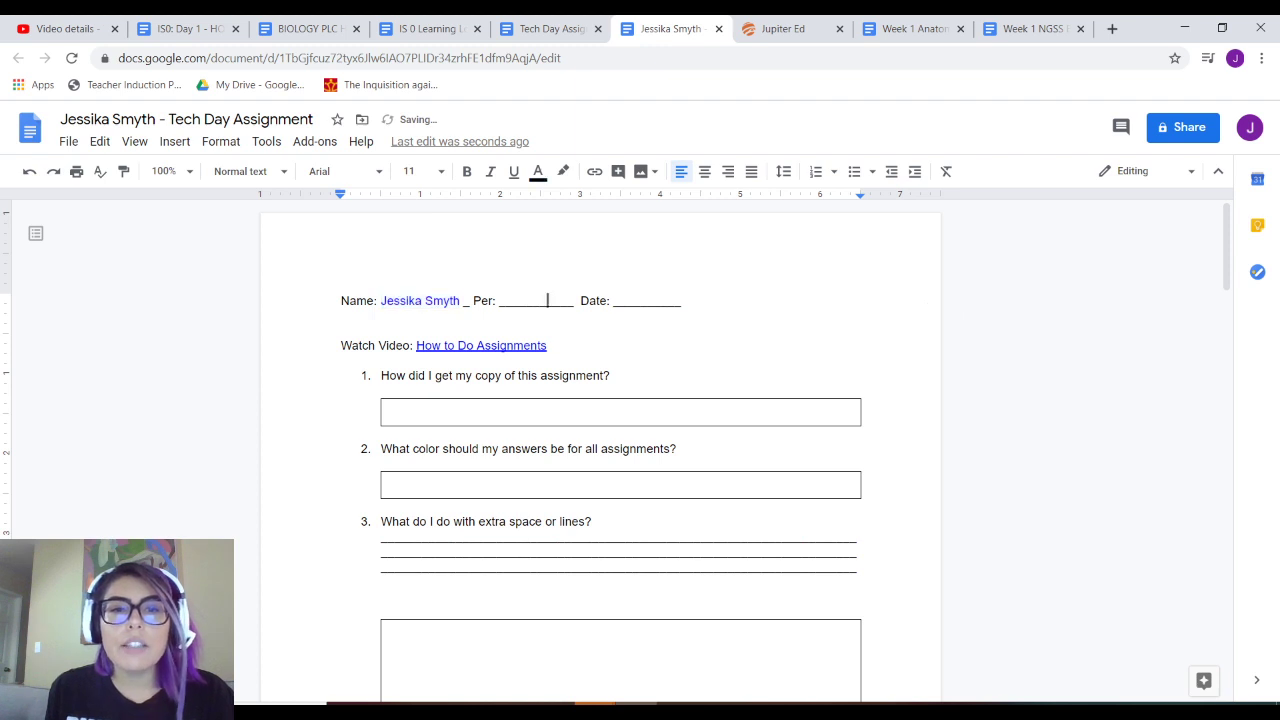
key("shift+Left")
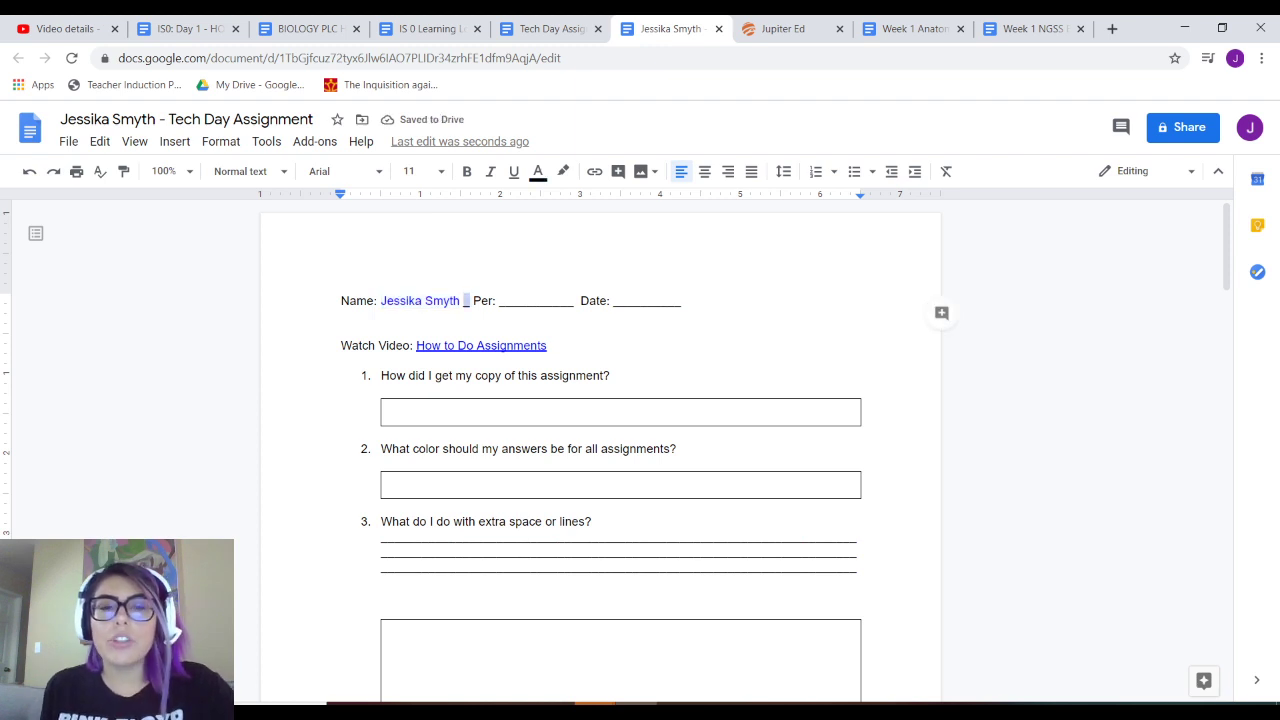
key("BackSpace")
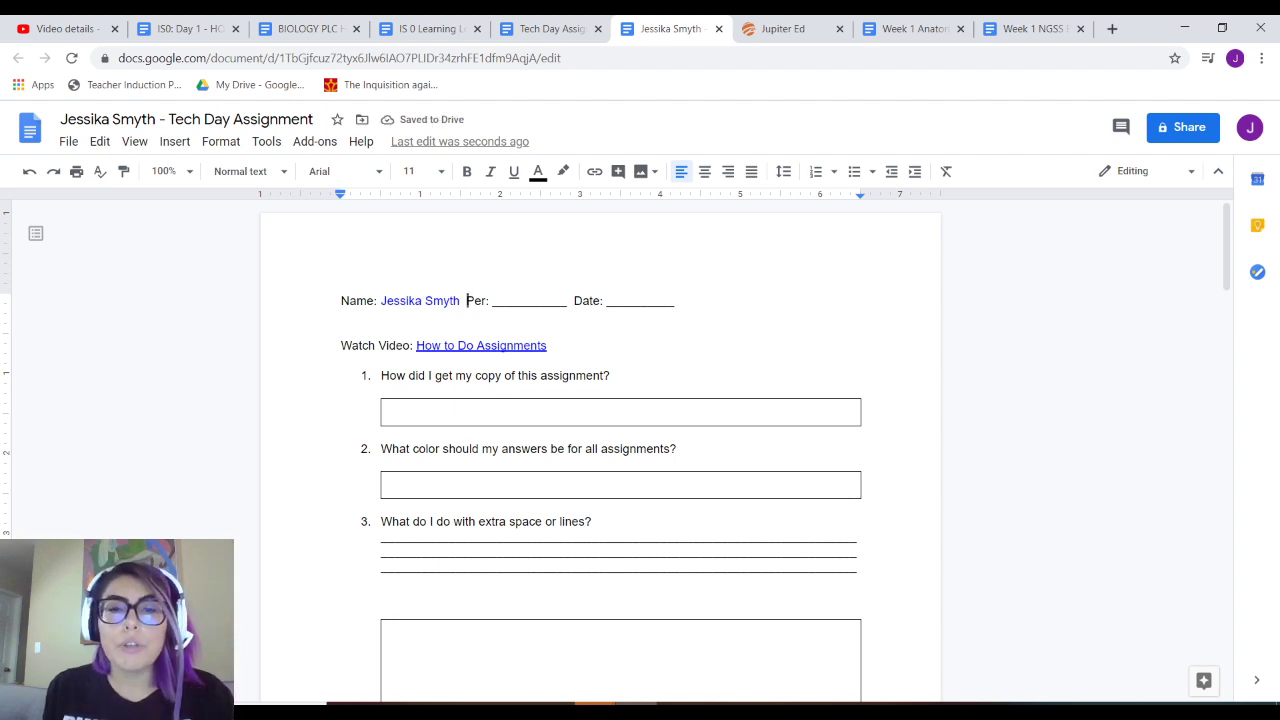
- Select the blank underline after Per:
left_click_drag(567, 301, 492, 301)
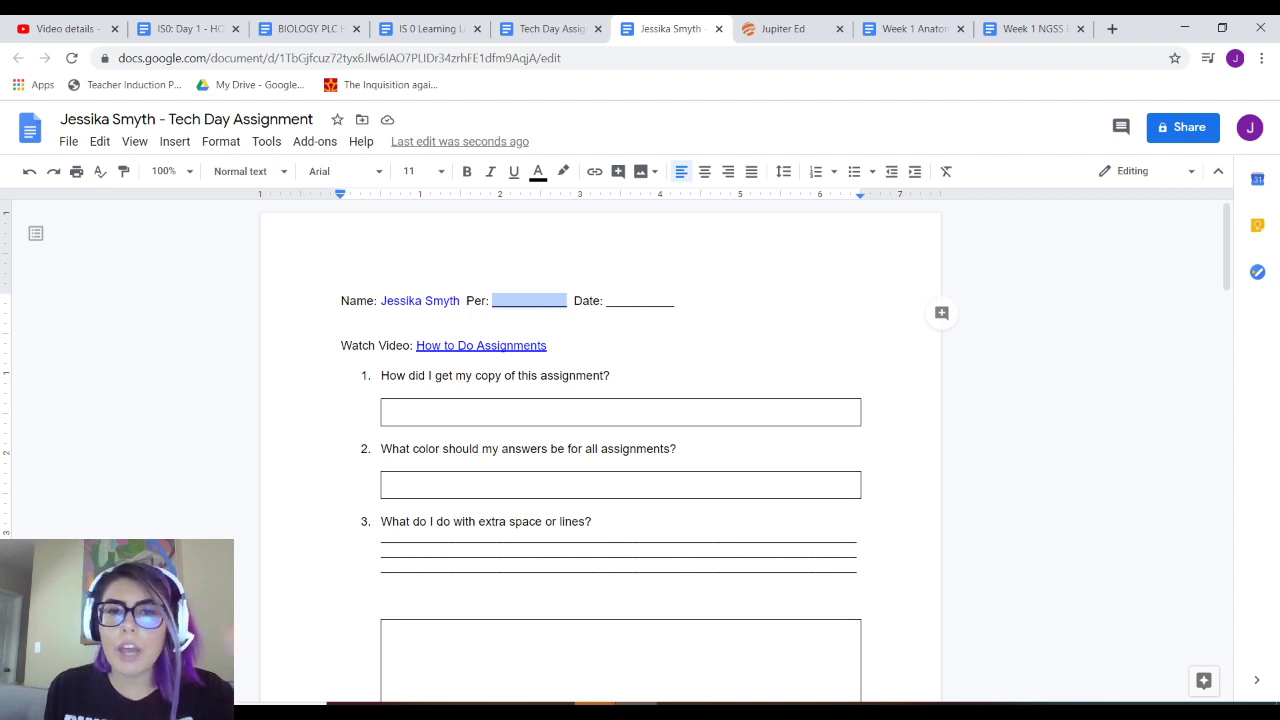
scroll(600, 450, "down", 1)
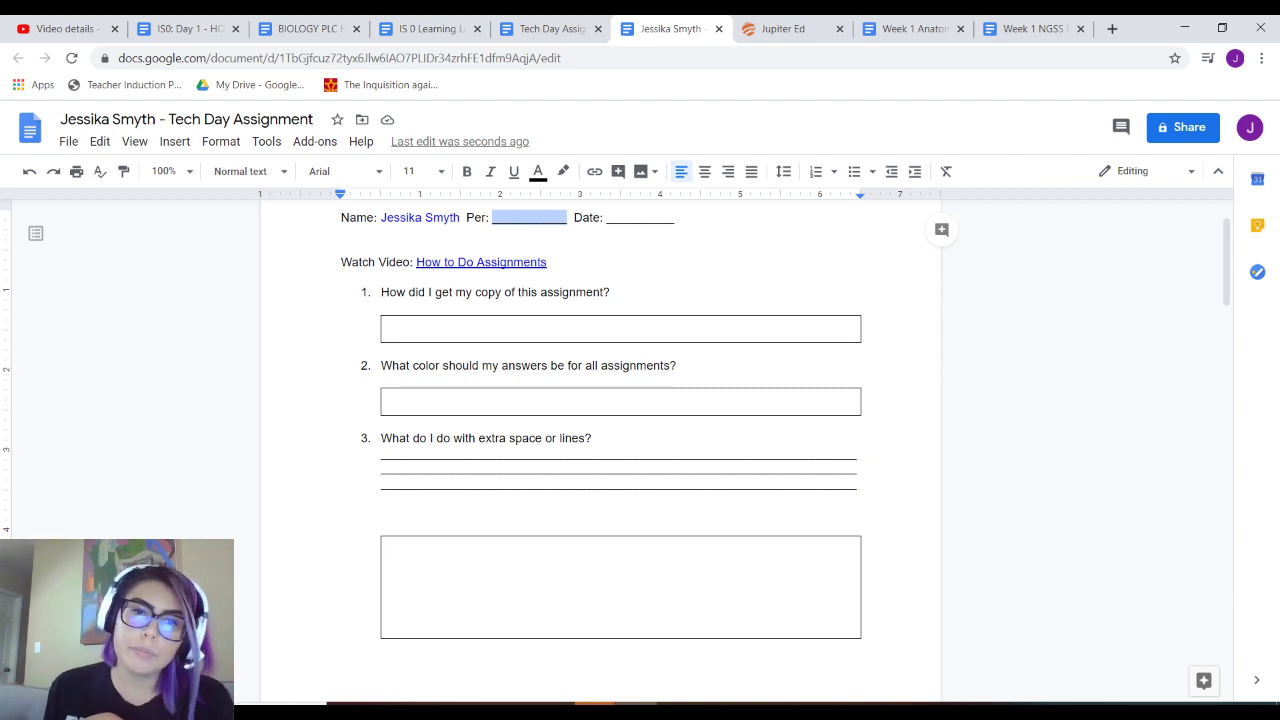
scroll(600, 450, "up", 1)
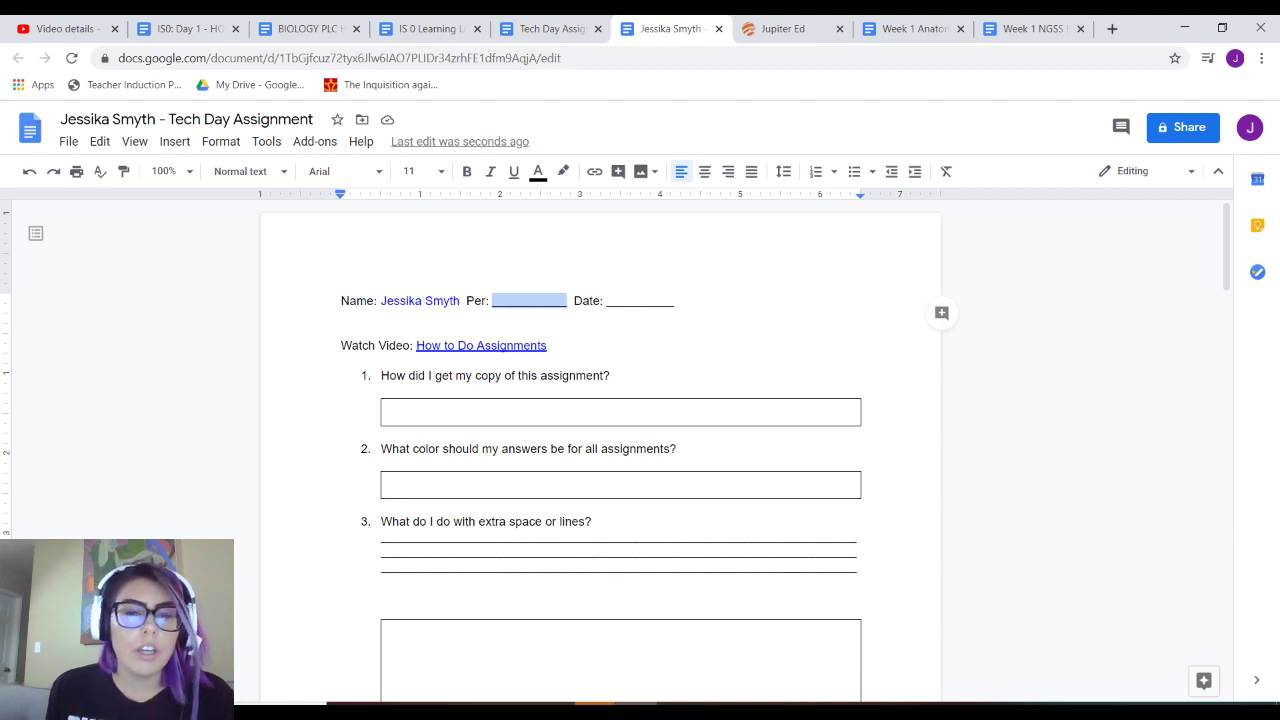
- Enter 3 as the period and colour it blue
type("3")
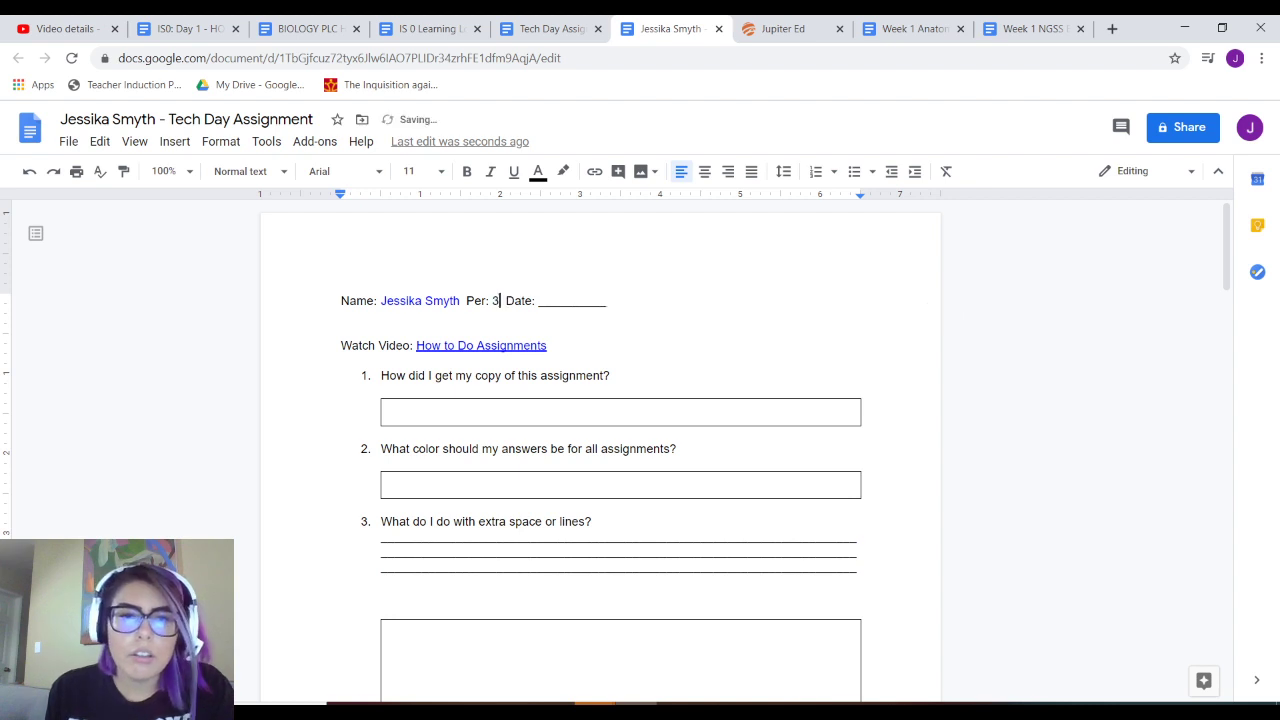
key("shift+Left")
left_click(538, 171)
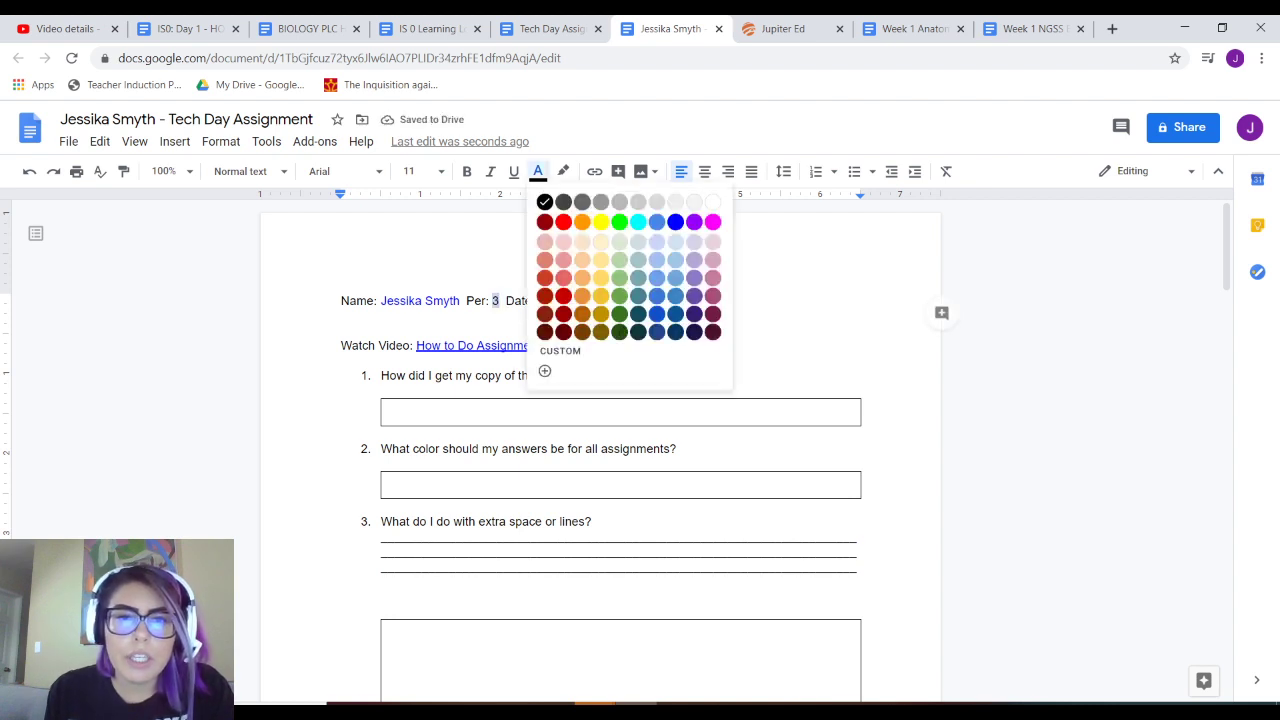
left_click(656, 222)
- Fill the Date blank with 08/03/2020 and colour it blue
left_click(580, 300)
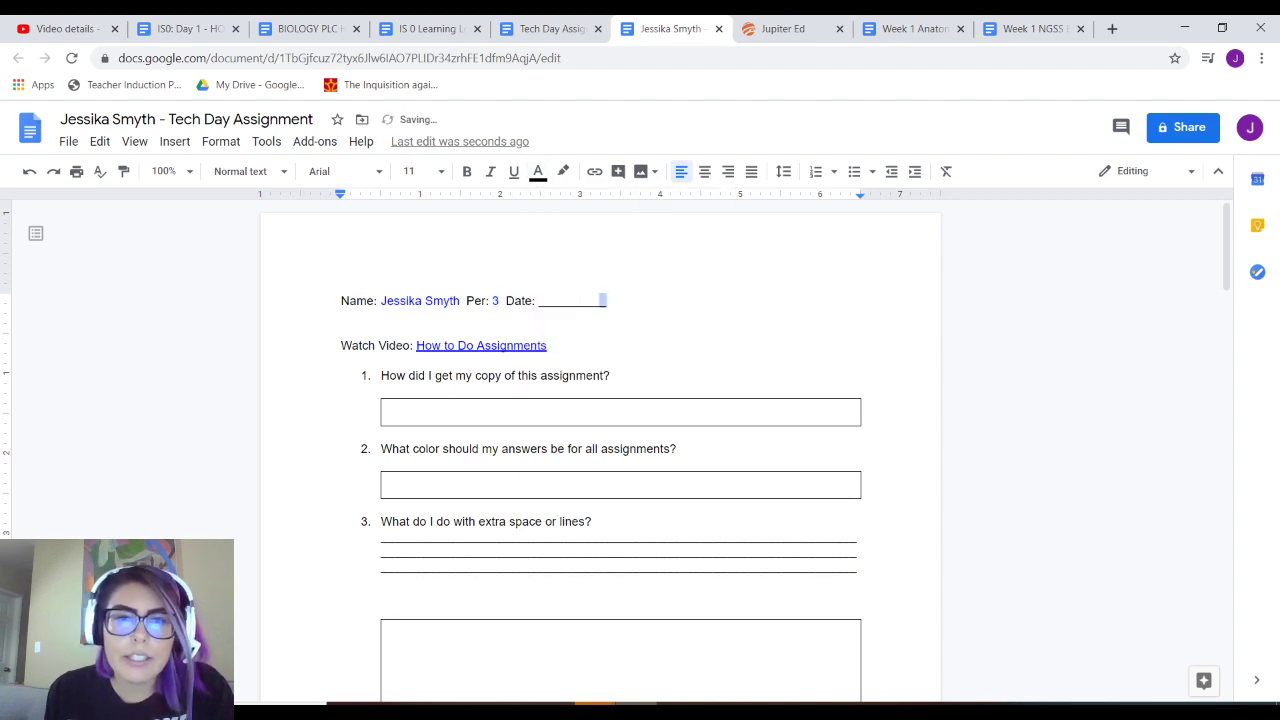
left_click_drag(606, 300, 343, 315)
double_click(571, 300)
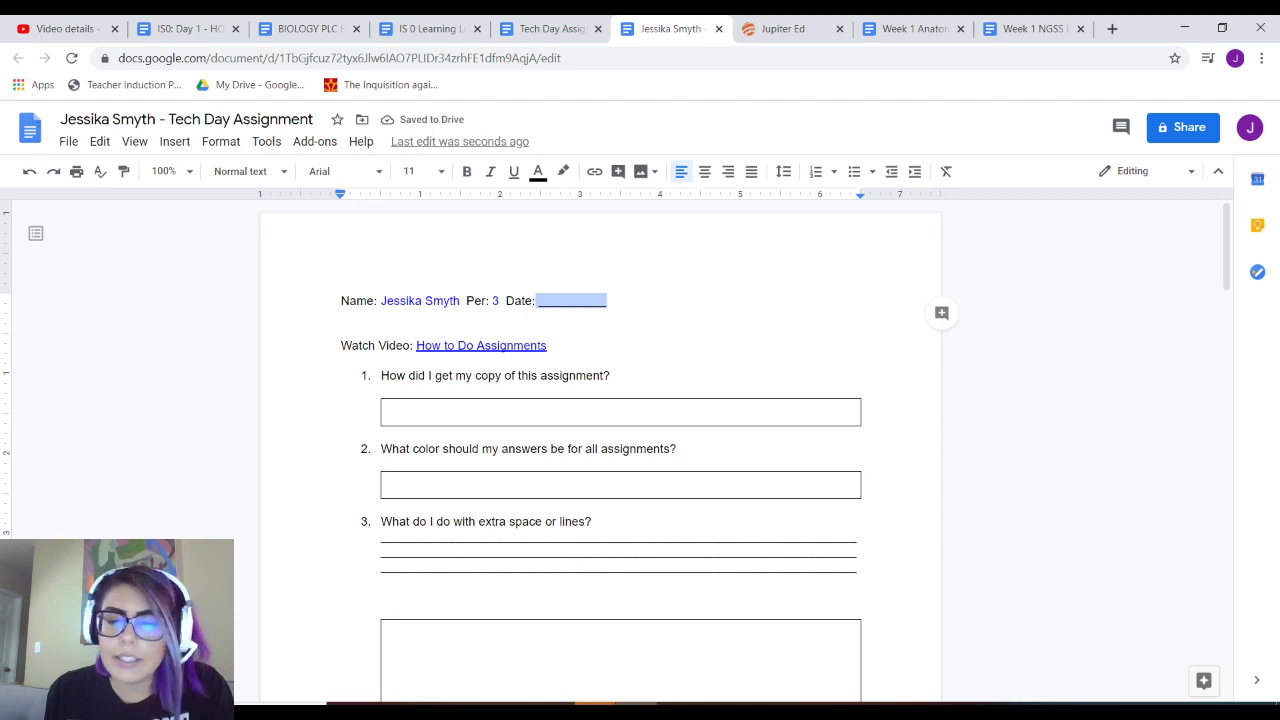
type("08")
key("BackSpace")
key("BackSpace")
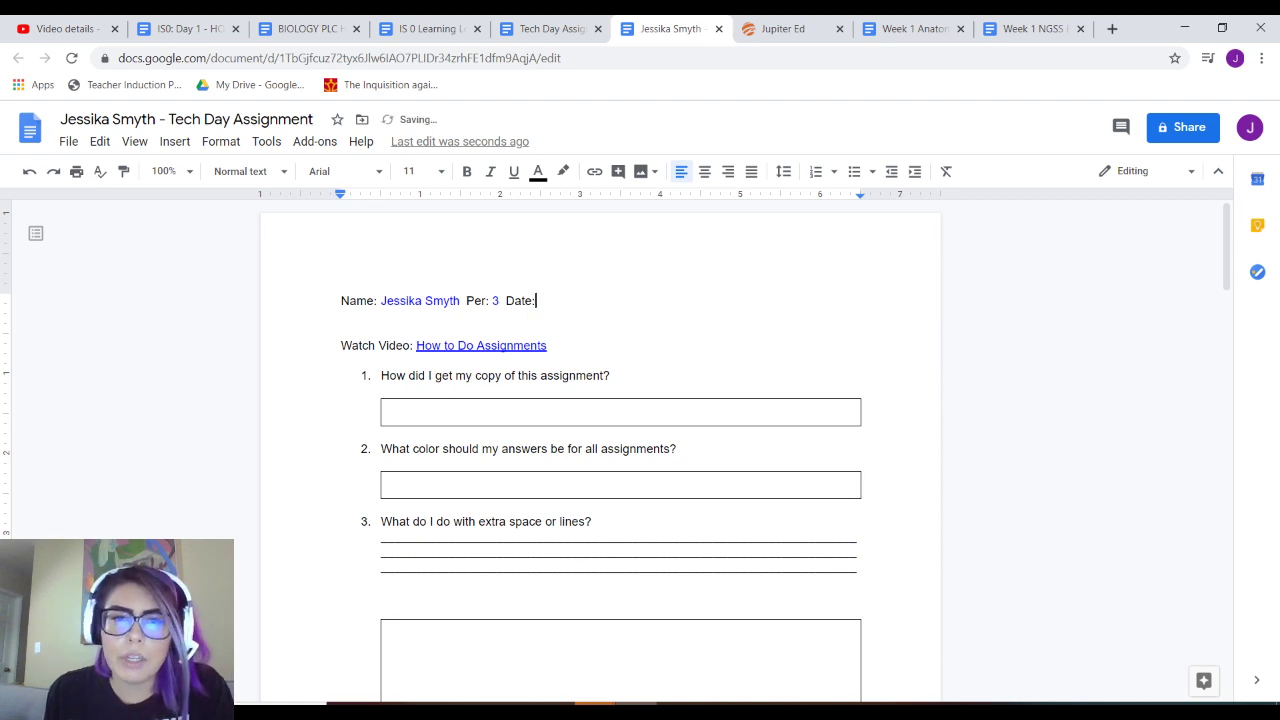
type("08")
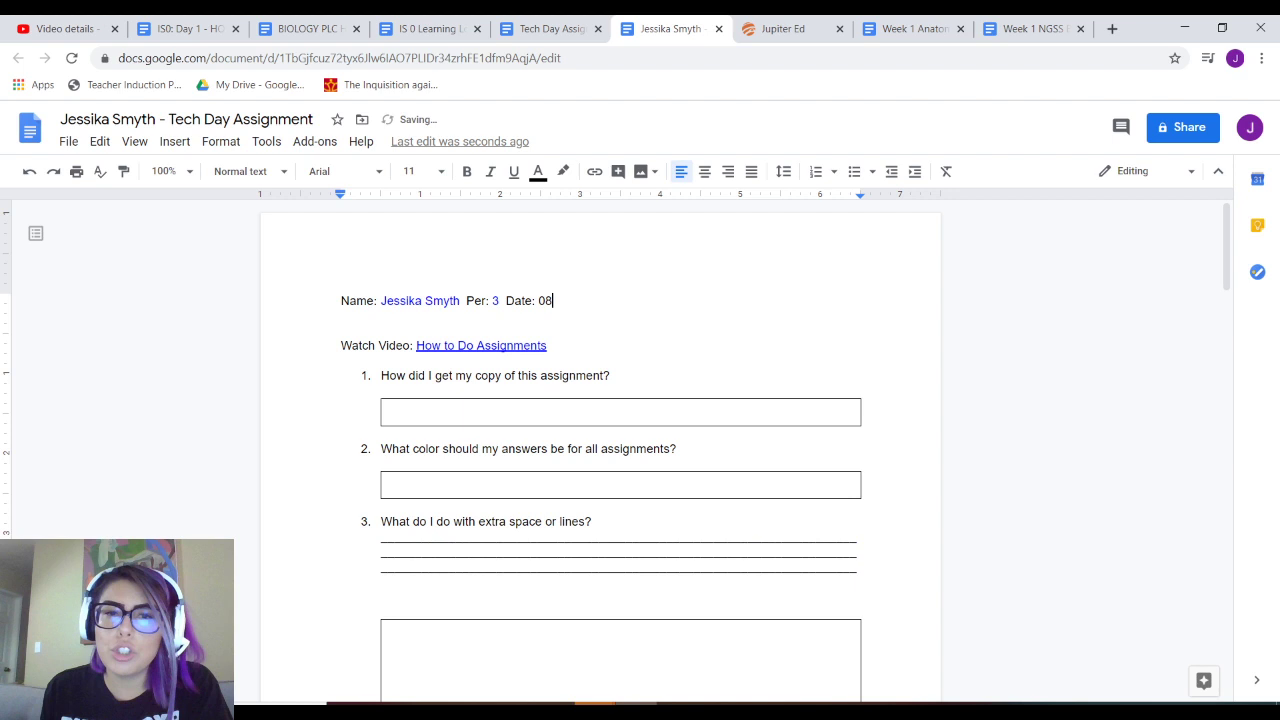
type("/0")
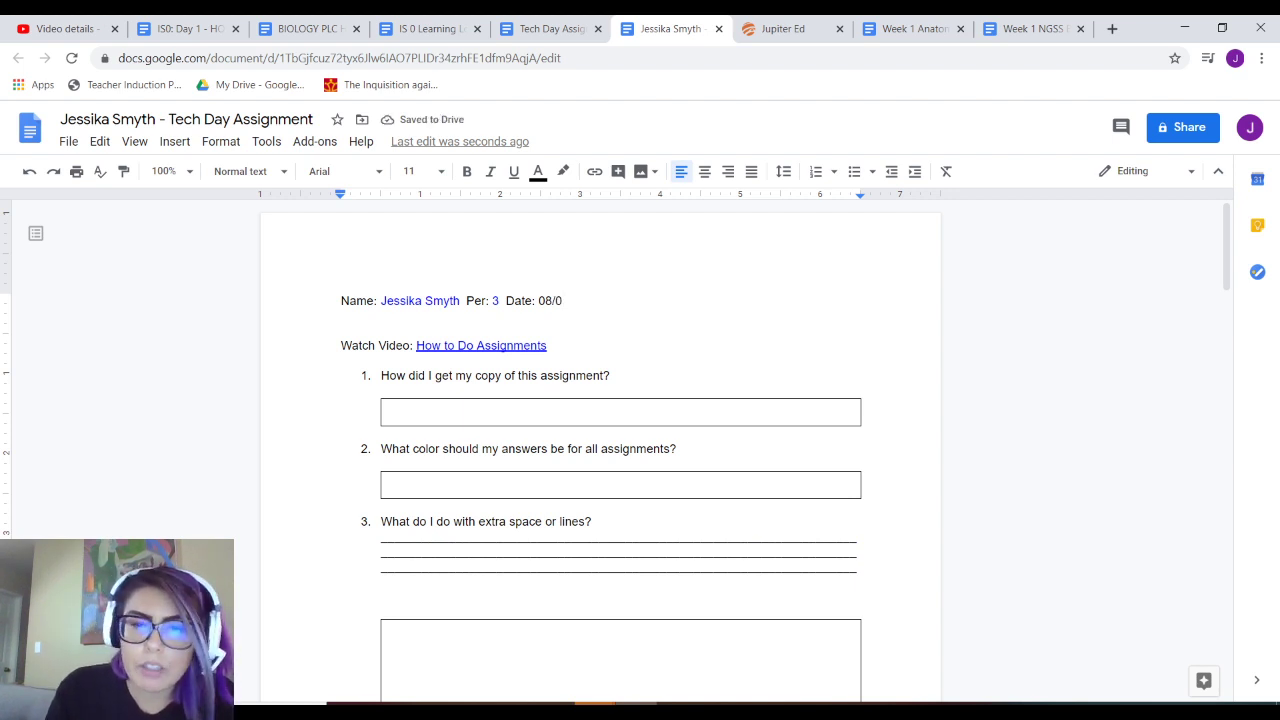
type("3/2019")
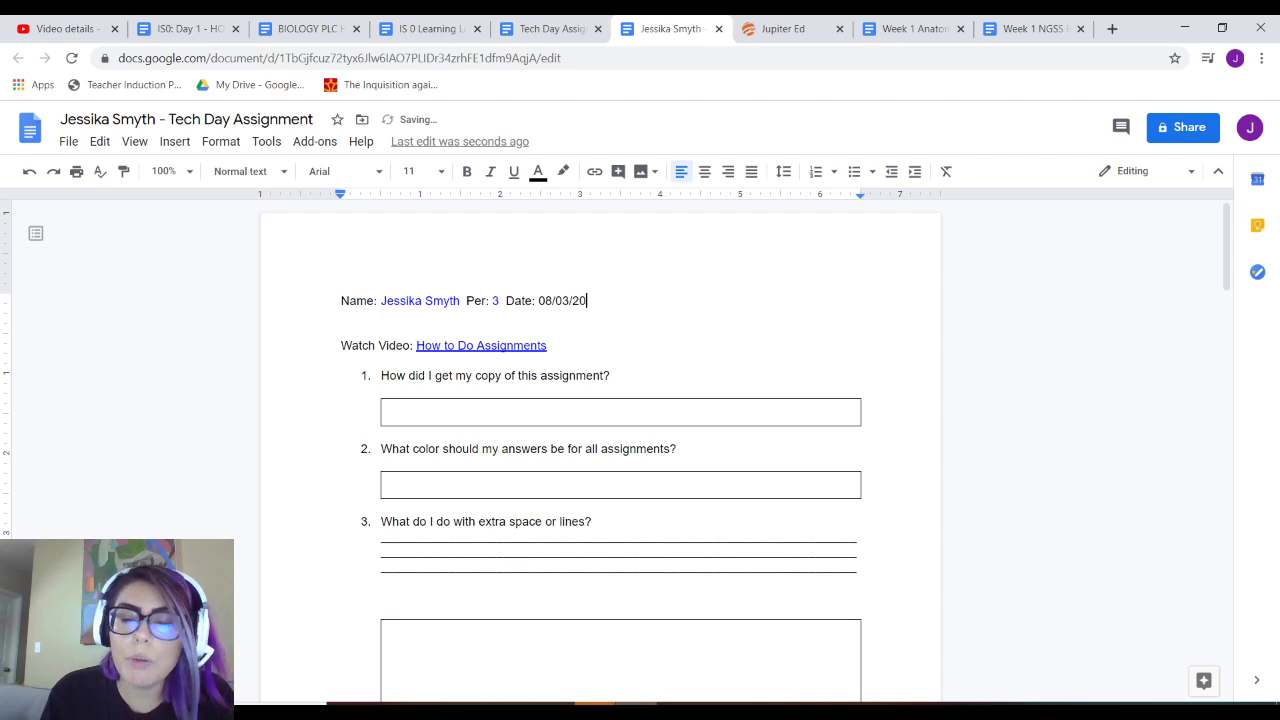
key("BackSpace")
key("BackSpace")
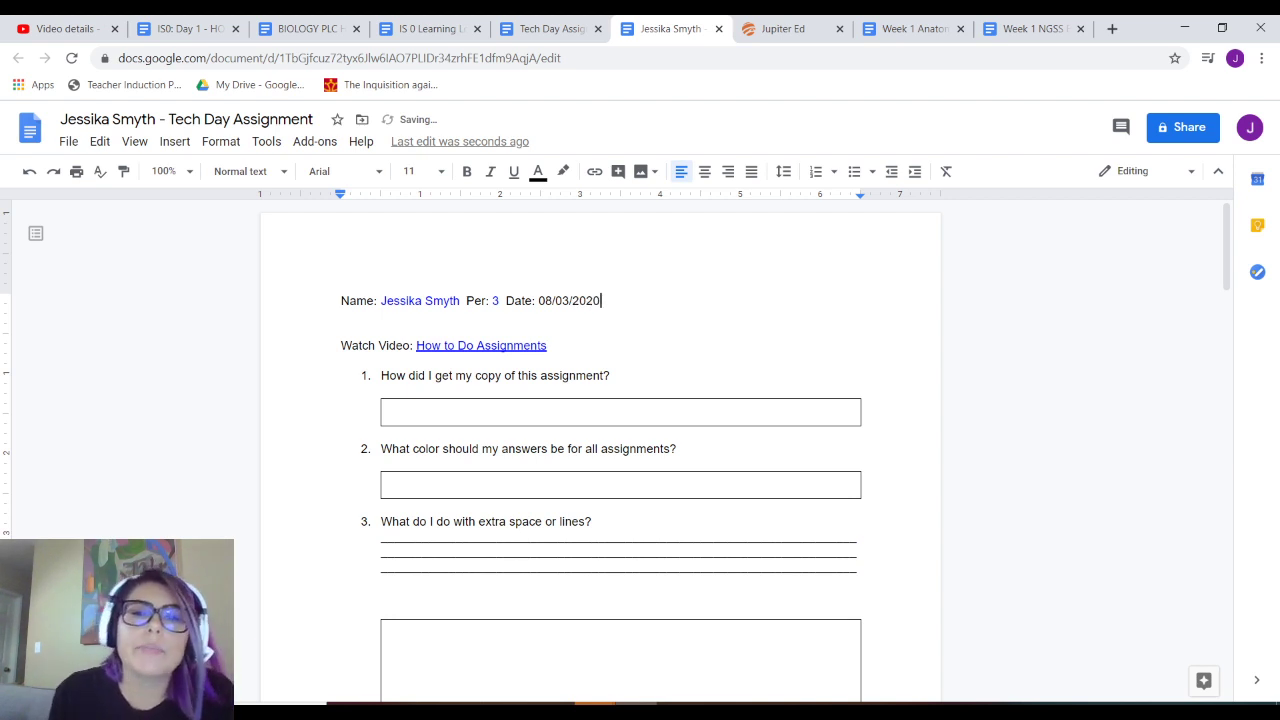
left_click_drag(538, 300, 603, 300)
left_click(538, 171)
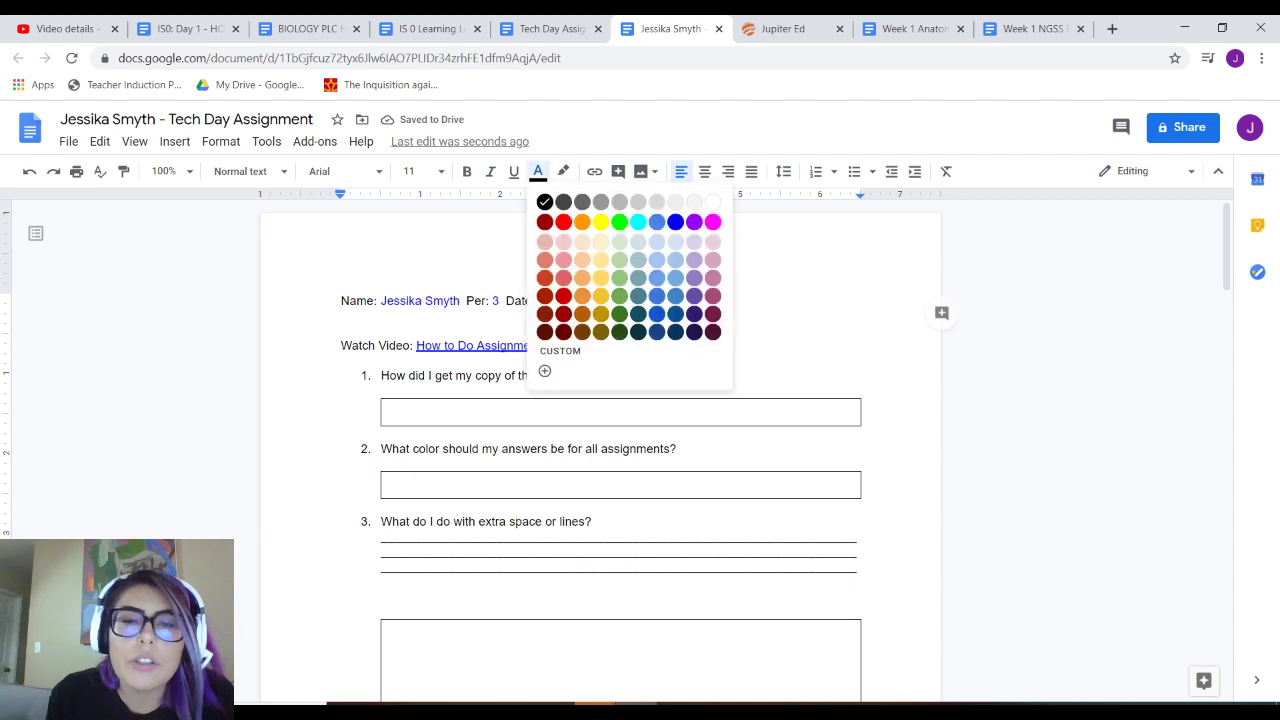
left_click(674, 218)
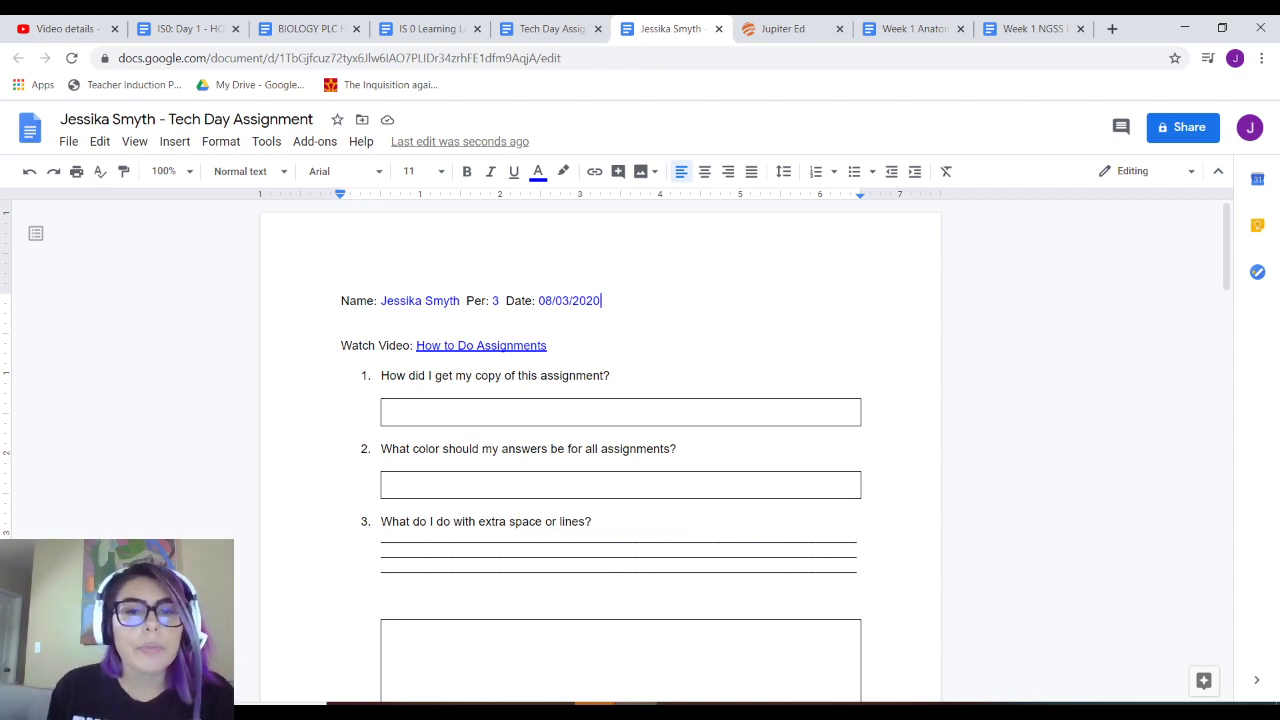
scroll(600, 450, "down", 5)
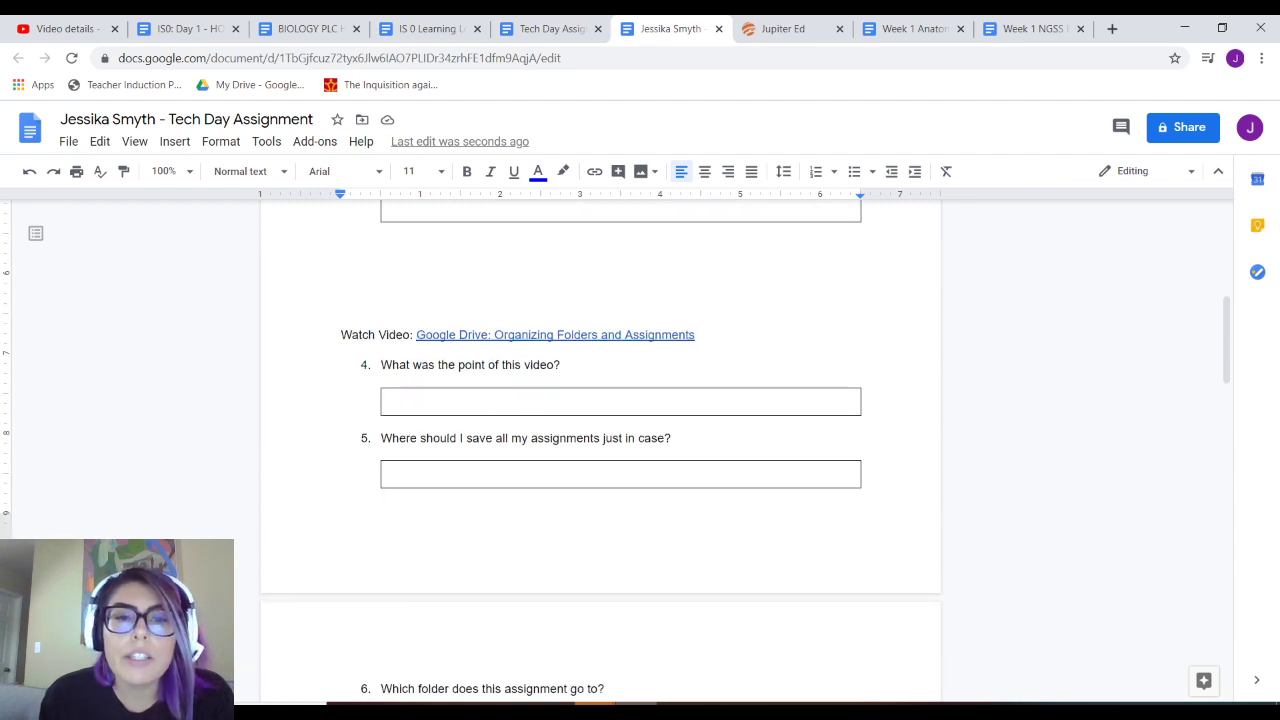
left_click(522, 335)
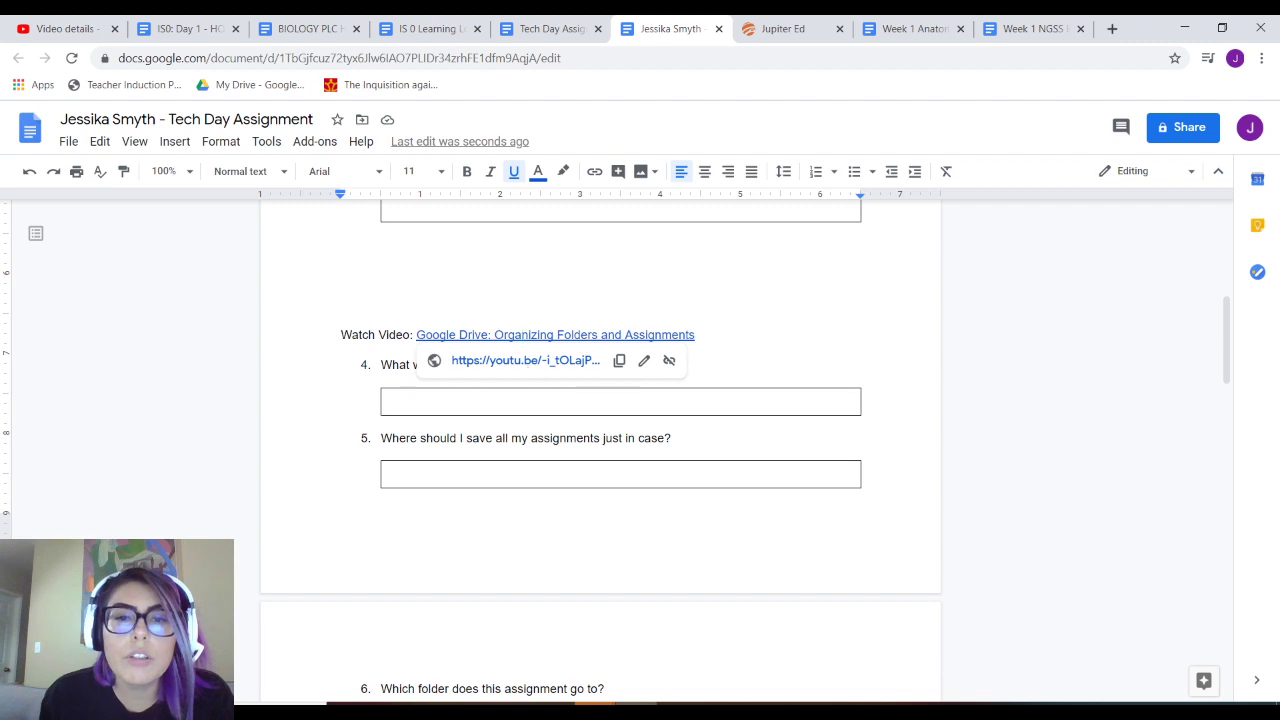
left_click(343, 349)
left_click(386, 400)
scroll(600, 450, "down", 1)
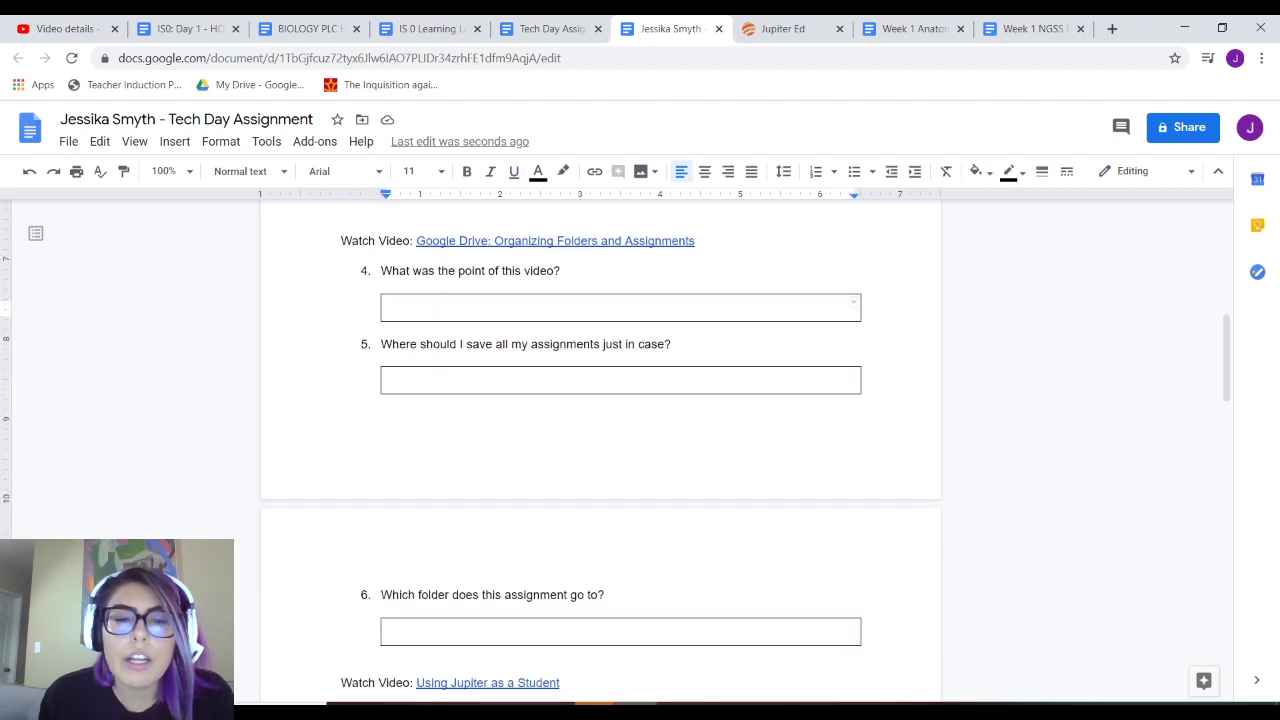
scroll(600, 450, "up", 3)
scroll(600, 450, "up", 3)
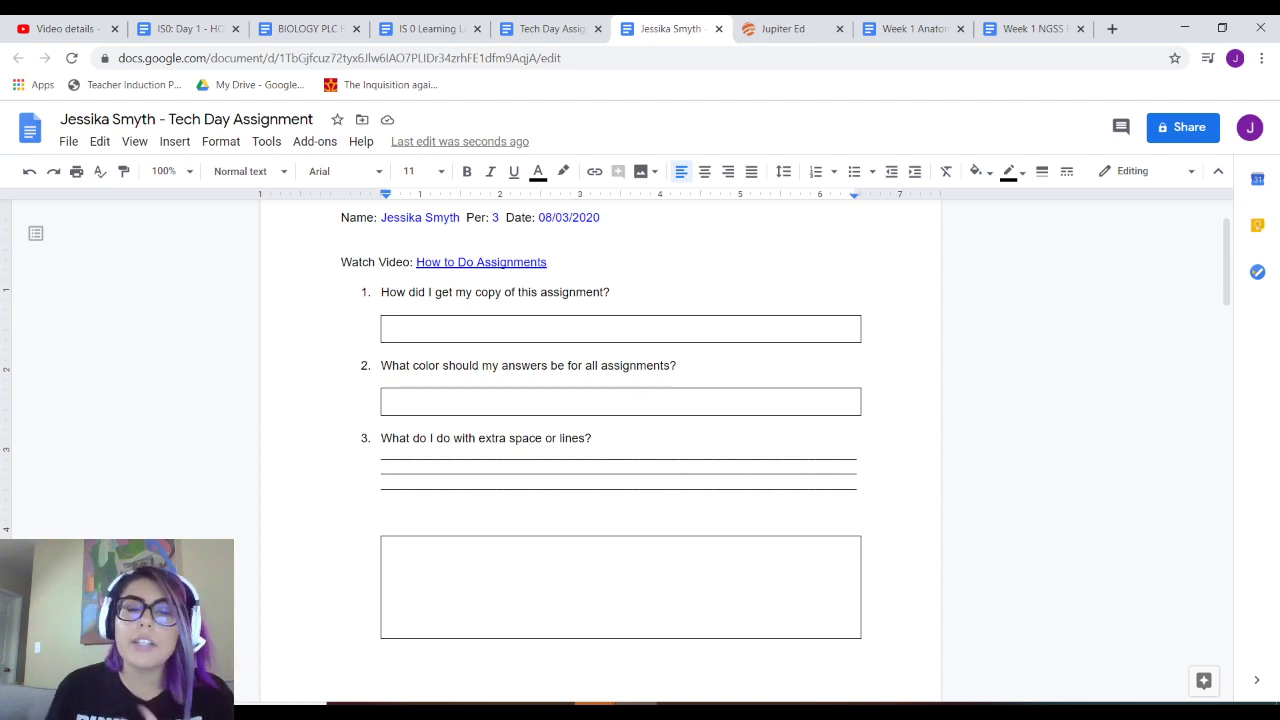
scroll(600, 450, "down", 4)
left_click(388, 401)
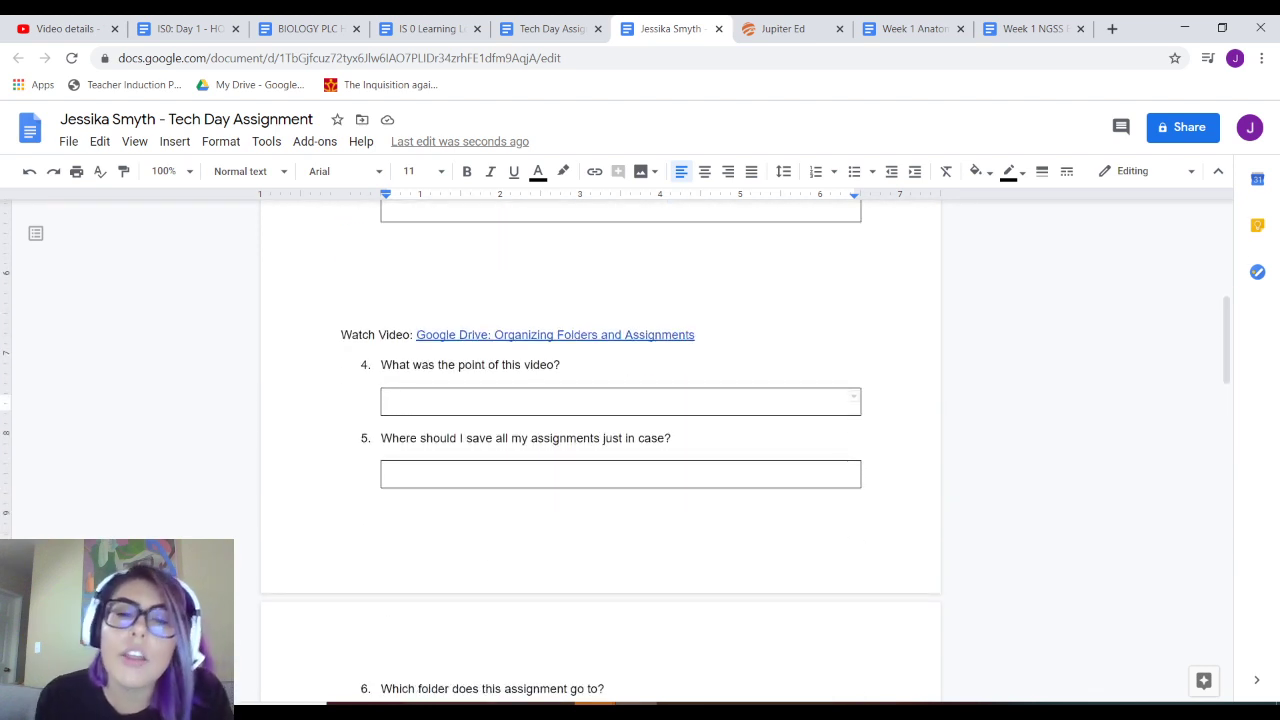
left_click(529, 335)
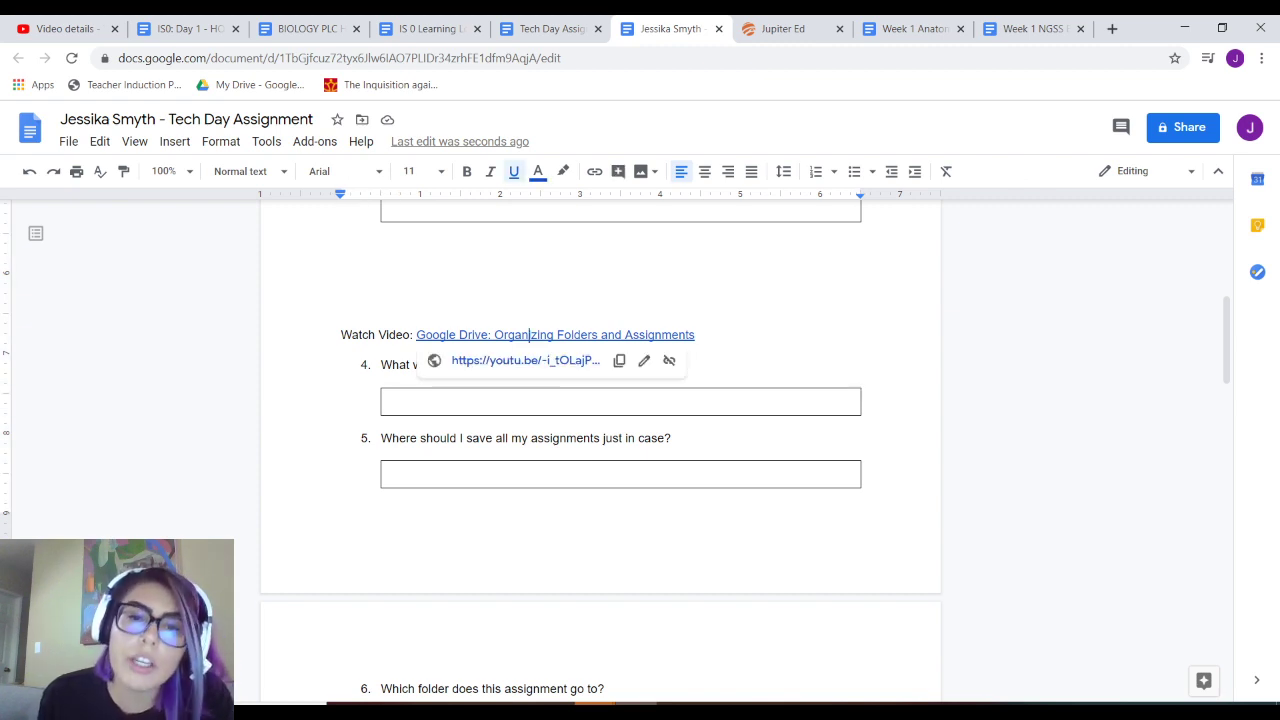
left_click(400, 401)
scroll(600, 450, "up", 5)
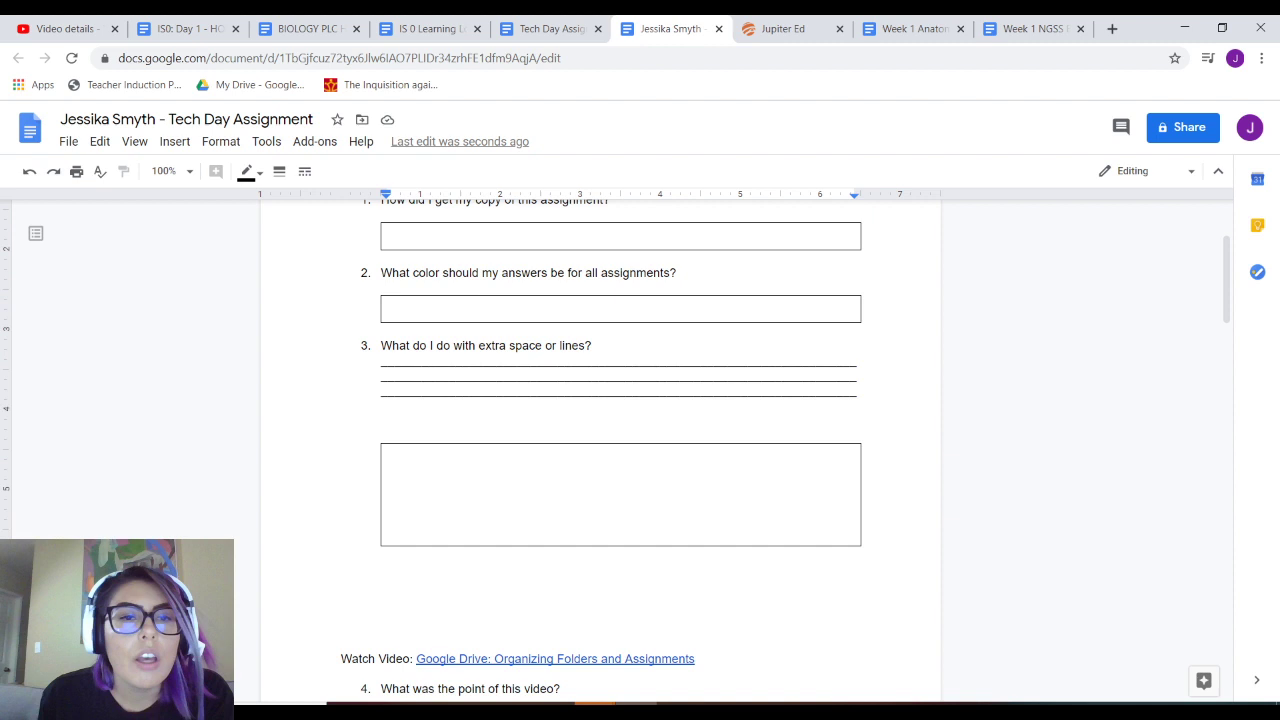
left_click(853, 410)
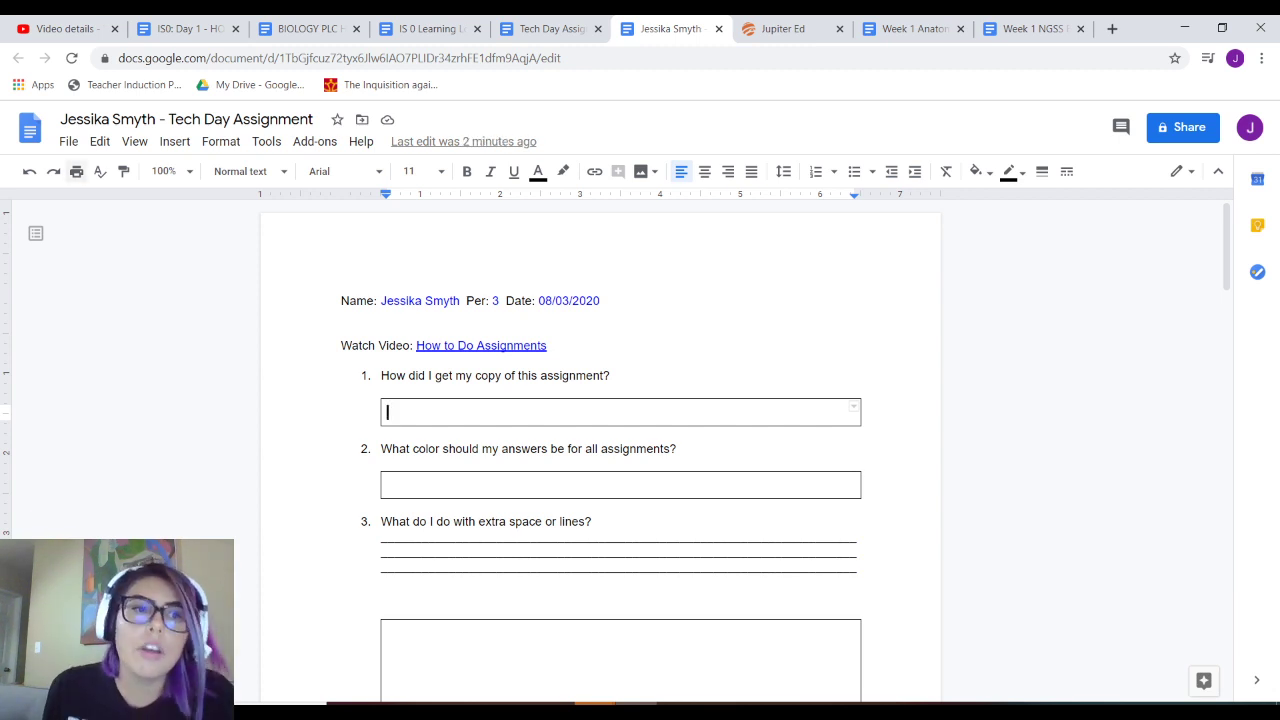
- Open Publish to the web from the File menu, then close that window
left_click(68, 141)
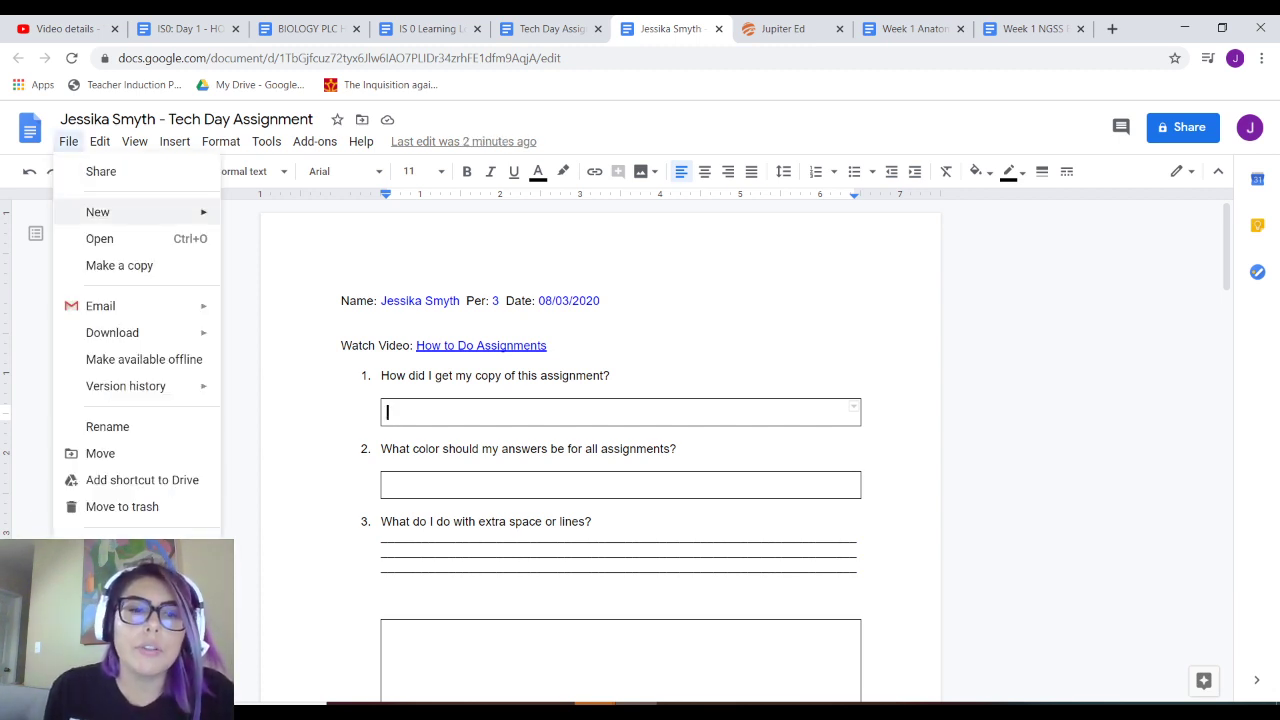
left_click(125, 547)
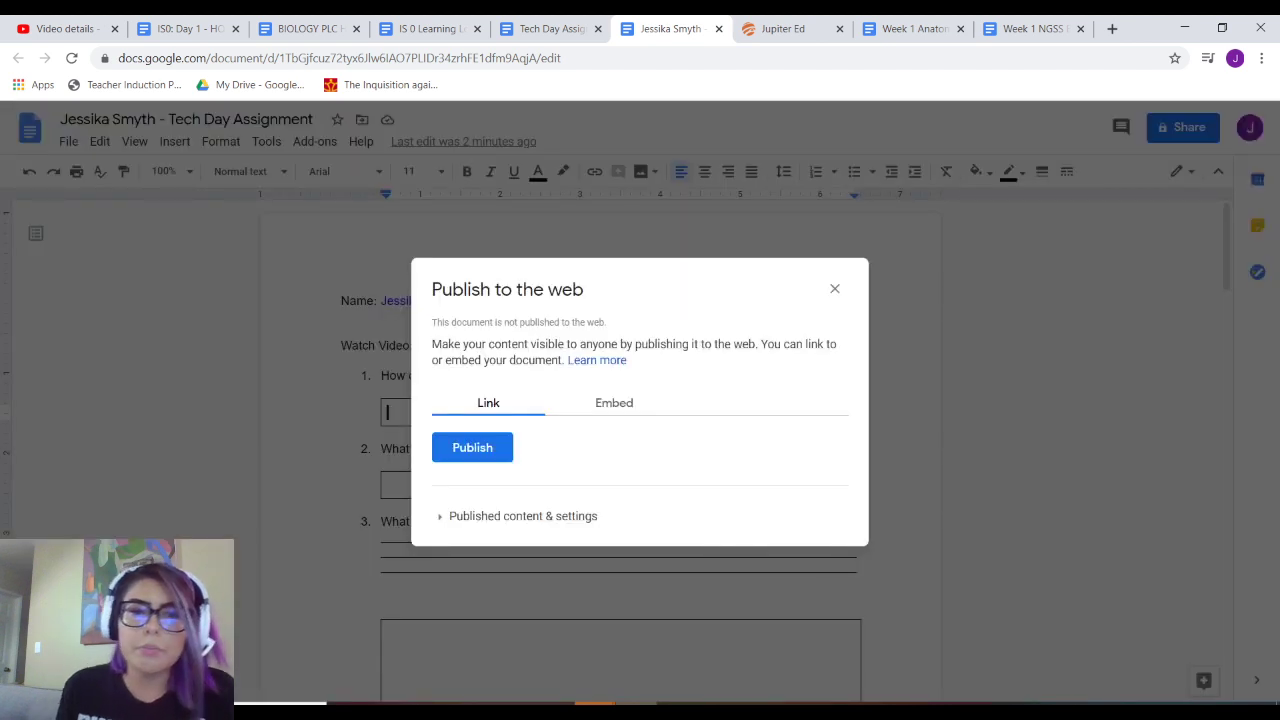
left_click(834, 288)
- Type answer 1: 'Went to FILE, clicked Make a Copy and saved it in the appropriate folders.'
type("W")
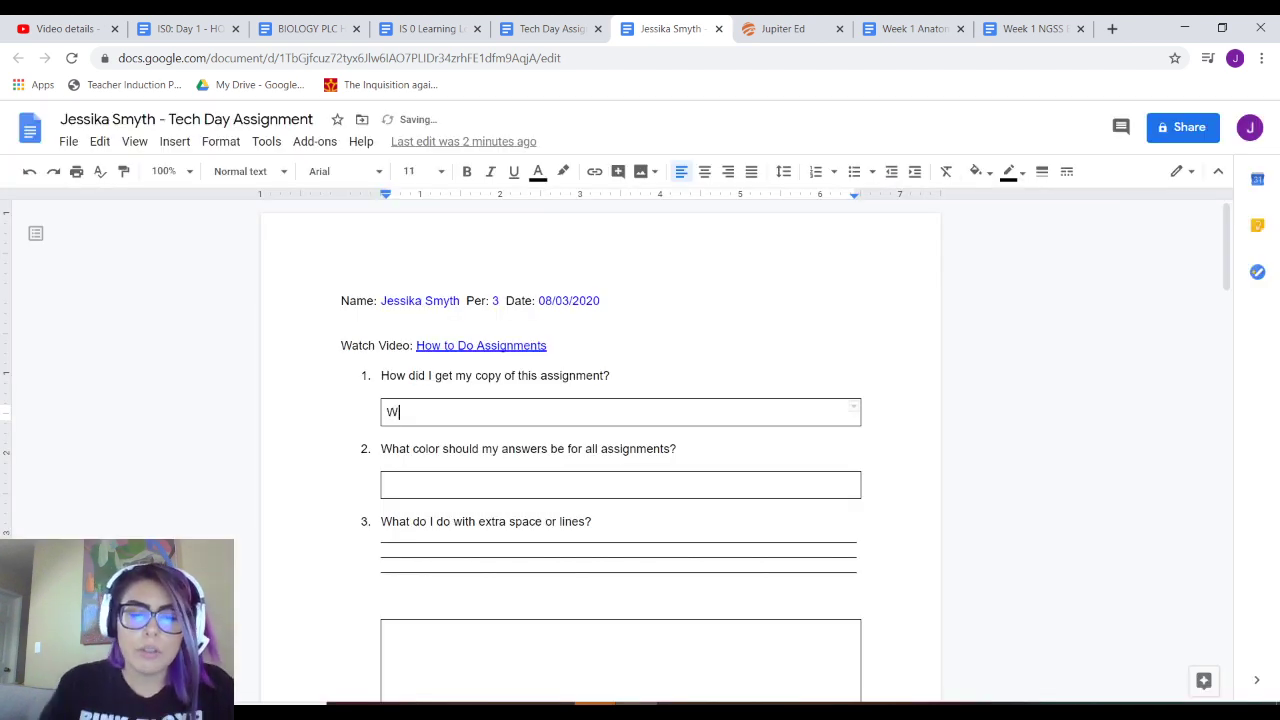
type("ent to F")
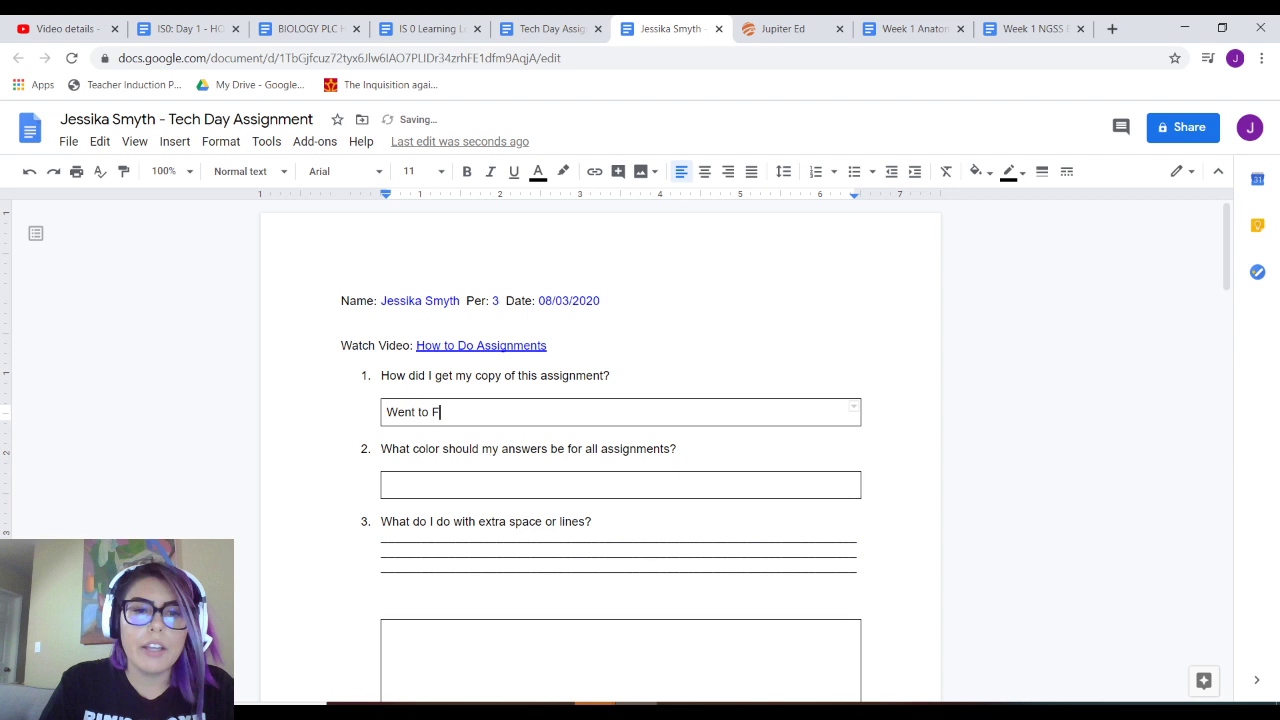
type("ILE, cl")
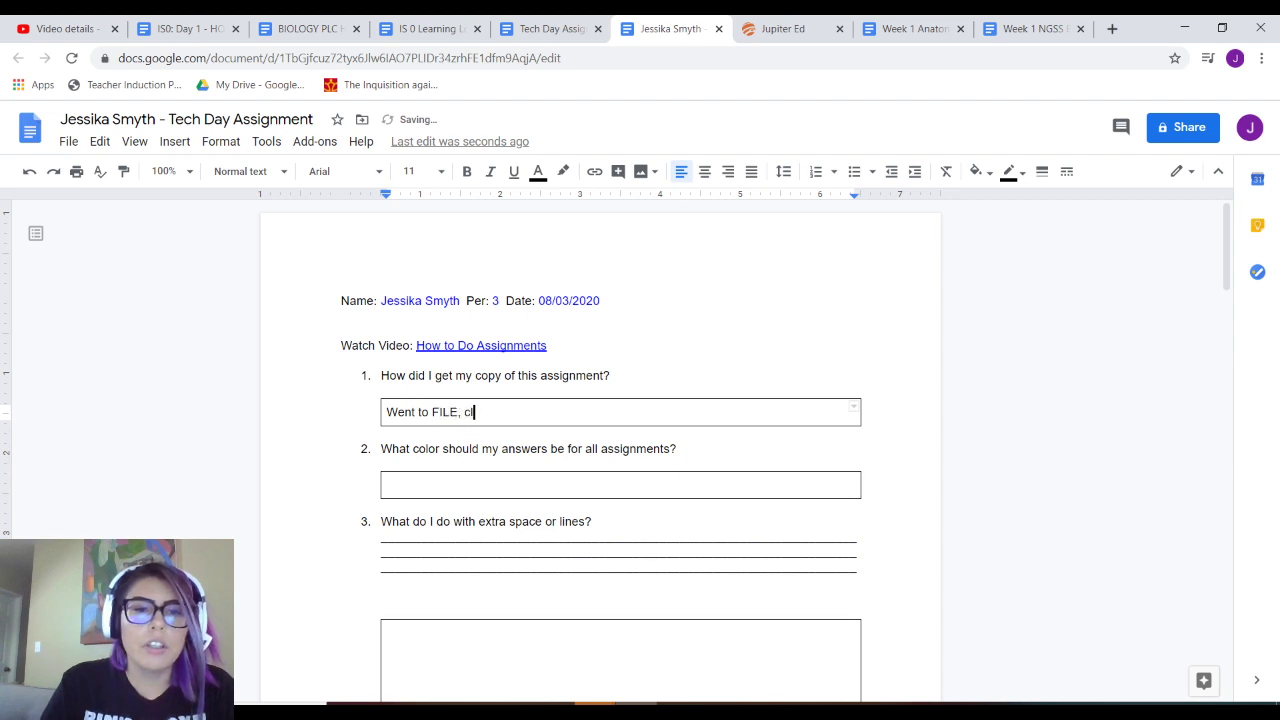
type("icked M")
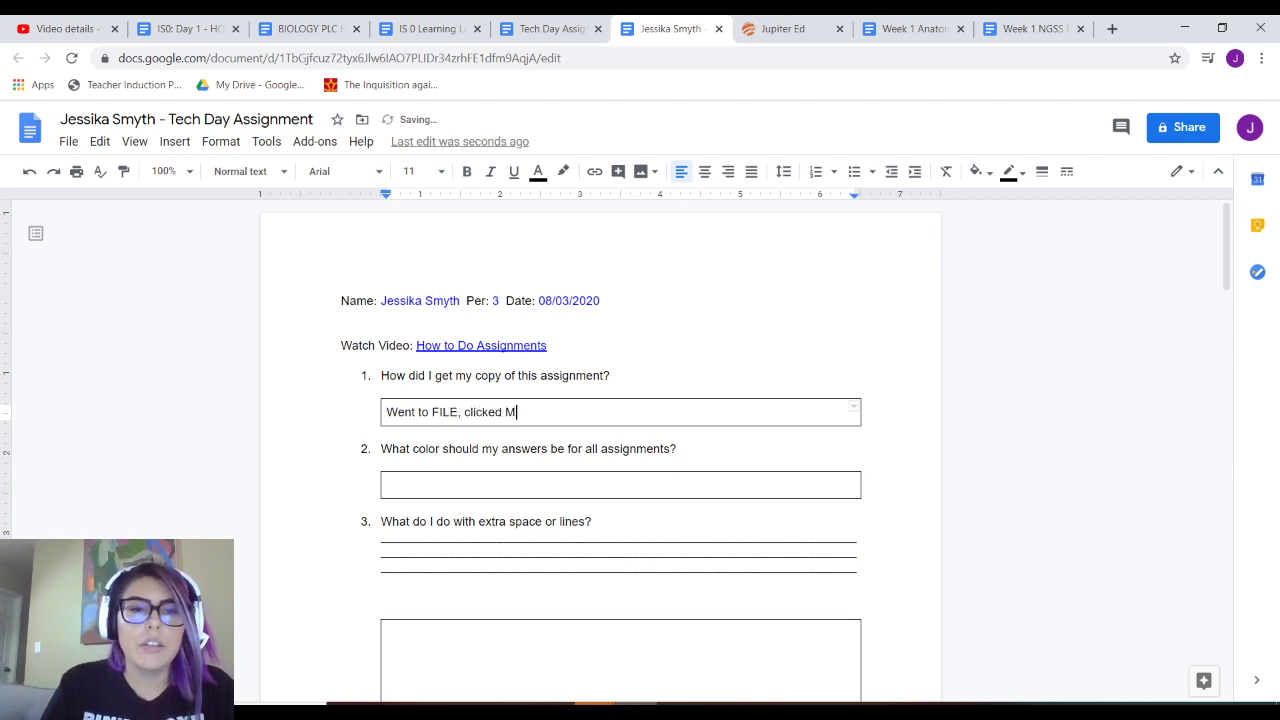
type("ake a C")
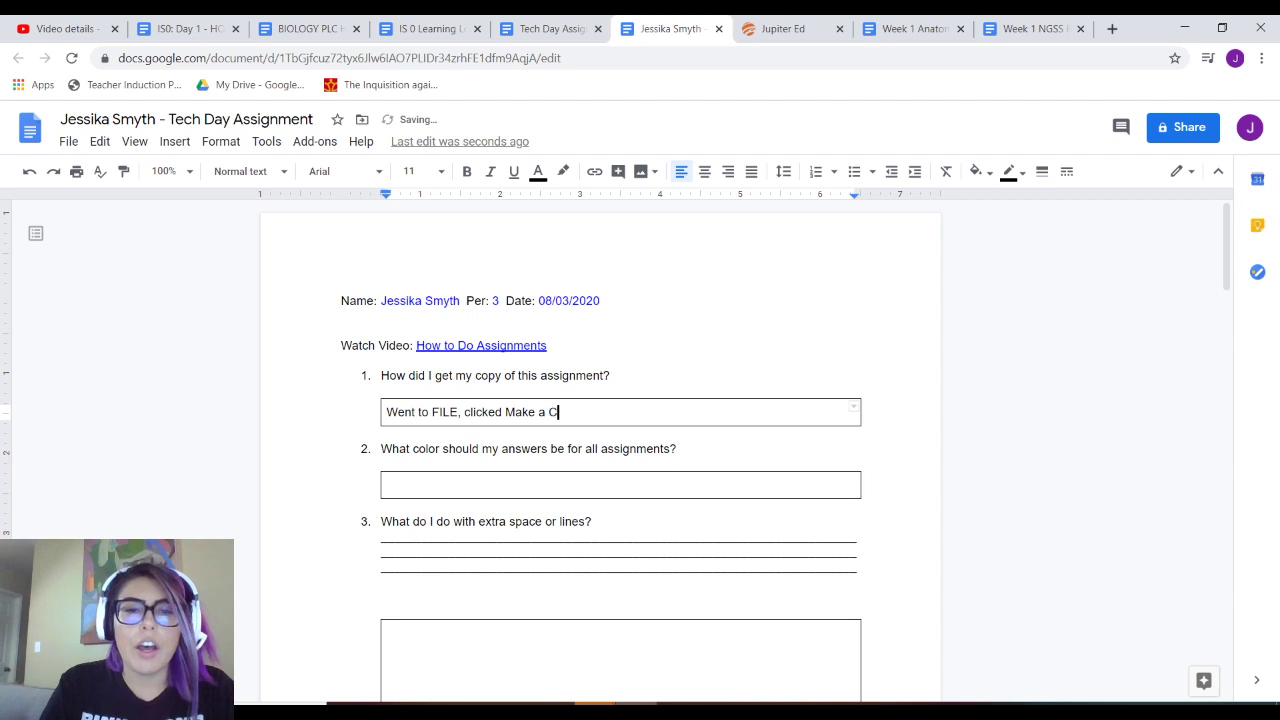
type("opy")
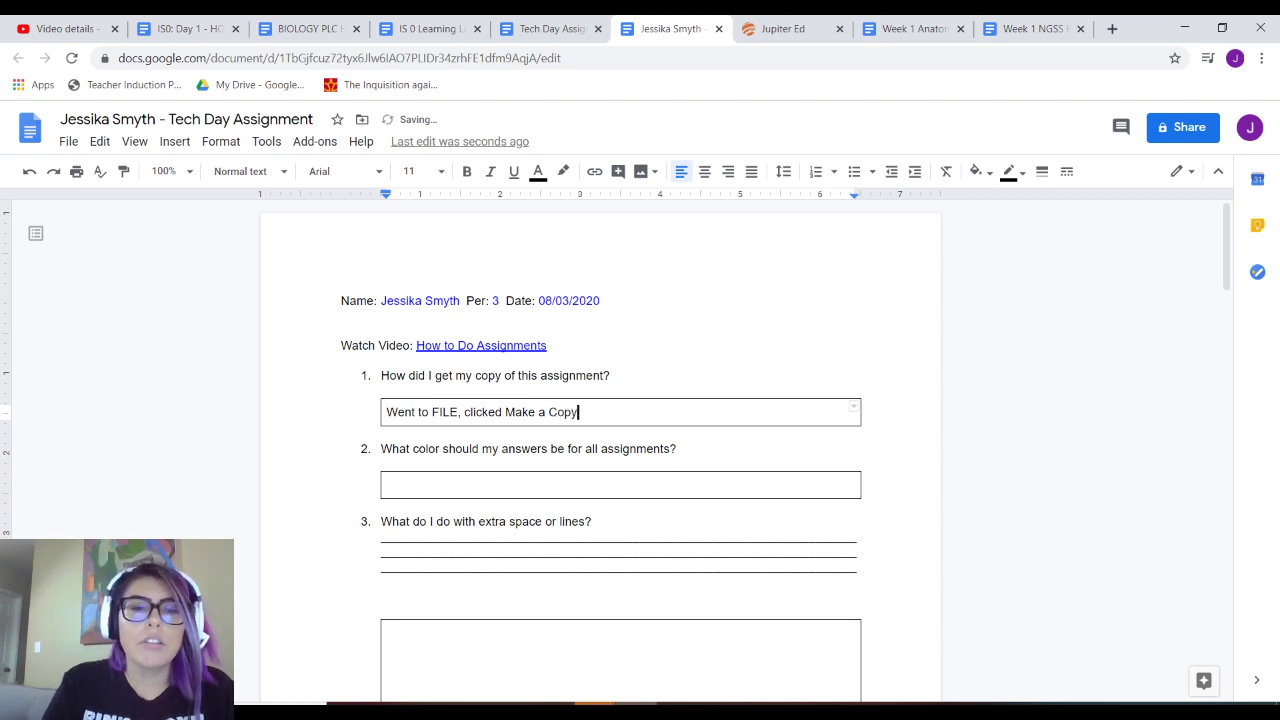
type(". sa")
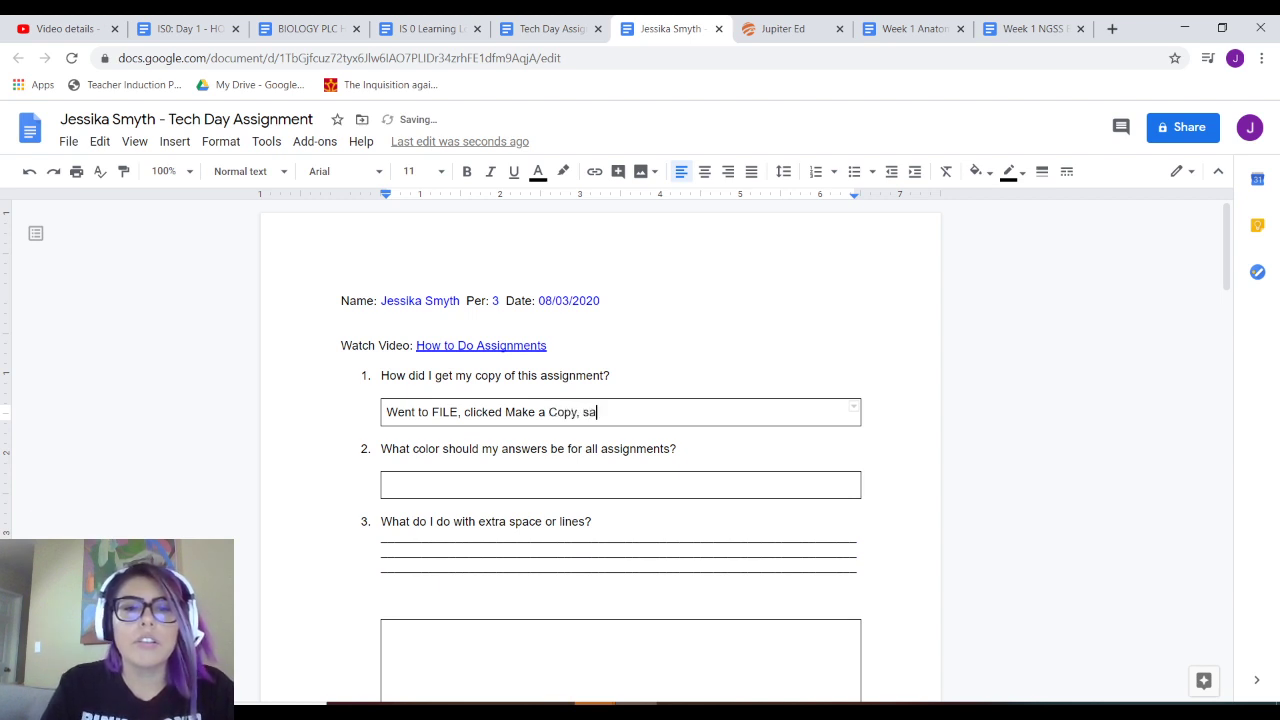
type("ved it ")
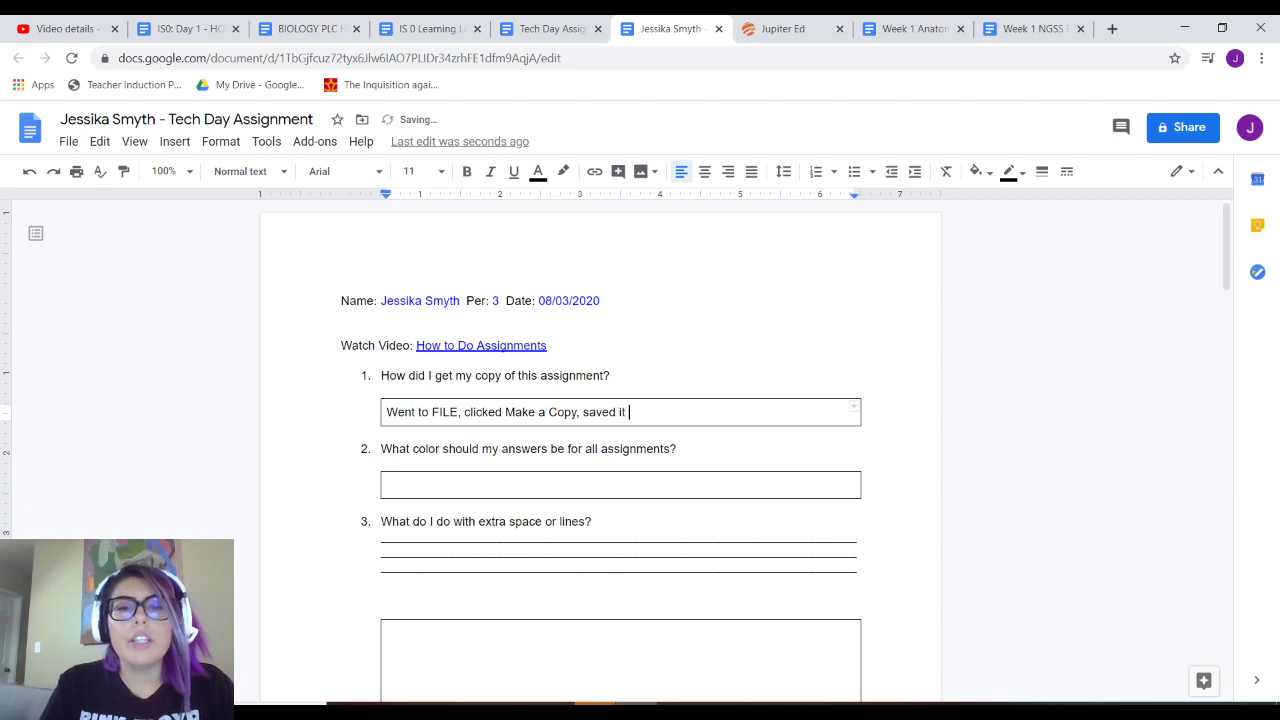
type("in the appropir")
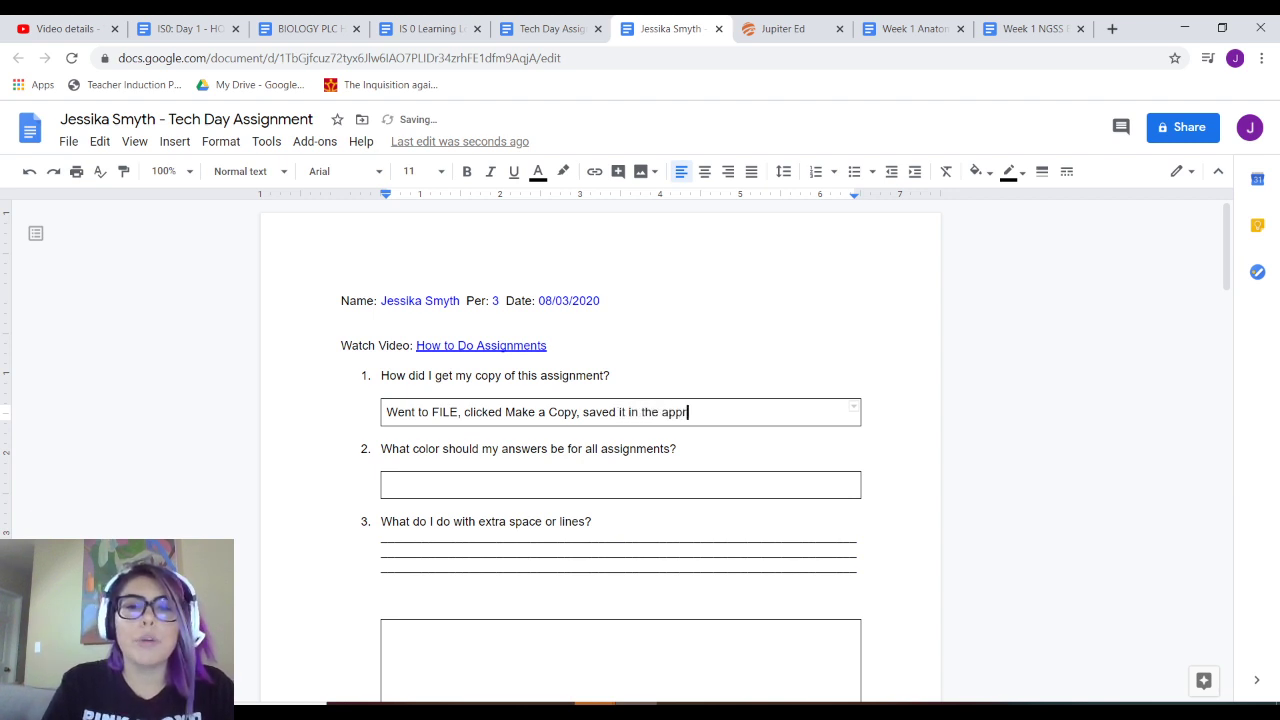
key("BackSpace")
key("BackSpace")
key("BackSpace")
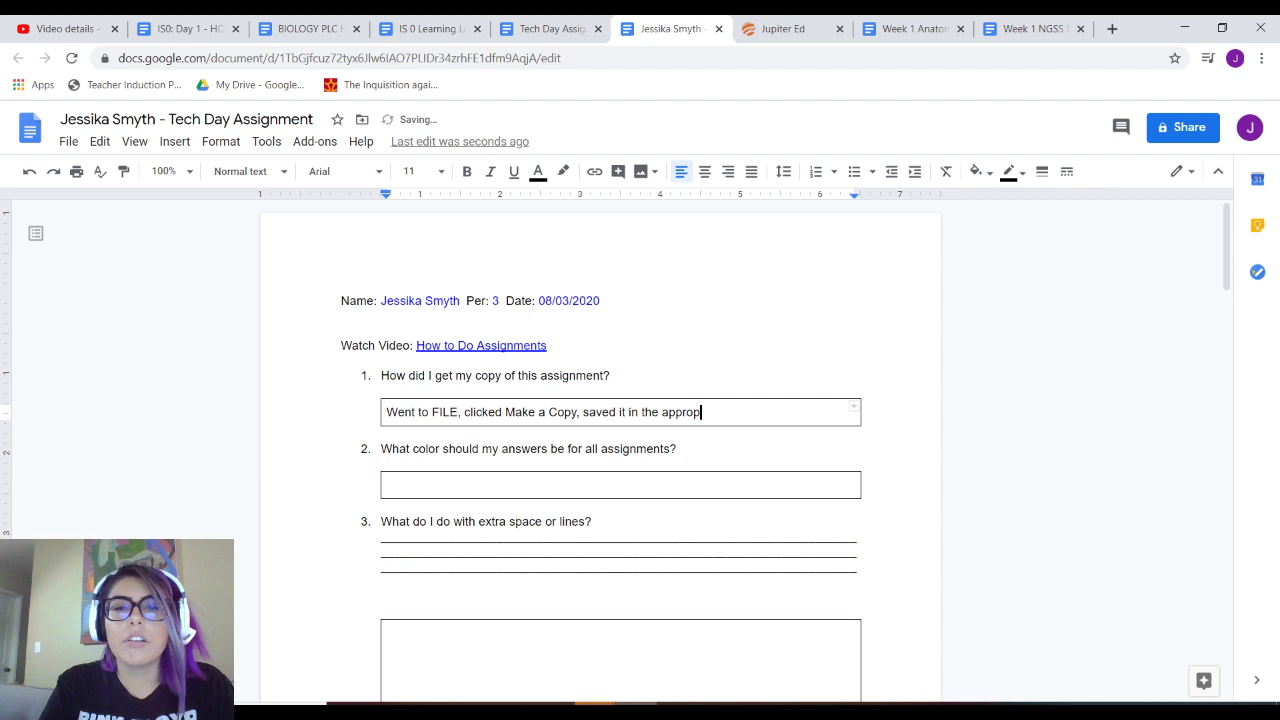
key("BackSpace")
key("BackSpace")
key("BackSpace")
key("BackSpace")
key("BackSpace")
key("BackSpace")
key("BackSpace")
key("BackSpace")
key("BackSpace")
key("BackSpace")
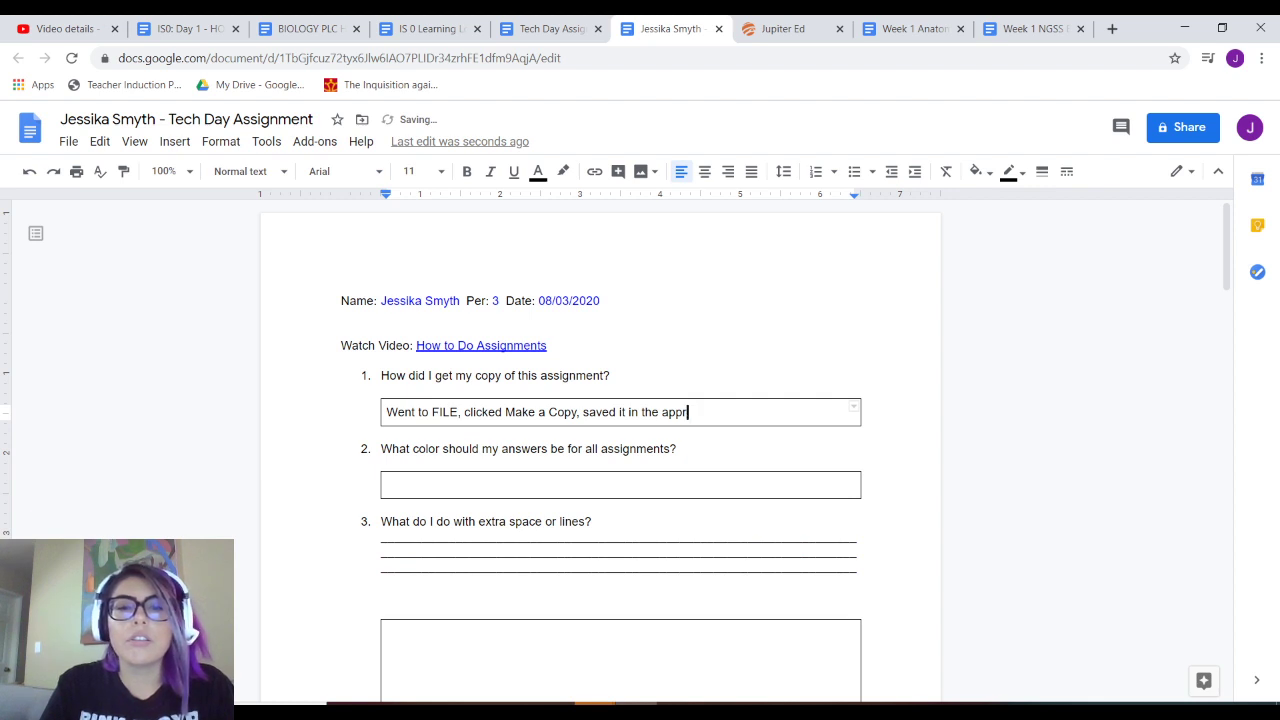
key("BackSpace")
key("BackSpace")
key("BackSpace")
key("BackSpace")
key("BackSpace")
key("BackSpace")
key("BackSpace")
key("BackSpace")
key("BackSpace")
key("BackSpace")
key("BackSpace")
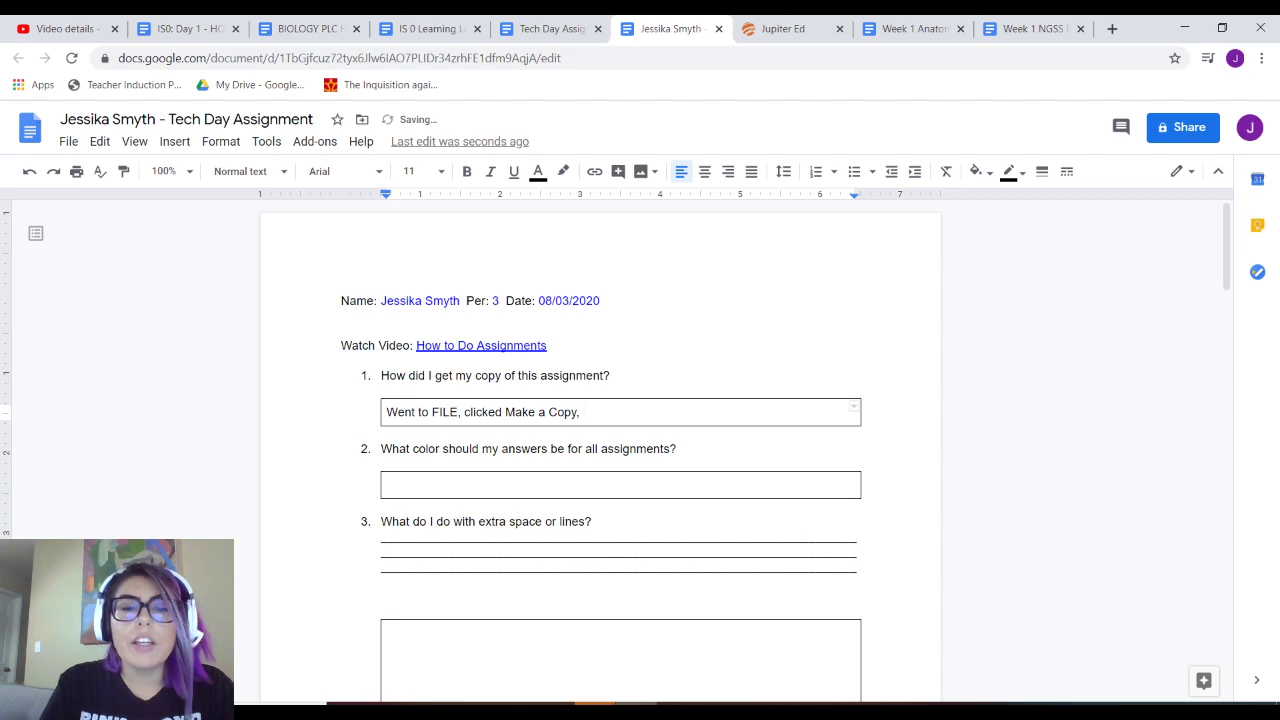
key("BackSpace")
type(".")
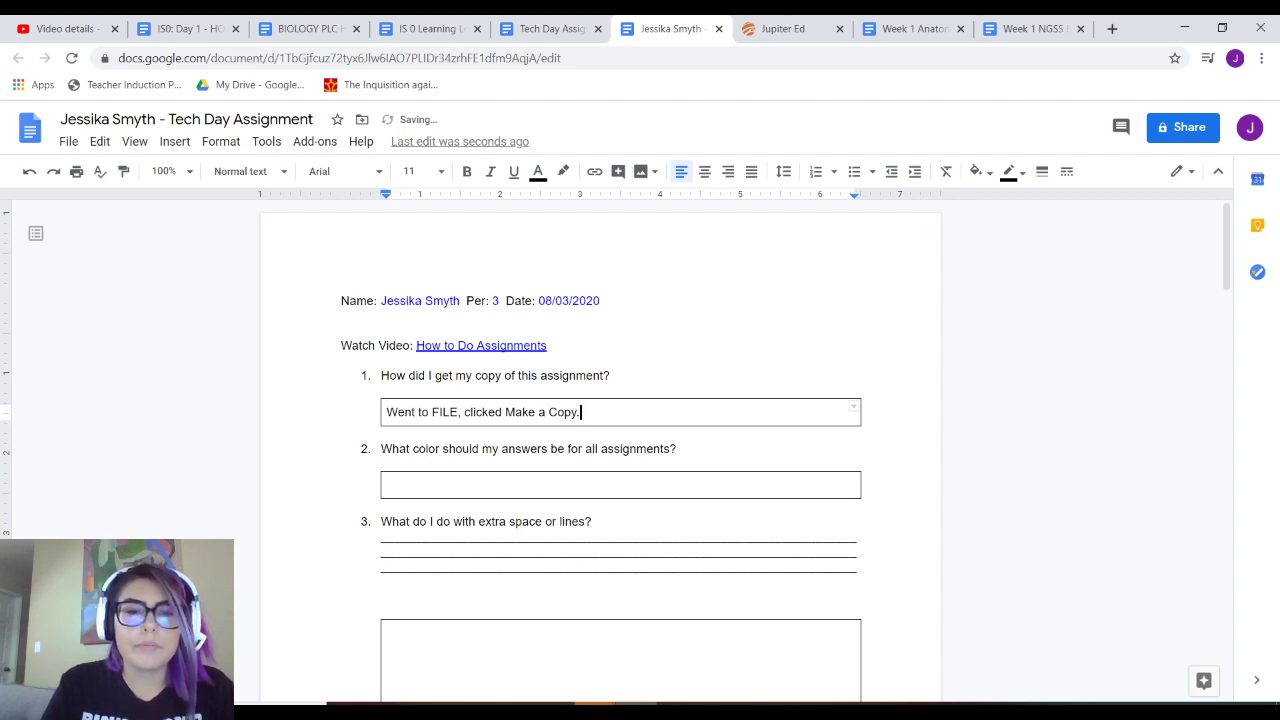
key("BackSpace")
type("and sav")
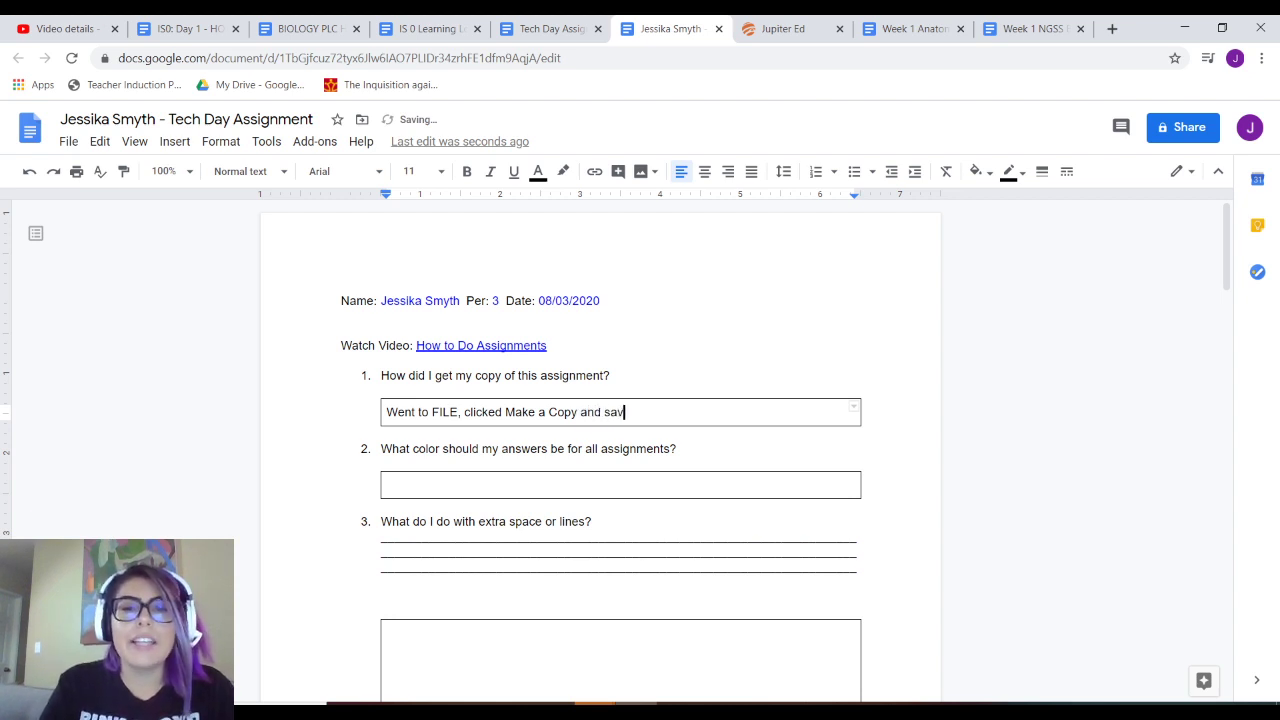
type("ed it in the ")
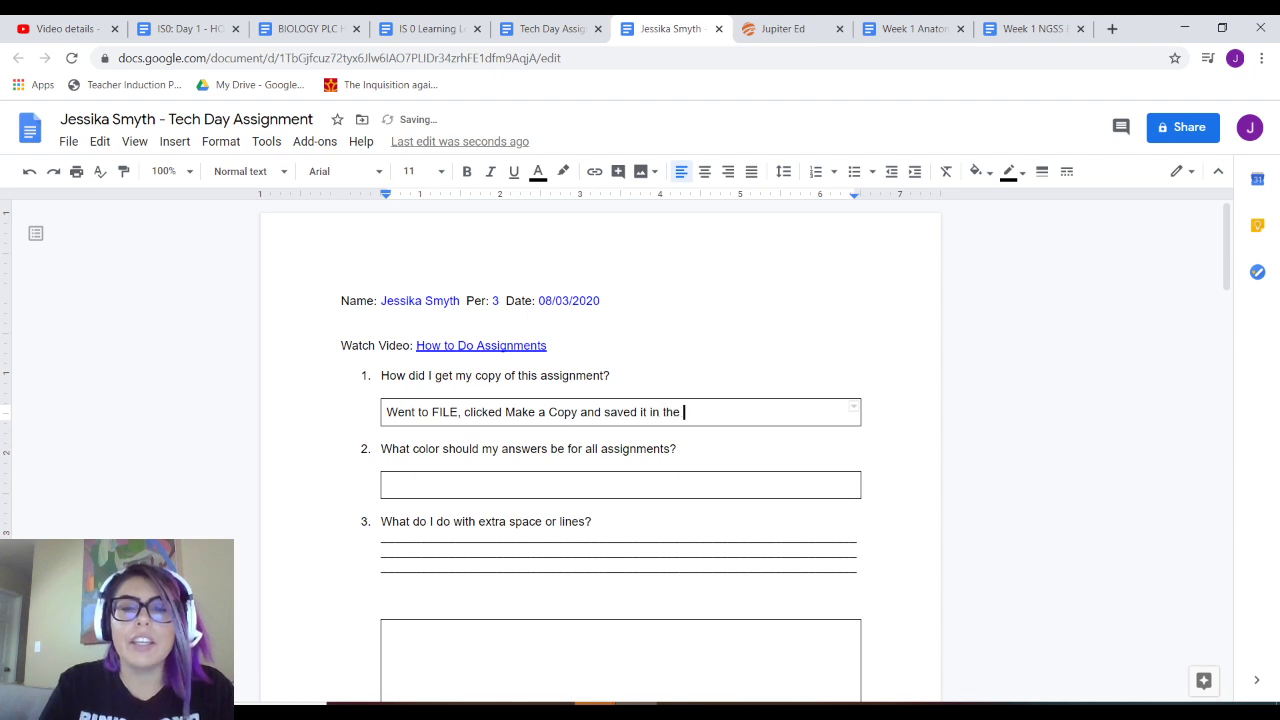
type("p")
type("ppropria")
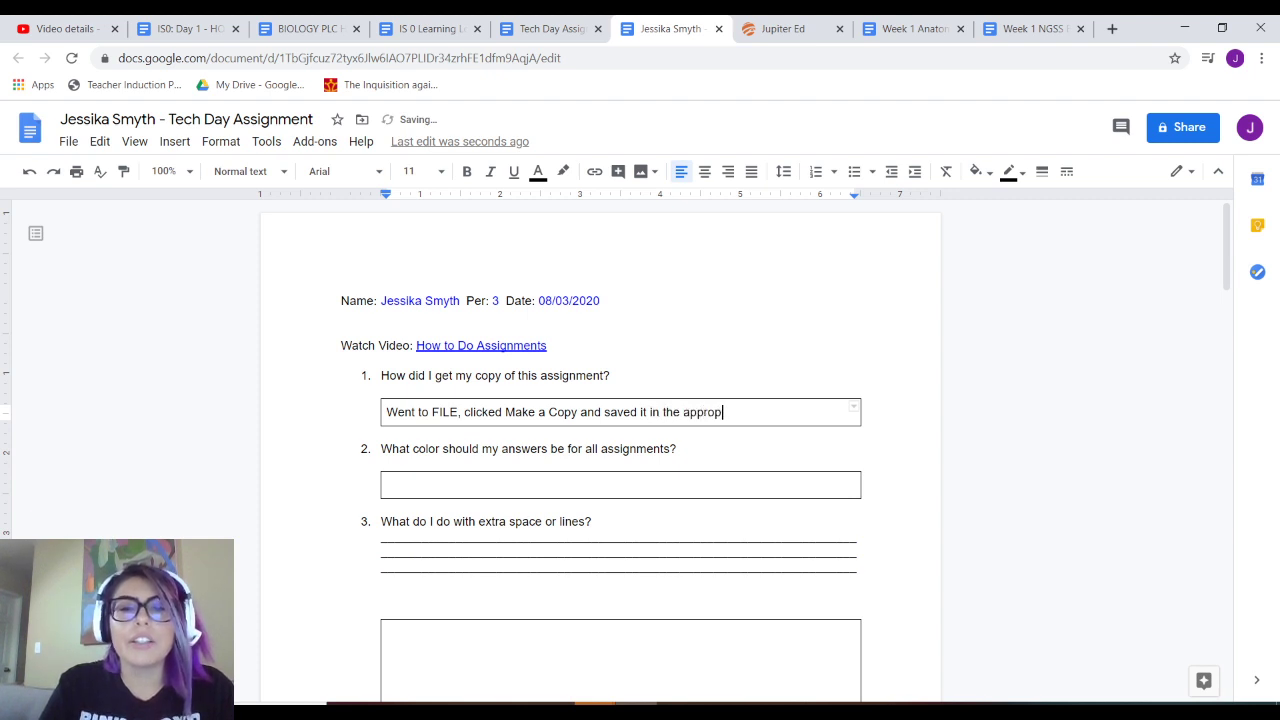
key("BackSpace")
key("BackSpace")
key("BackSpace")
type("riate folders.")
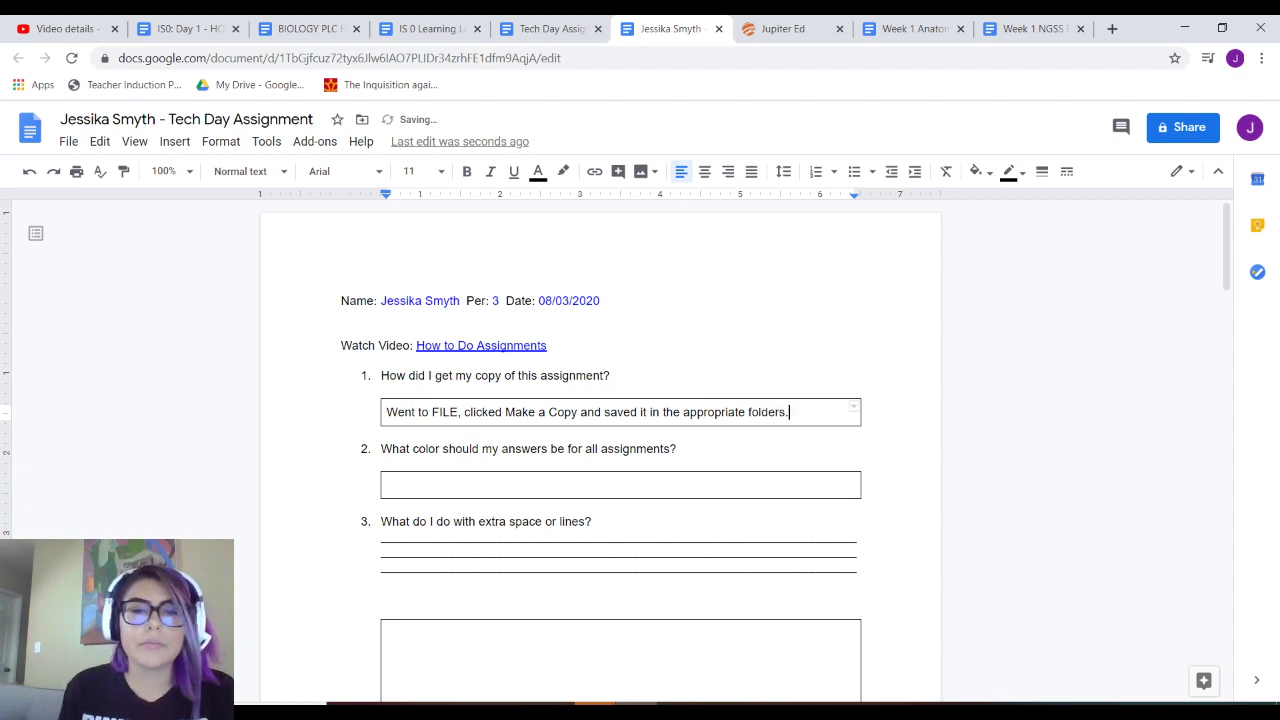
- Turn the whole first answer blue, then move into question 2's answer box
left_click_drag(790, 412, 386, 412)
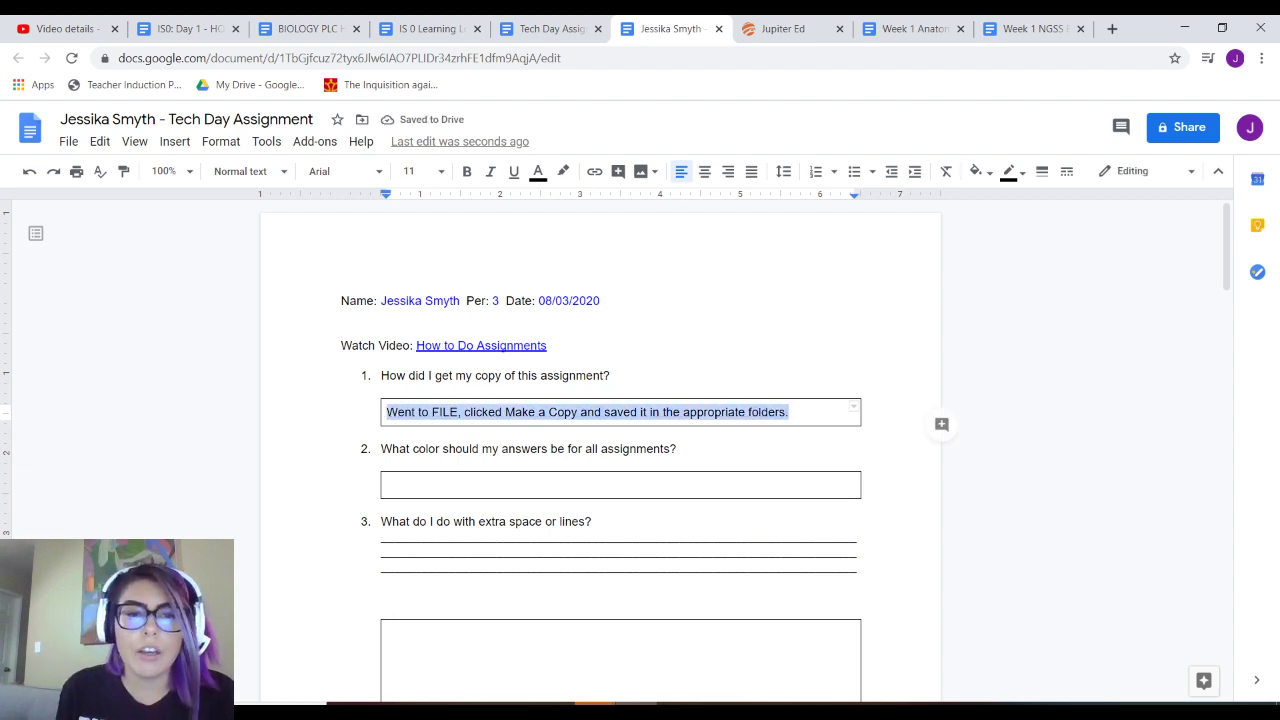
left_click(538, 171)
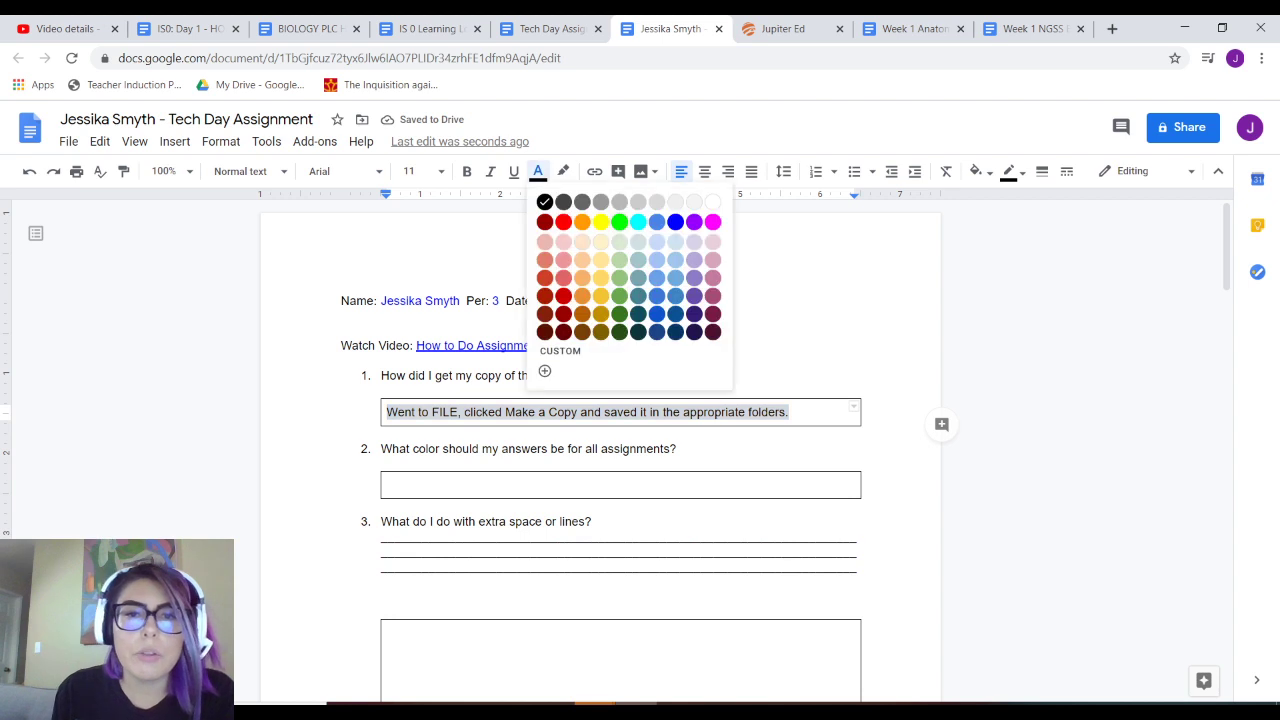
left_click(620, 222)
left_click(790, 412)
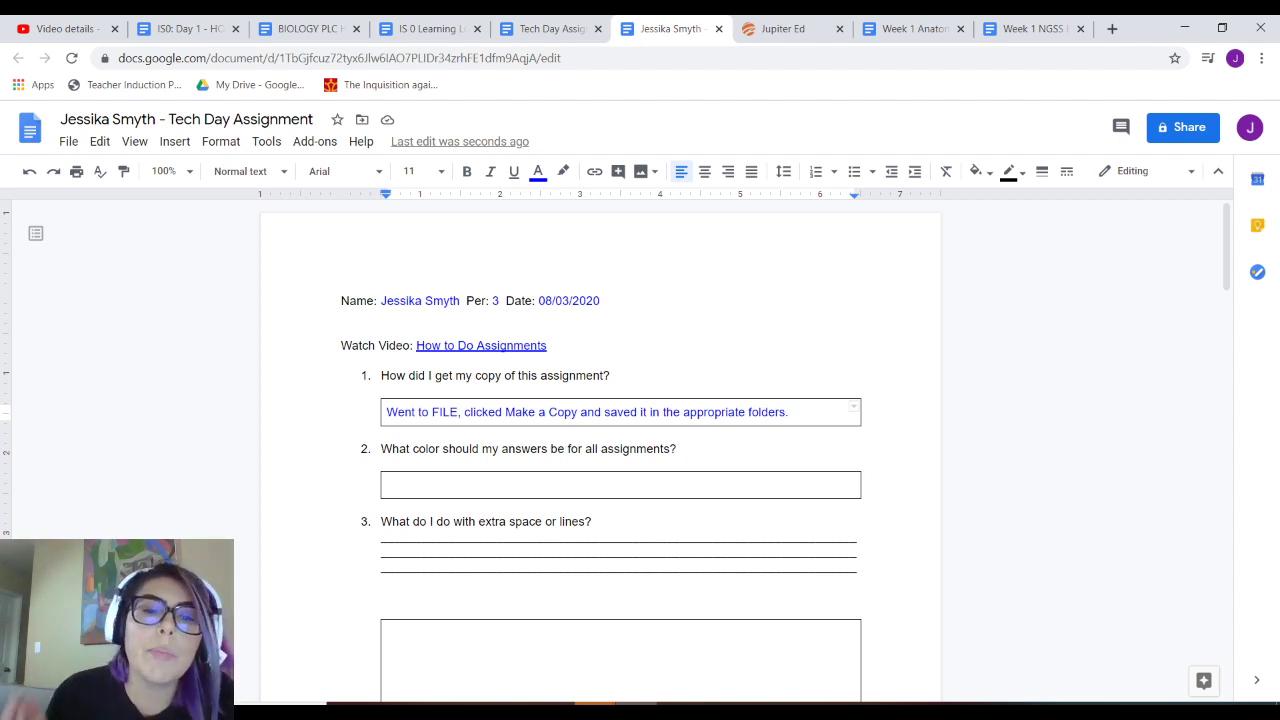
left_click(388, 485)
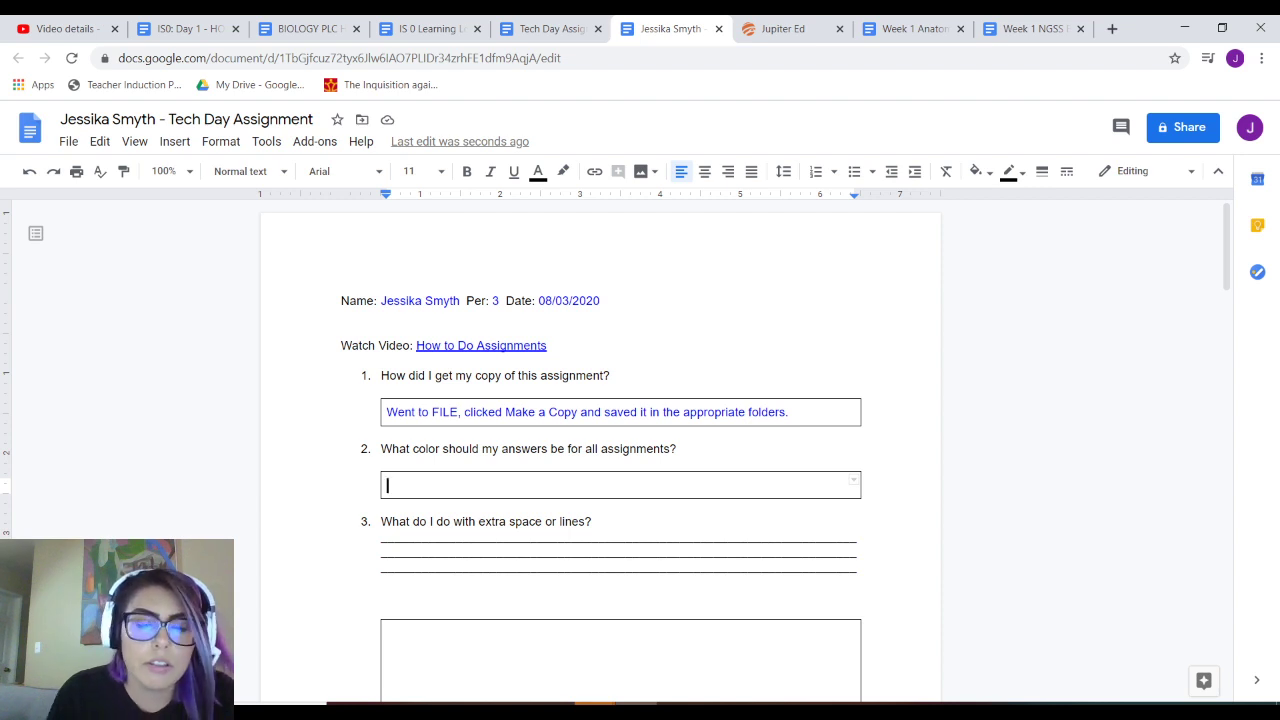
- Type answer 2: 'For all assignments, my answers need to be in blue.'
type("THe")
key("BackSpace")
key("BackSpace")
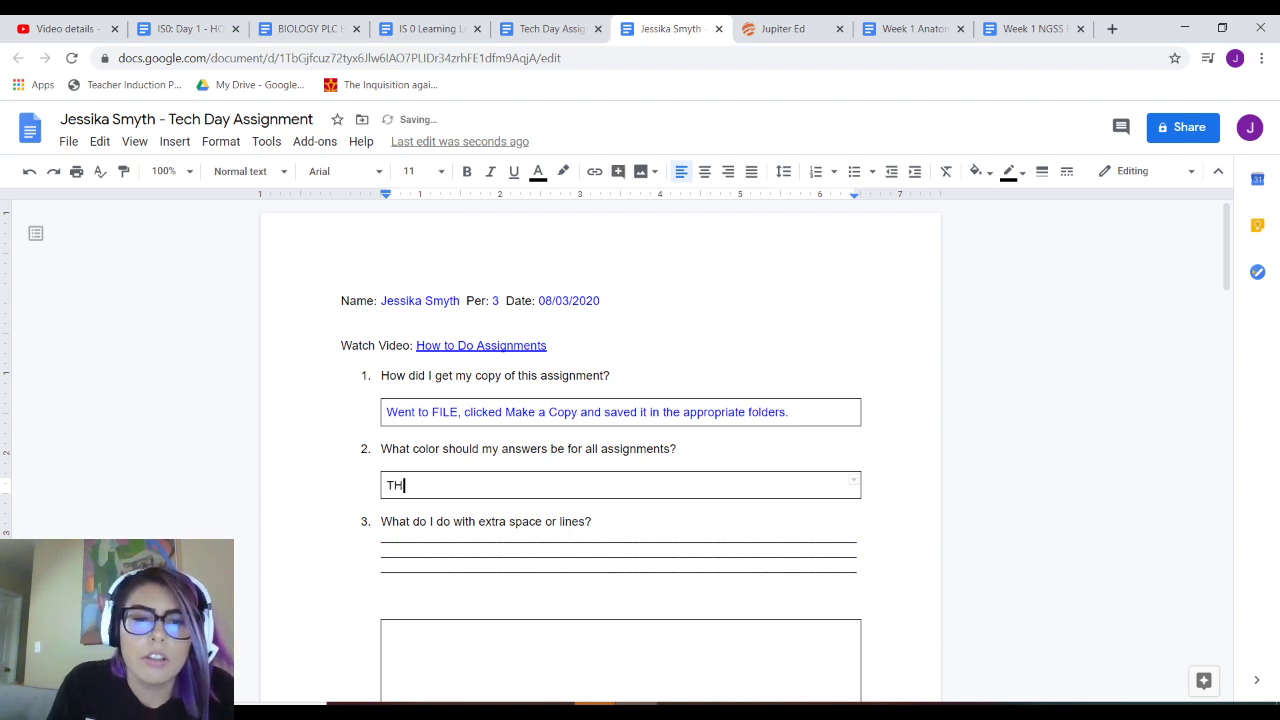
type("he c")
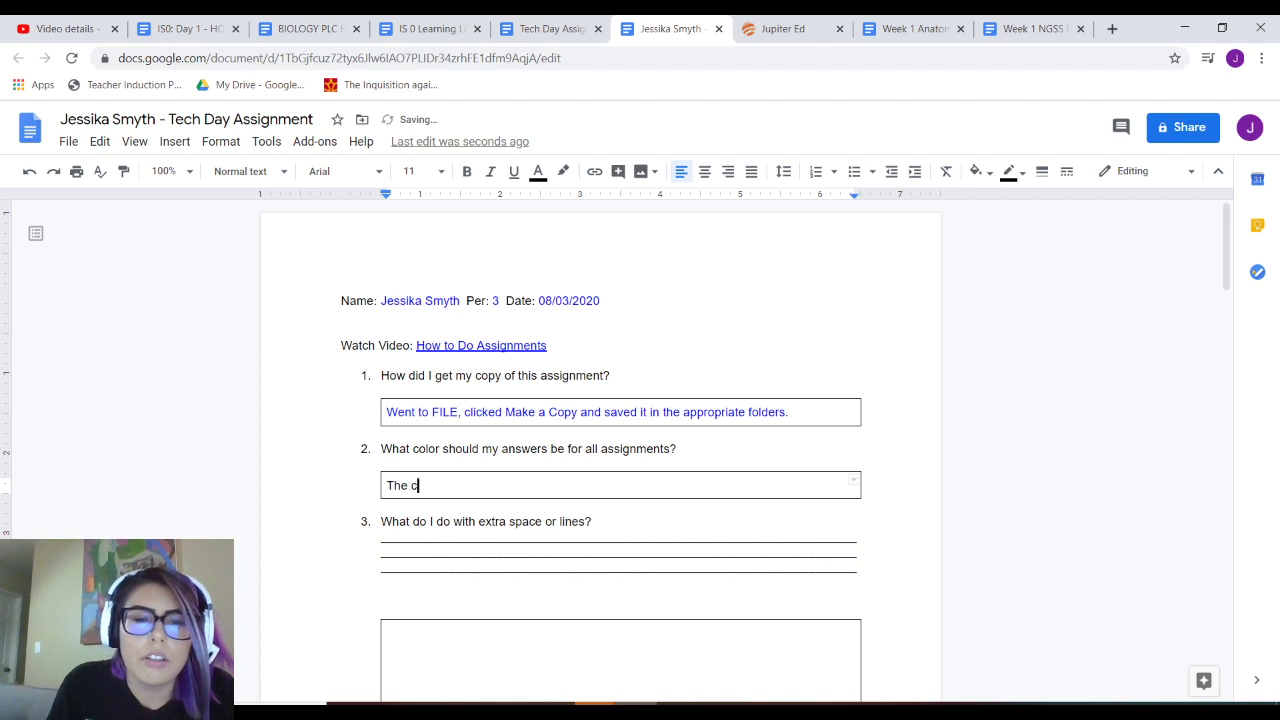
key("BackSpace")
key("BackSpace")
key("BackSpace")
key("BackSpace")
type("All assignments ")
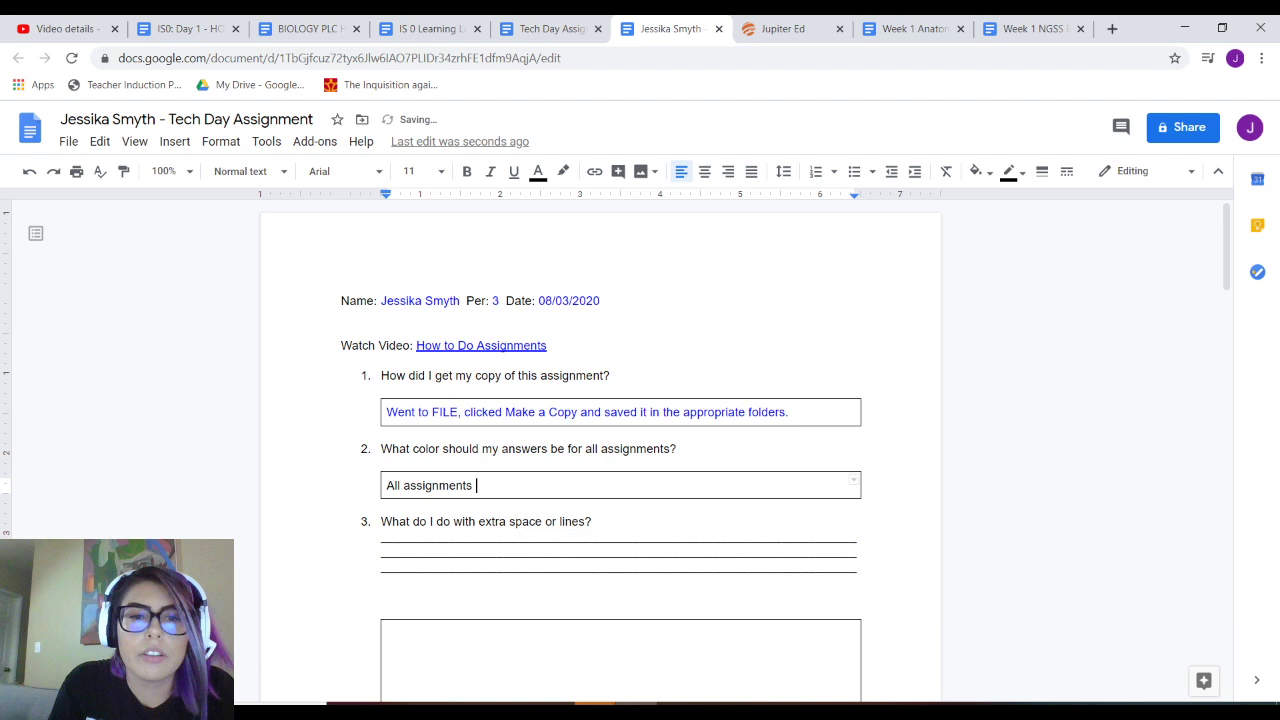
type("my ans")
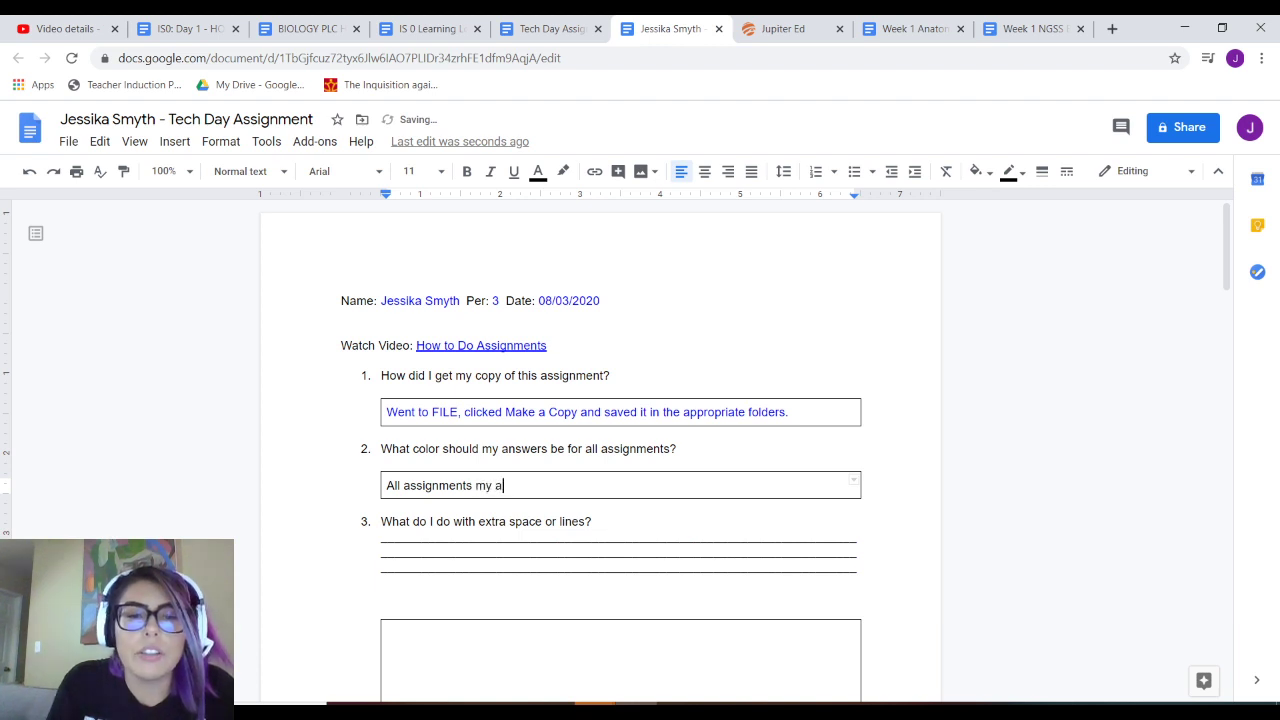
key("BackSpace")
key("BackSpace")
key("BackSpace")
key("BackSpace")
key("BackSpace")
key("BackSpace")
key("BackSpace")
key("BackSpace")
key("BackSpace")
key("BackSpace")
key("BackSpace")
key("BackSpace")
key("BackSpace")
key("BackSpace")
key("BackSpace")
key("BackSpace")
key("BackSpace")
key("BackSpace")
key("BackSpace")
key("BackSpace")
key("BackSpace")
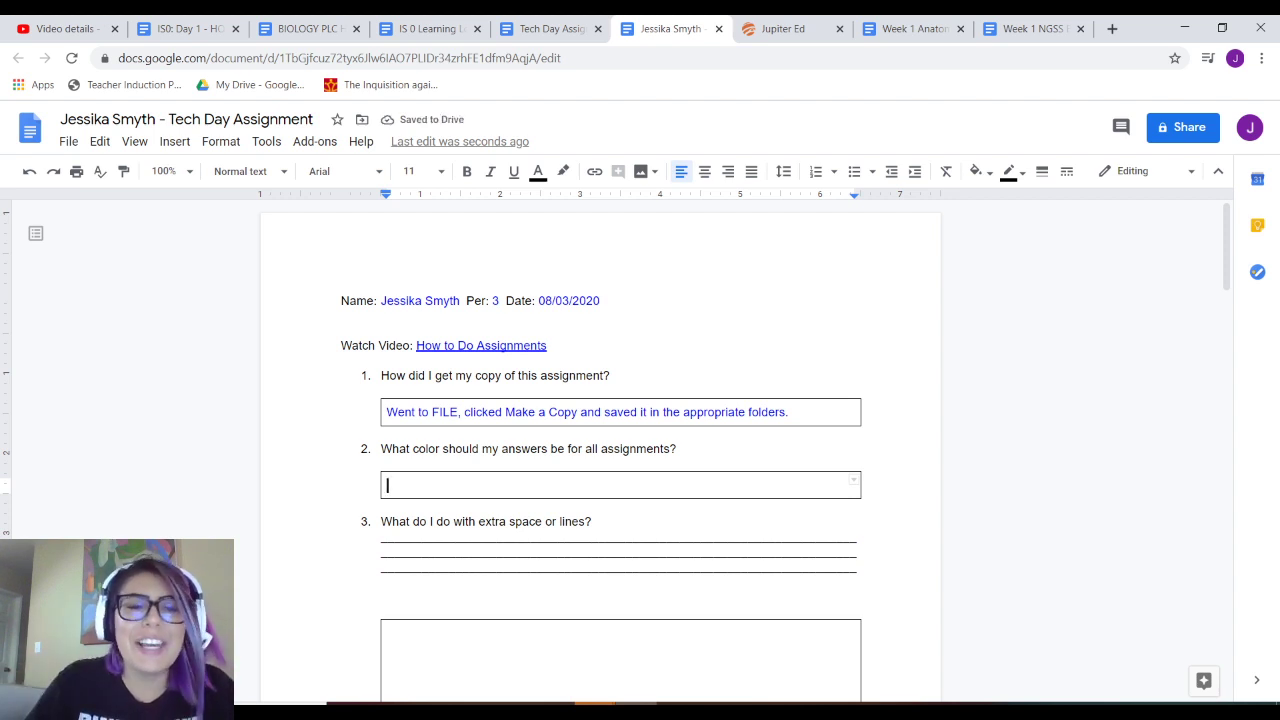
type("For all ass")
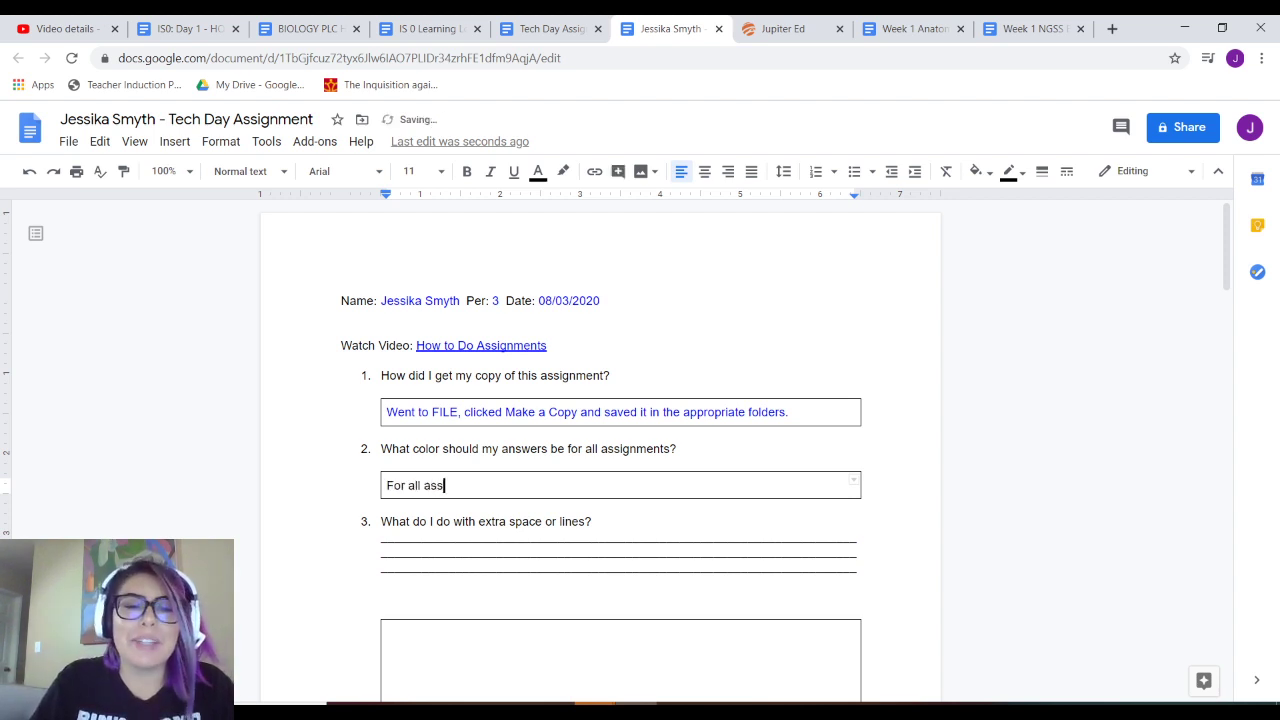
type("ignments, ")
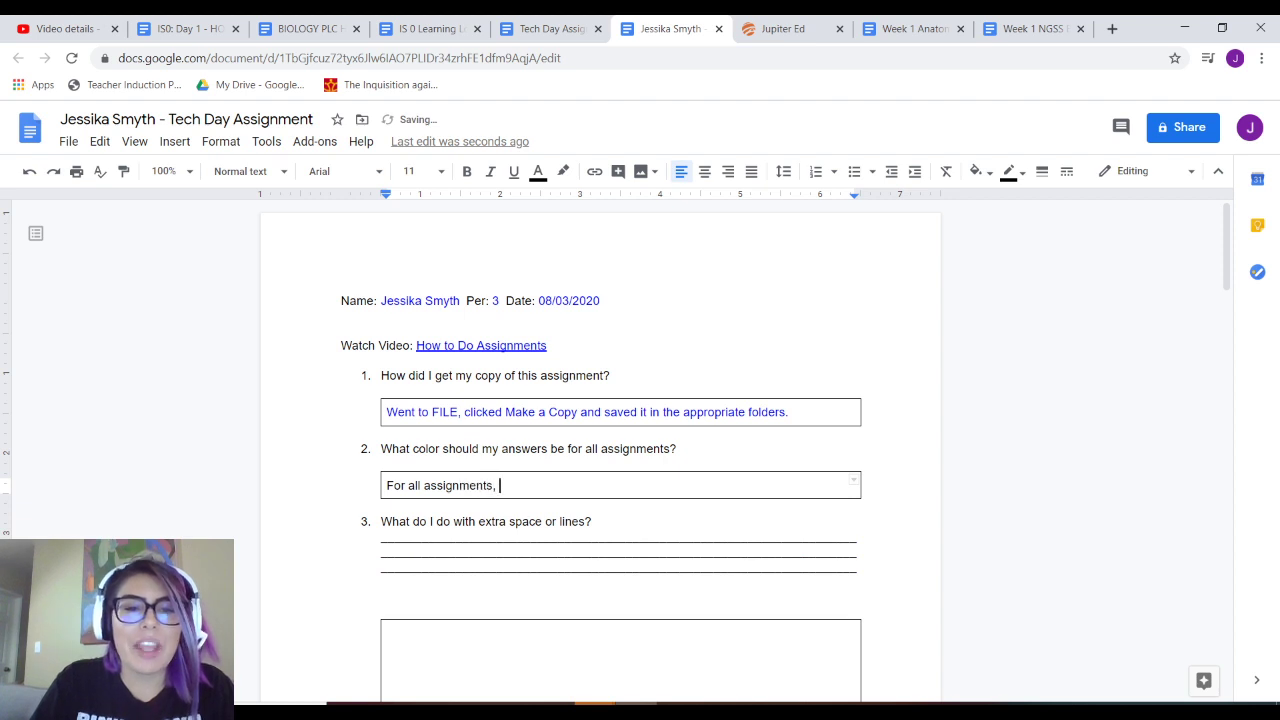
type("my answers ")
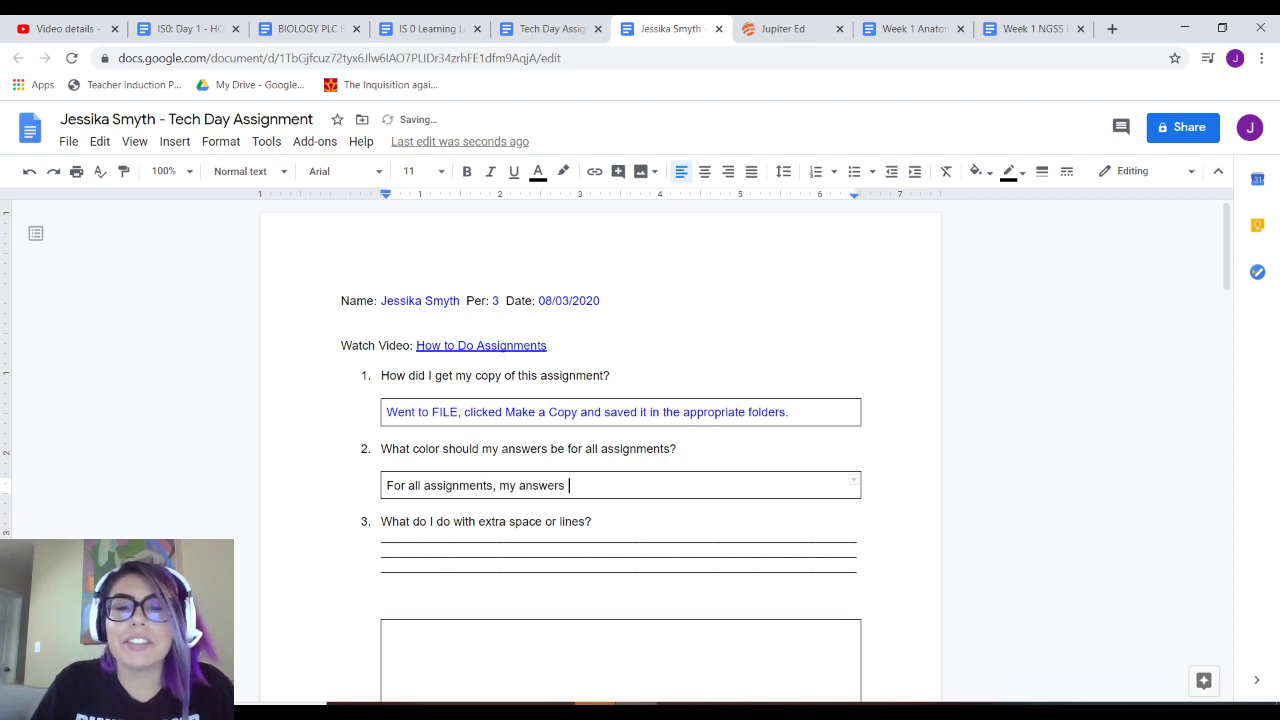
type("need to be in")
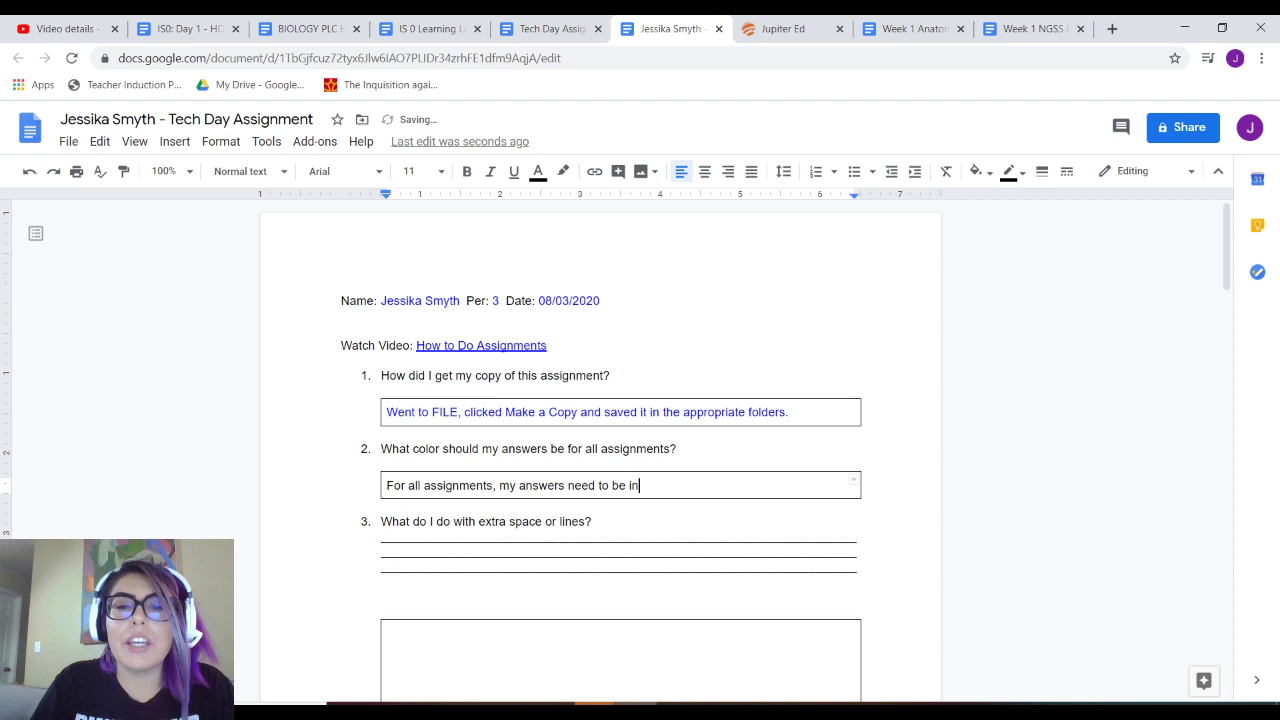
type(" blue.")
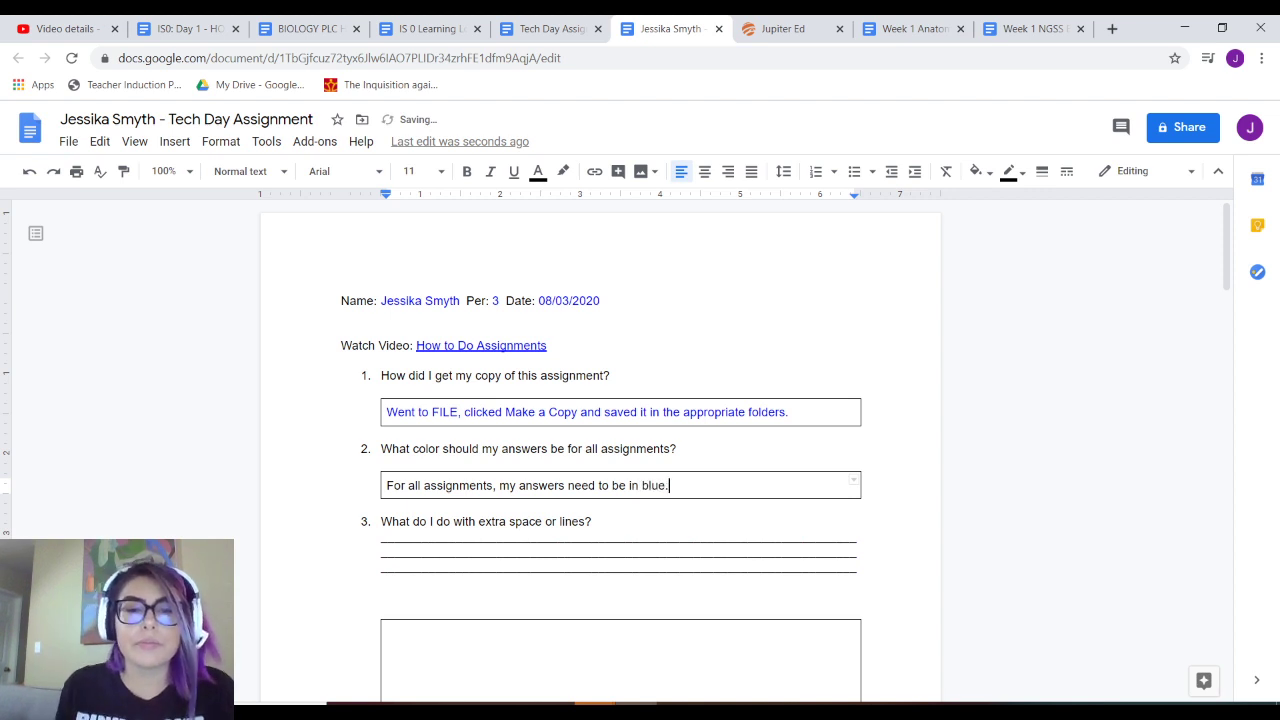
- Select the question 2 answer and colour it blue
key("ctrl+shift+Left")
key("ctrl+shift+Left")
key("ctrl+shift+Left")
key("ctrl+shift+Left")
key("ctrl+shift+Left")
key("ctrl+shift+Left")
key("ctrl+shift+Left")
key("ctrl+shift+Left")
key("ctrl+shift+Left")
key("ctrl+shift+Left")
key("ctrl+shift+Left")
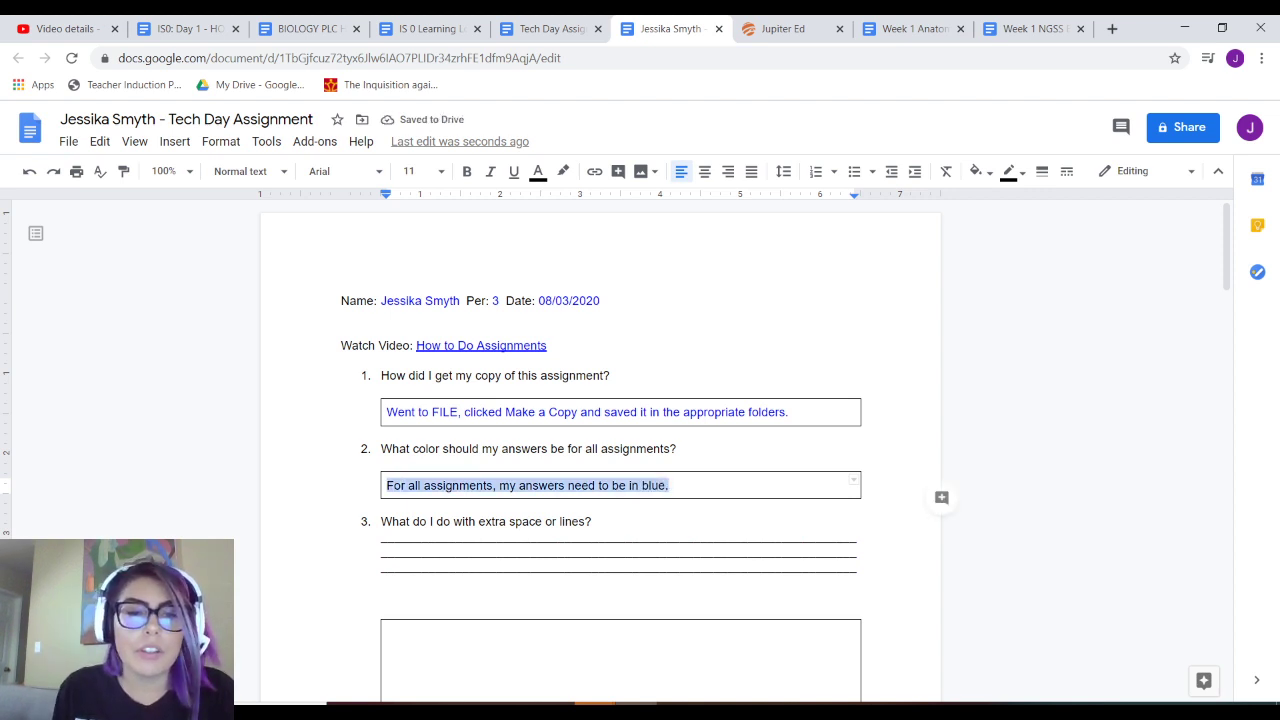
left_click(538, 171)
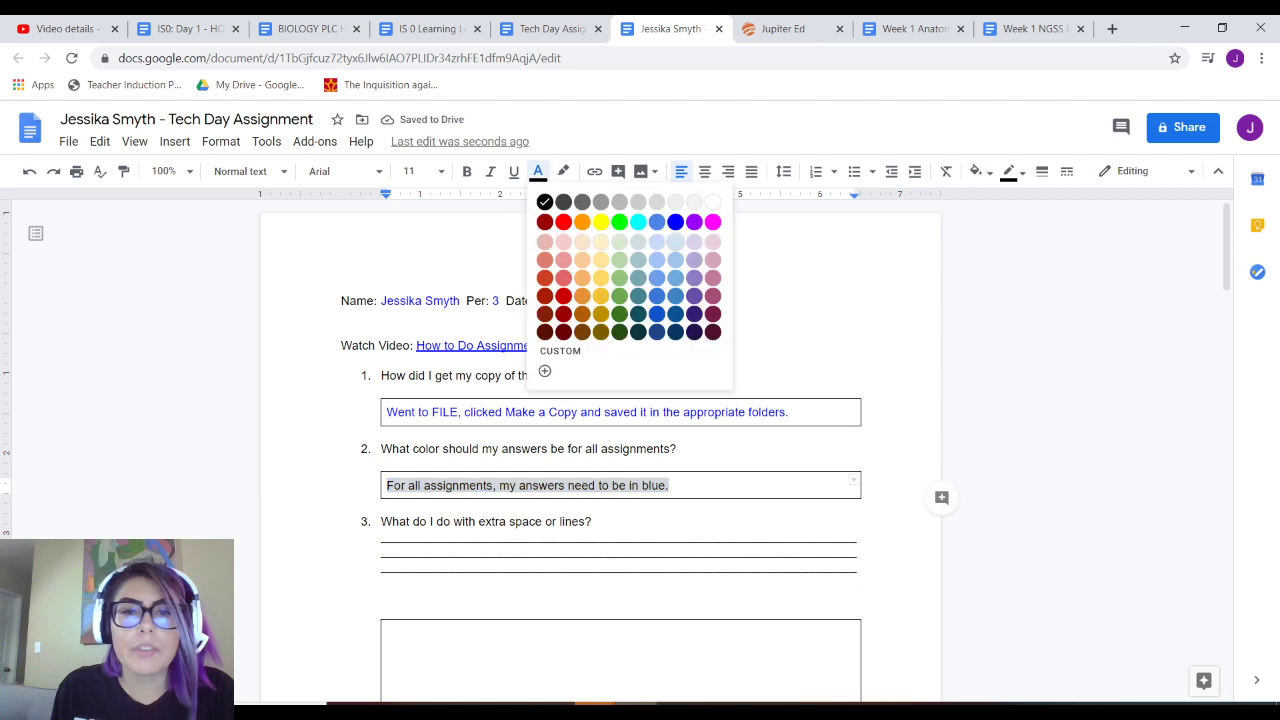
left_click(676, 222)
left_click(586, 551)
scroll(586, 551, "down", 2)
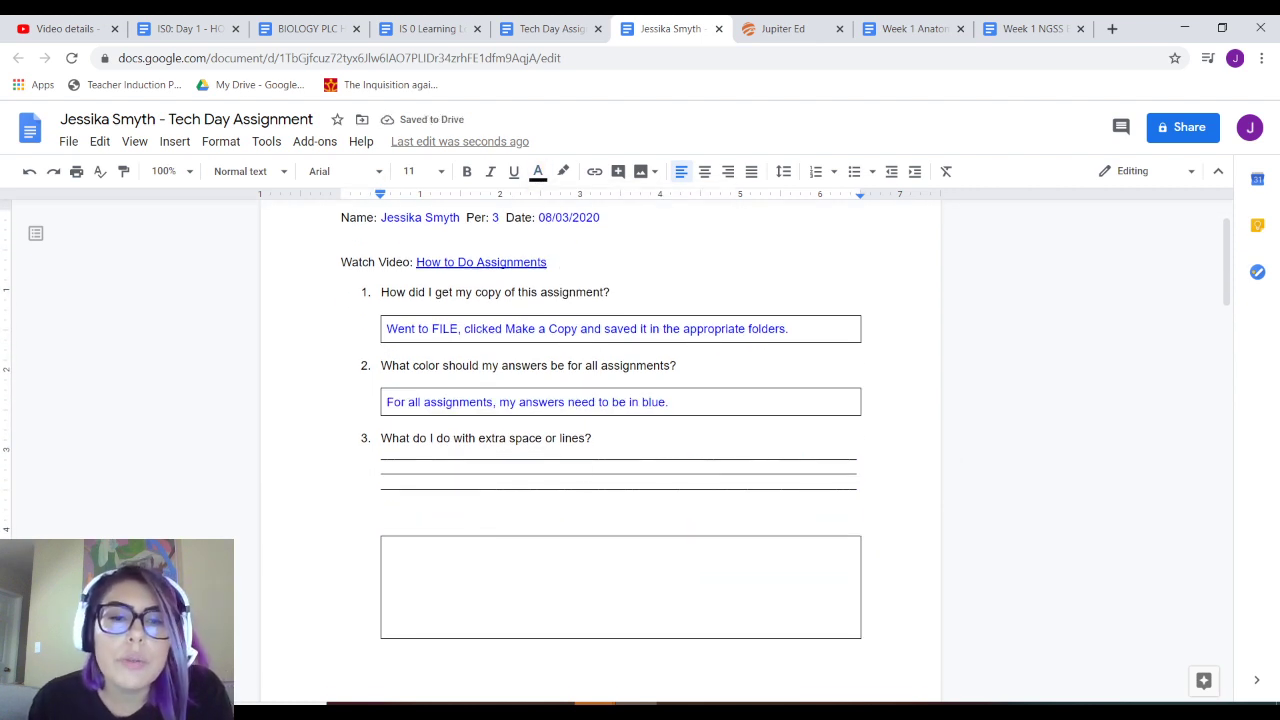
scroll(586, 551, "up", 2)
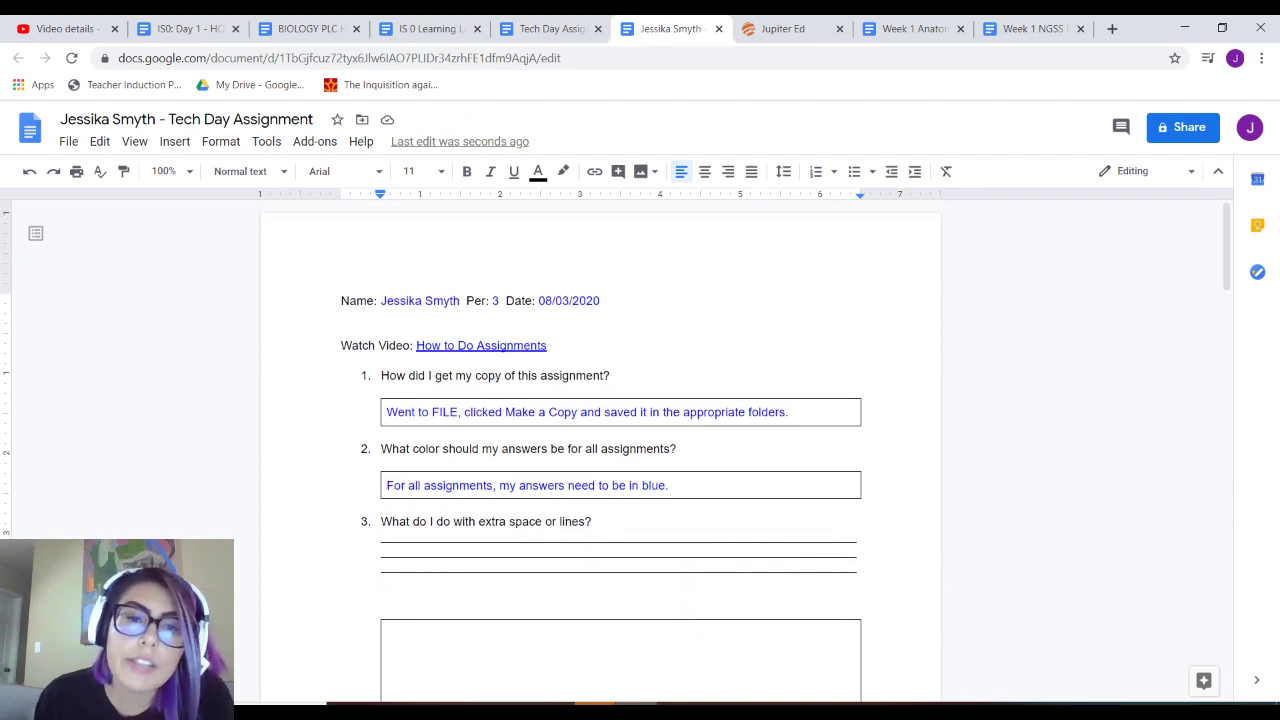
scroll(586, 551, "down", 4)
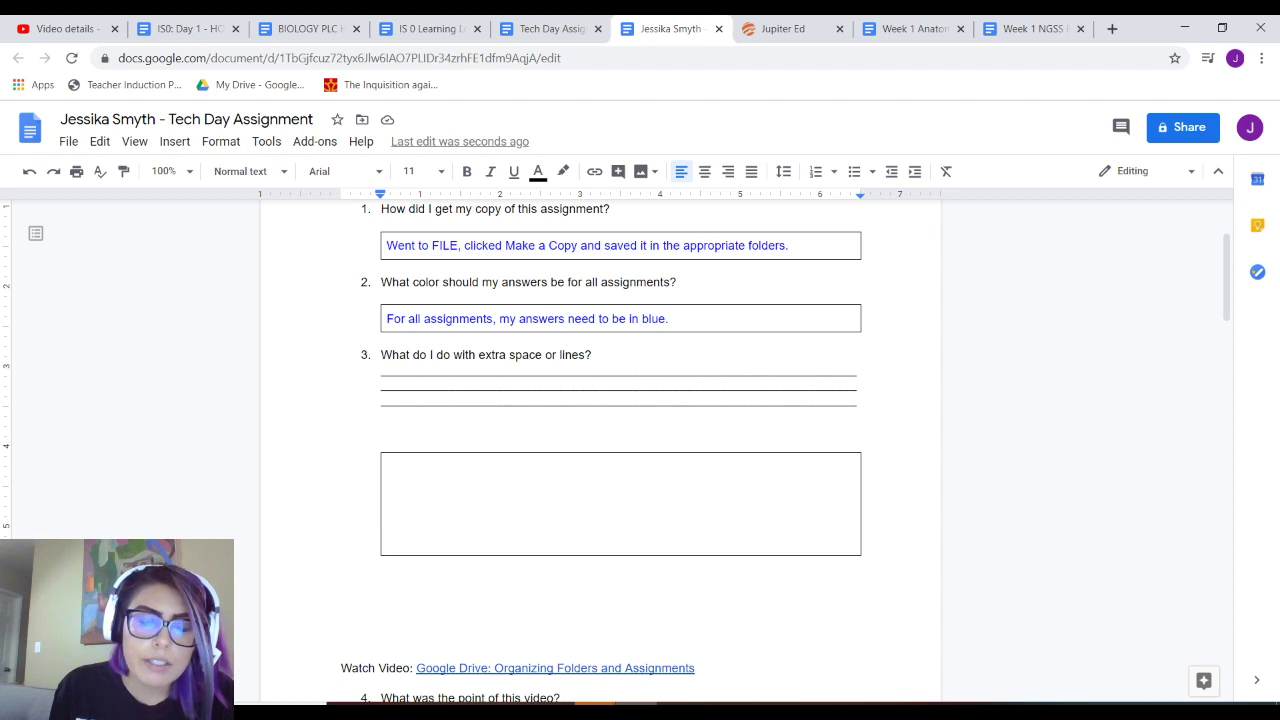
- Type the test letters 'DJoahfina[owiefnaowenfoiawnefoawek' on question 3's first line and select them
left_click(450, 370)
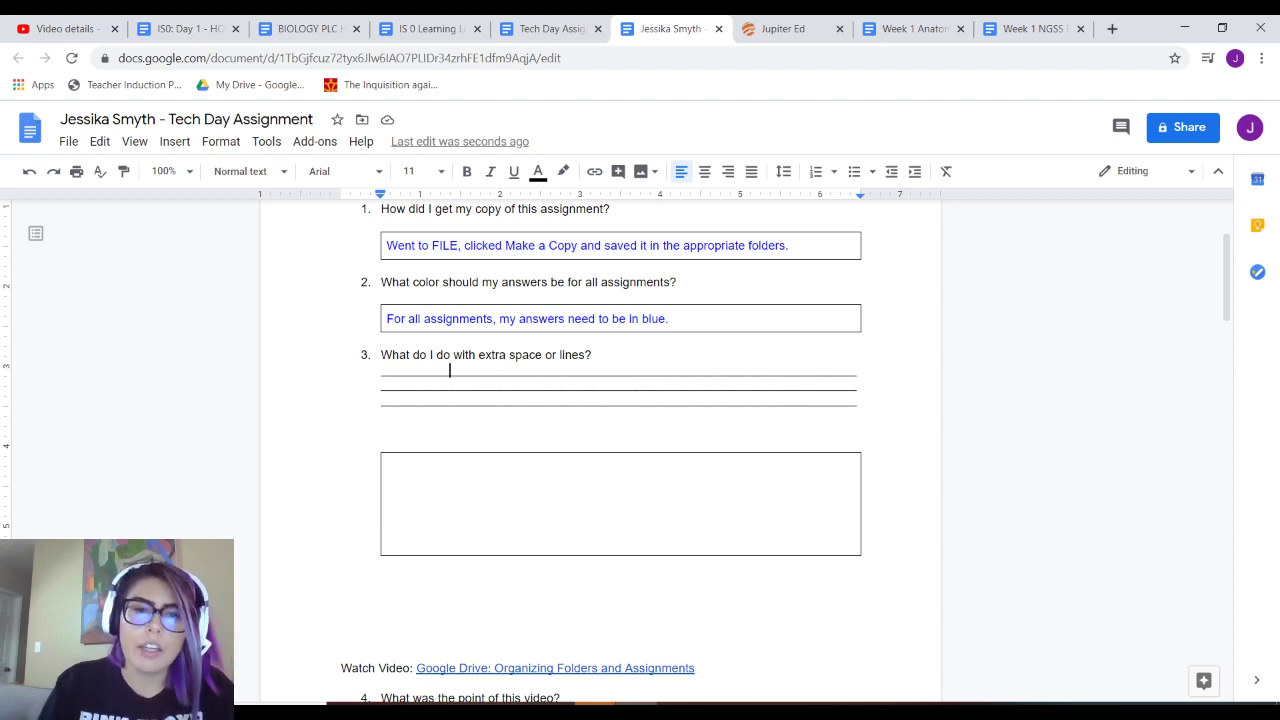
type("DJoahfina[owiefnaowenfoiawnefoawek")
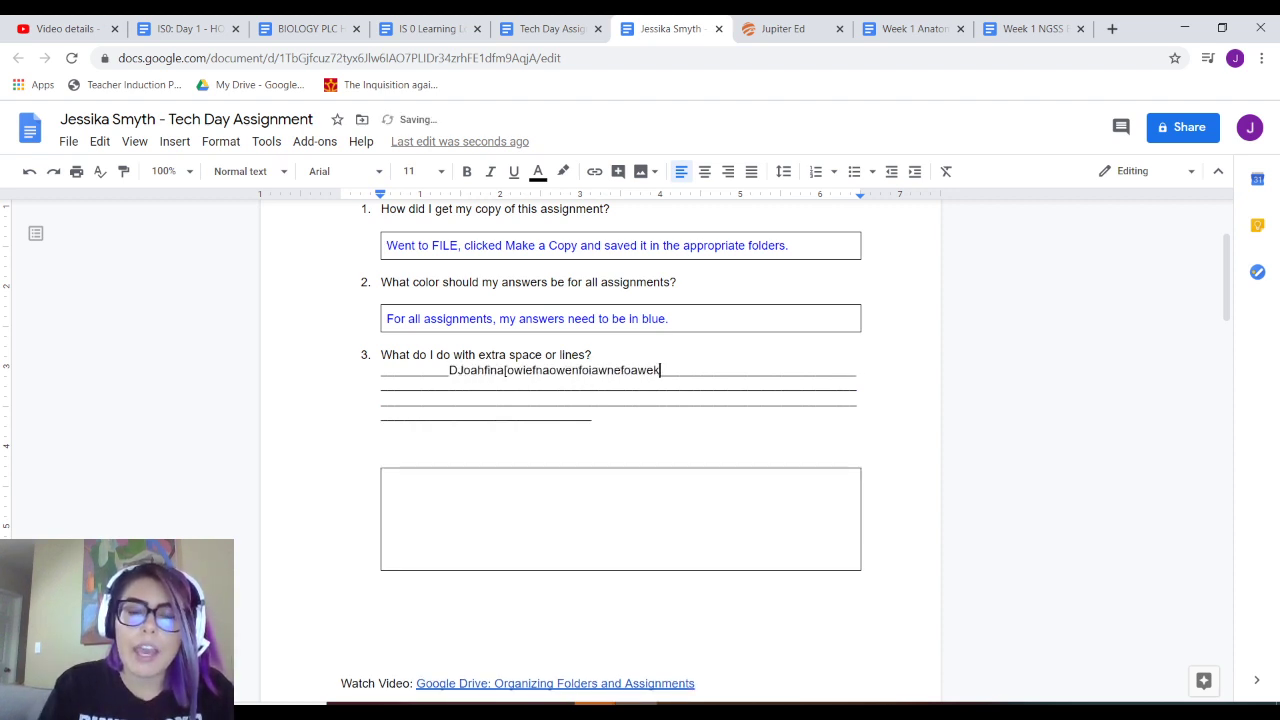
left_click(390, 511)
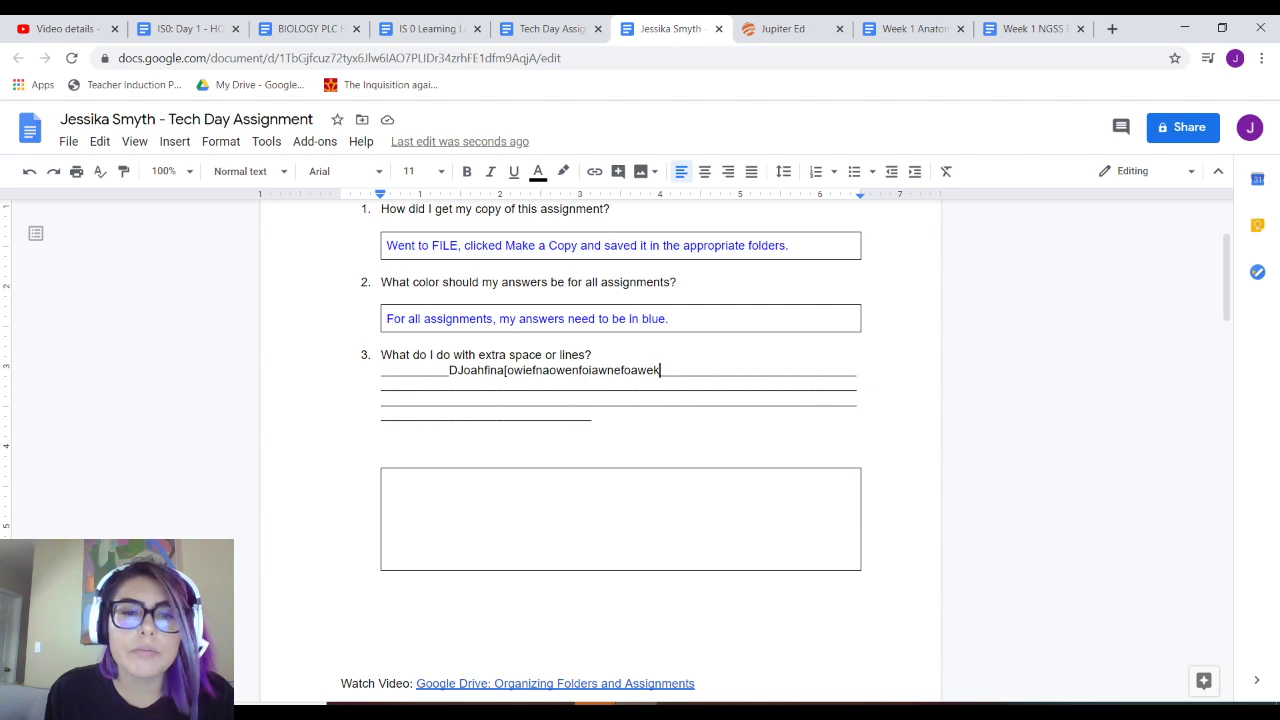
left_click_drag(449, 370, 665, 370)
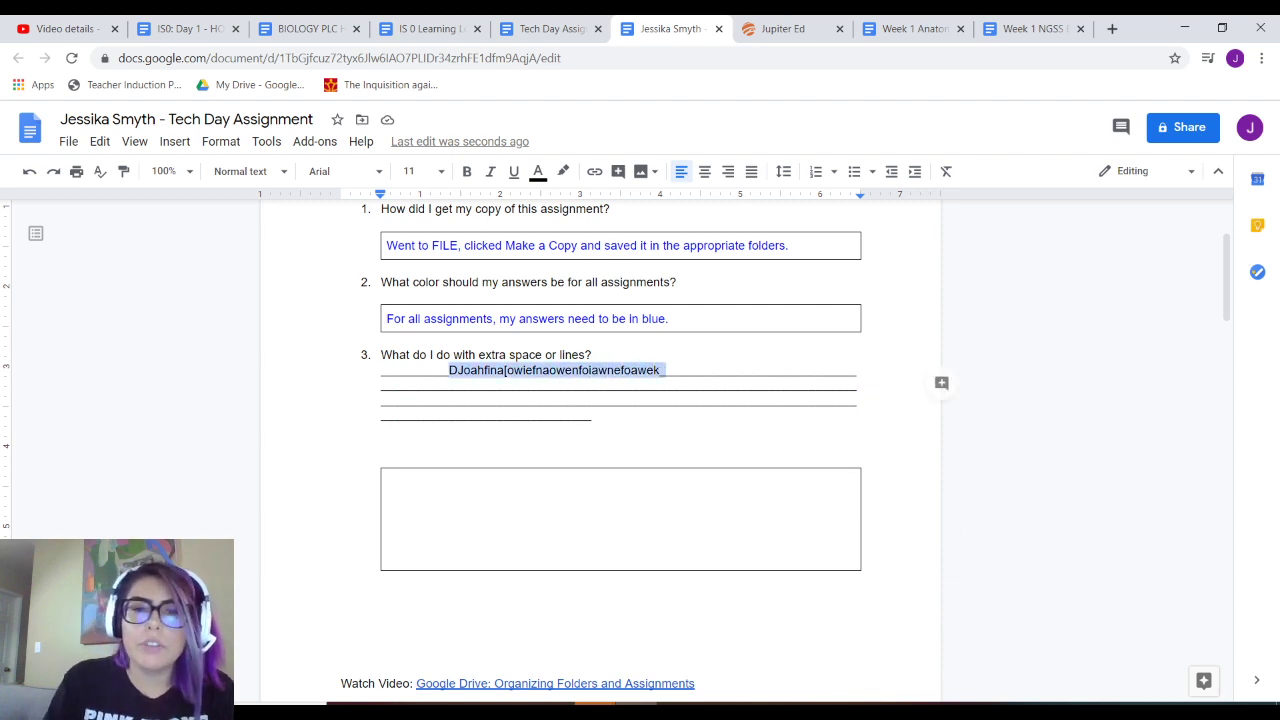
- Replace the test letters with 'If I have extra spaces or lines, I need to delete them.'
key("BackSpace")
key("BackSpace")
key("BackSpace")
key("BackSpace")
key("BackSpace")
key("BackSpace")
key("BackSpace")
key("BackSpace")
key("BackSpace")
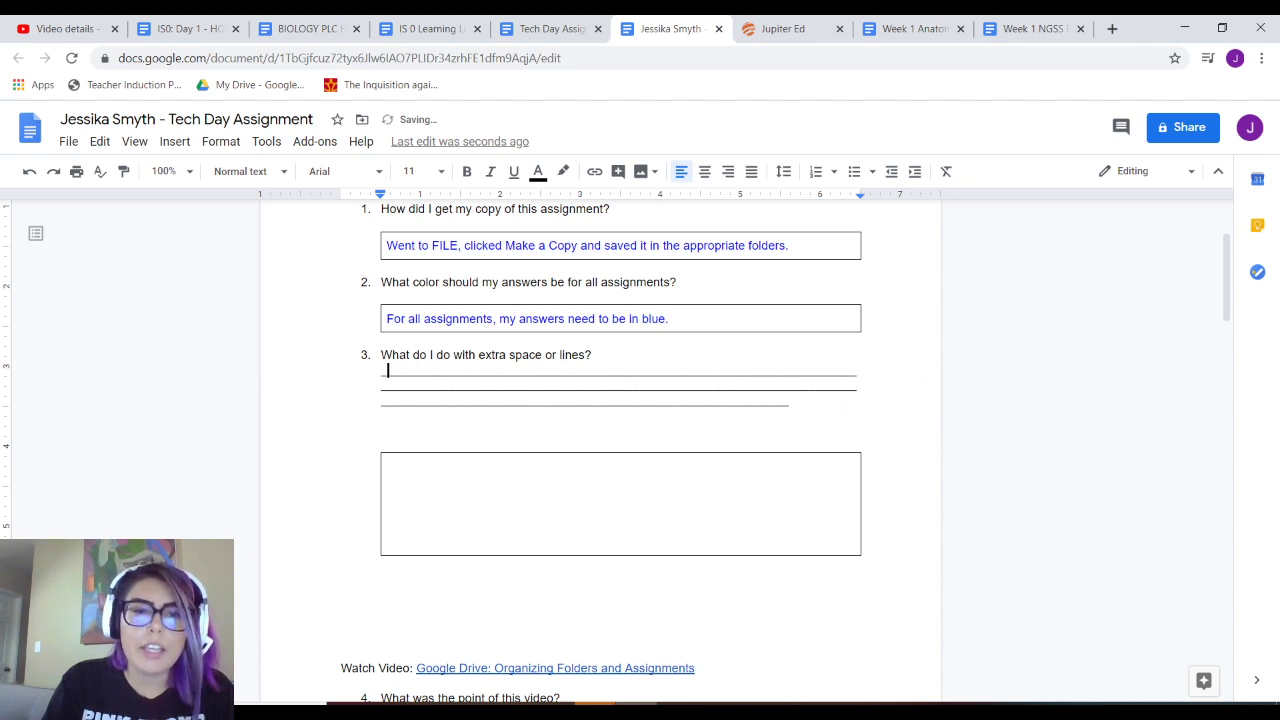
type("Dele")
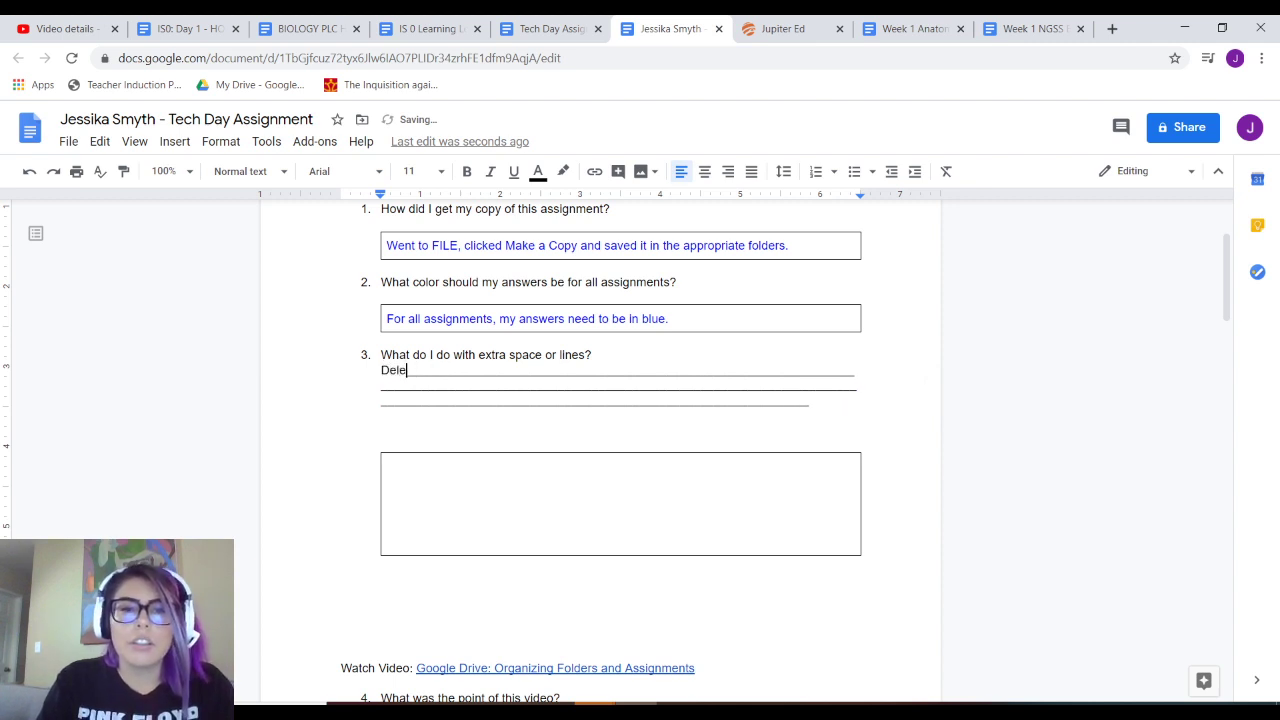
key("BackSpace")
key("BackSpace")
type("If")
key("Return")
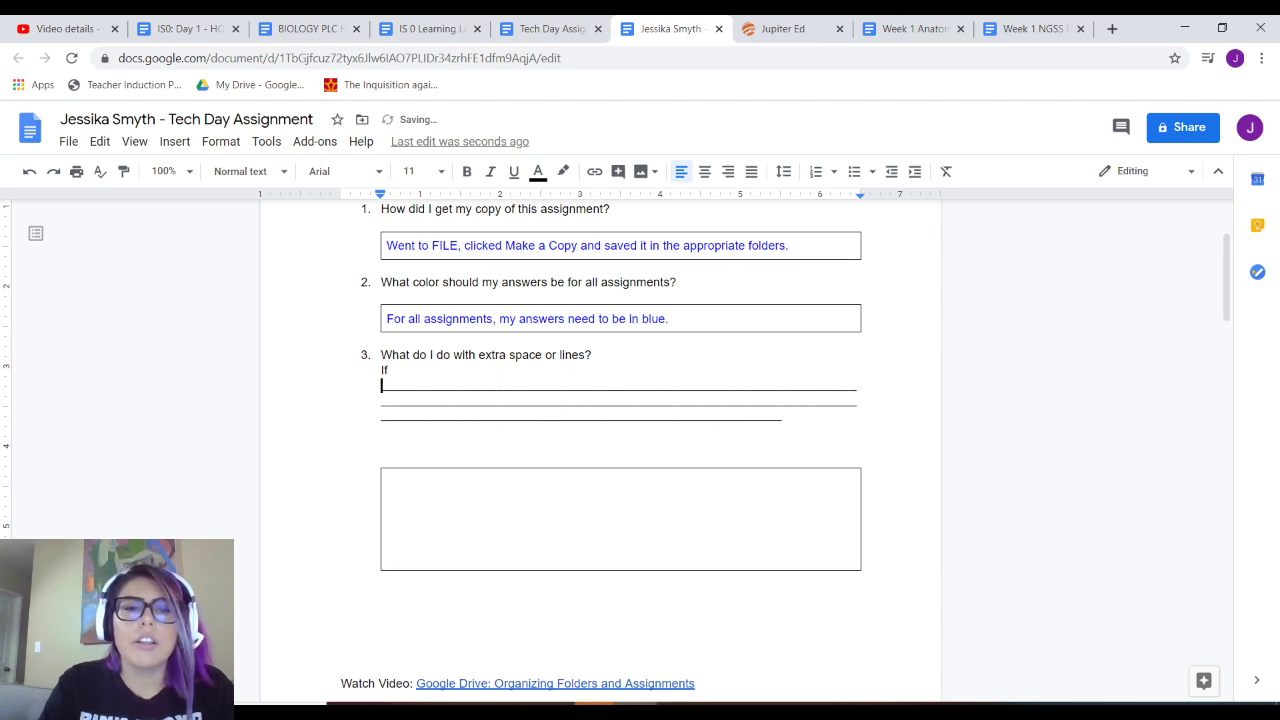
type("I have extrat")
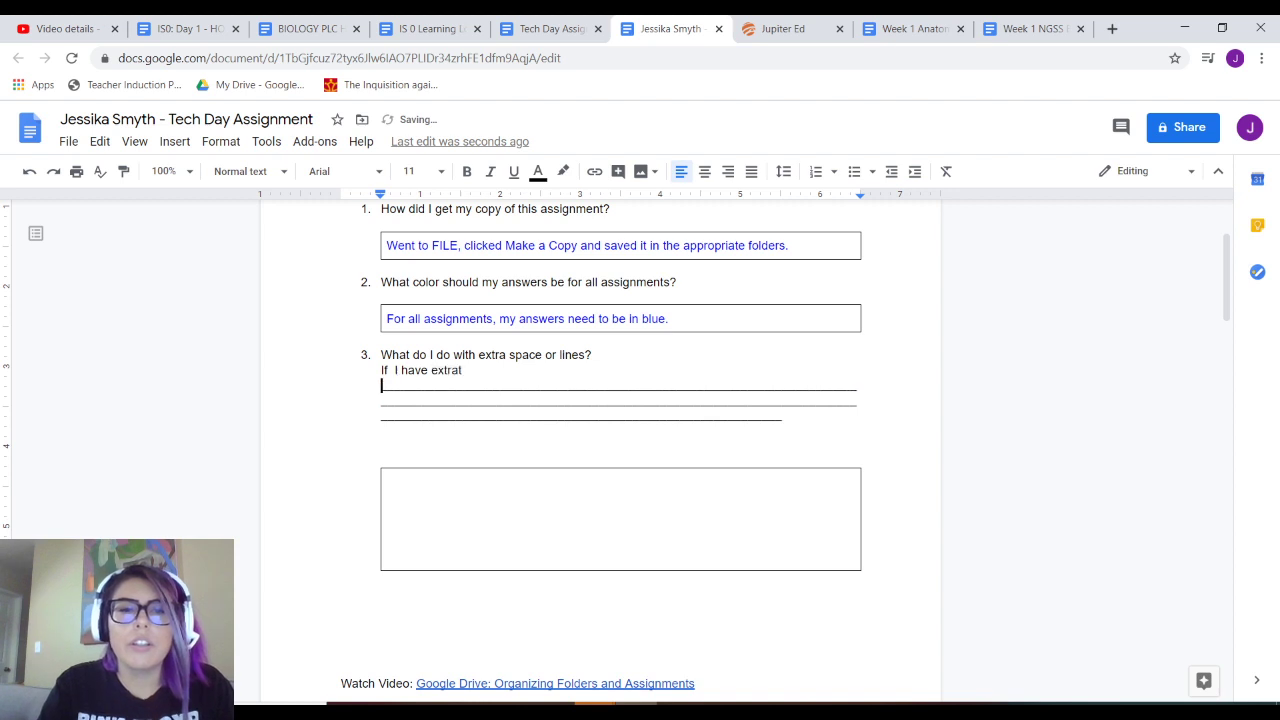
key("BackSpace")
key("BackSpace")
key("BackSpace")
type("a spaces or lines, ")
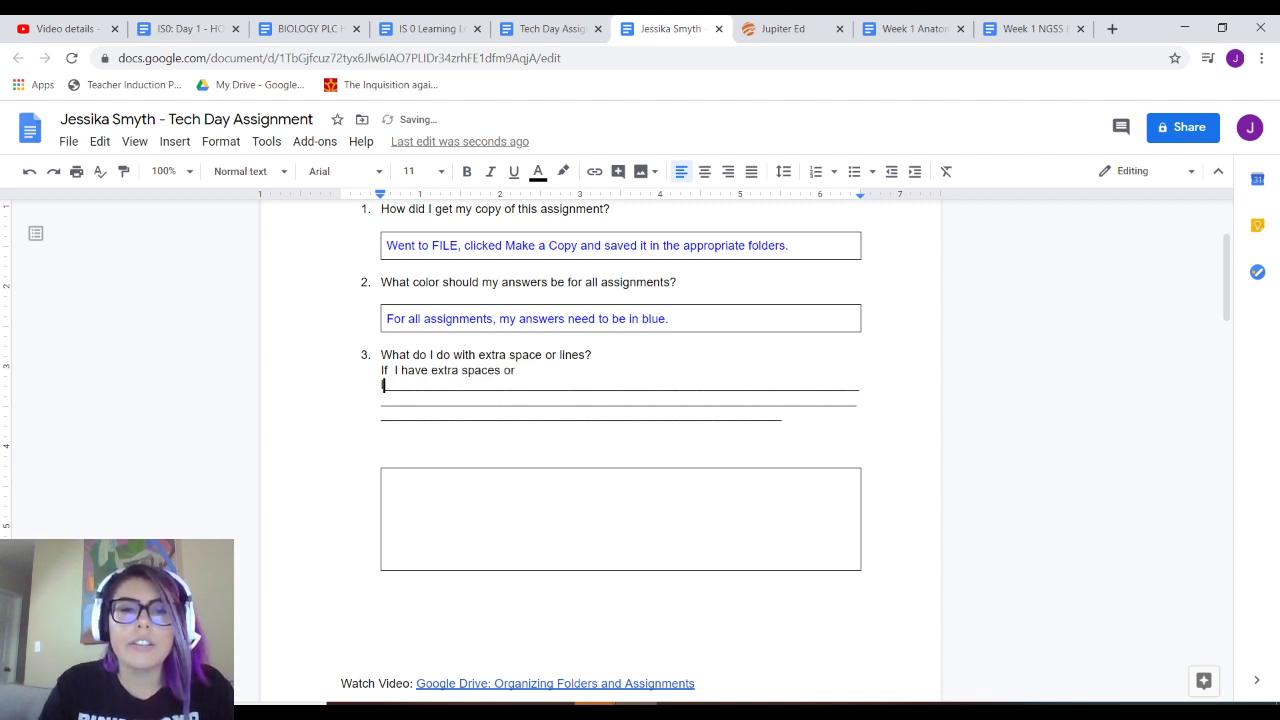
type("iwe")
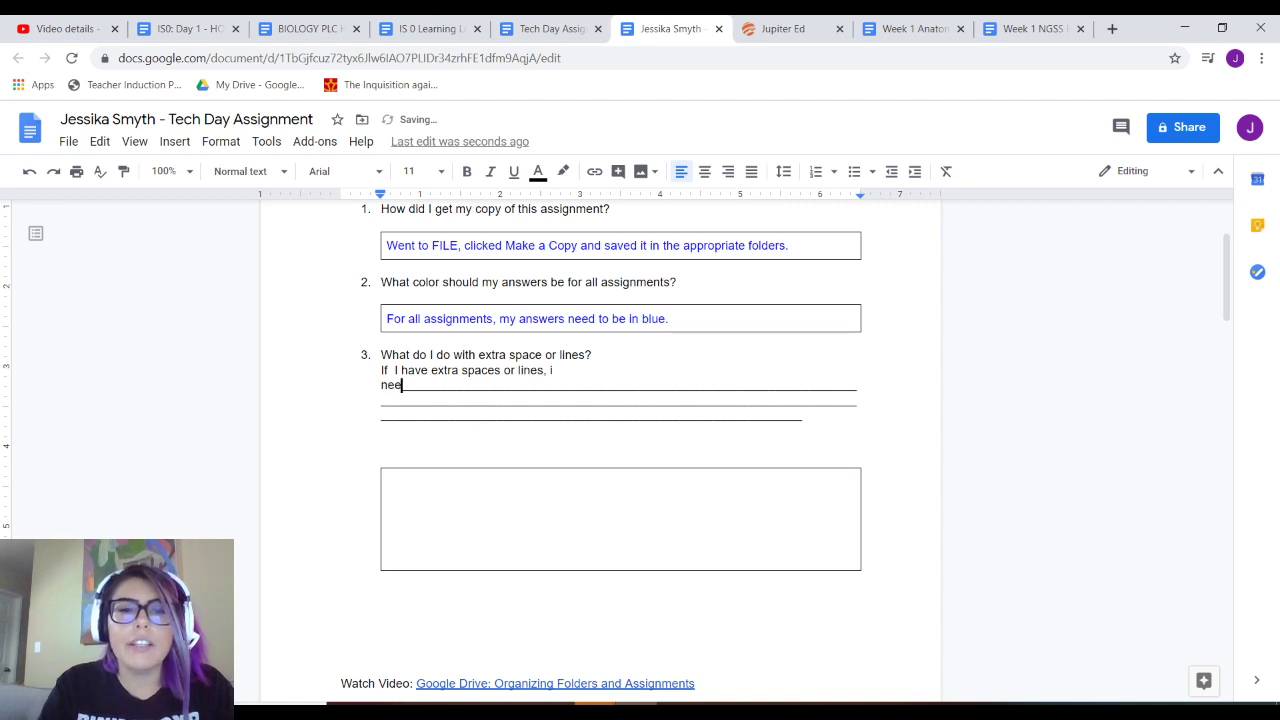
key("BackSpace")
key("BackSpace")
type("I need to delet")
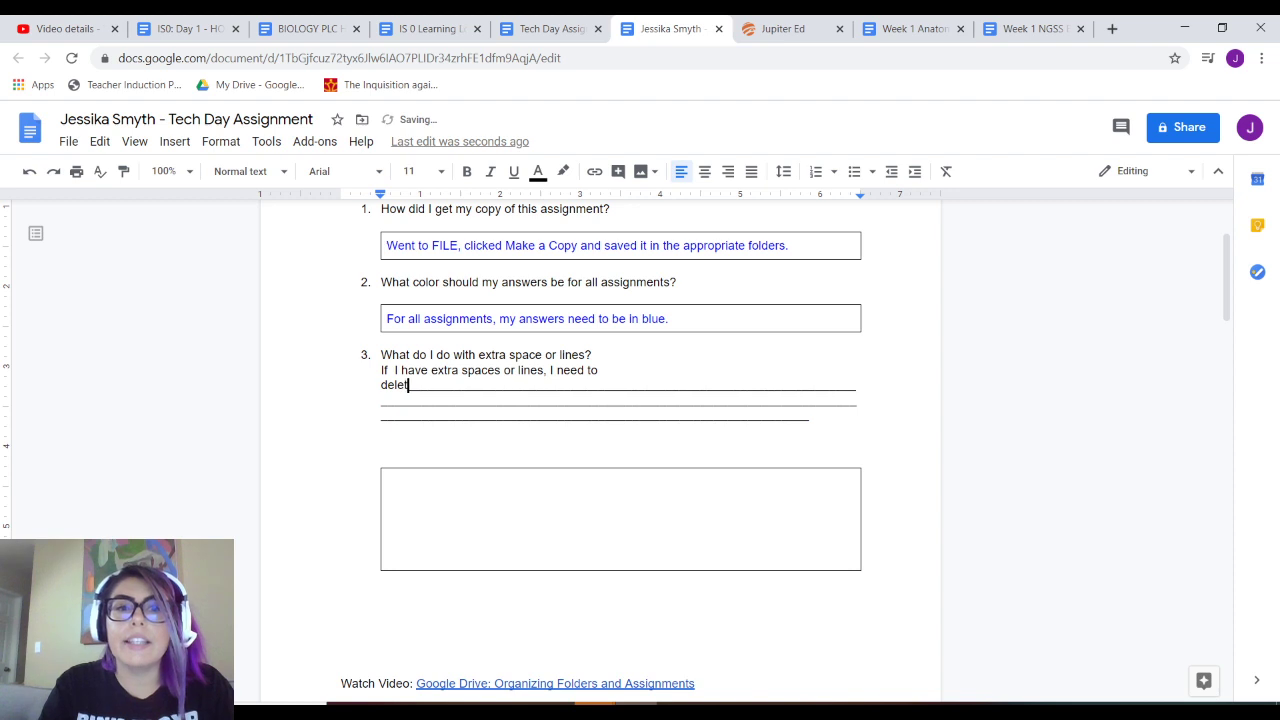
type("e them.")
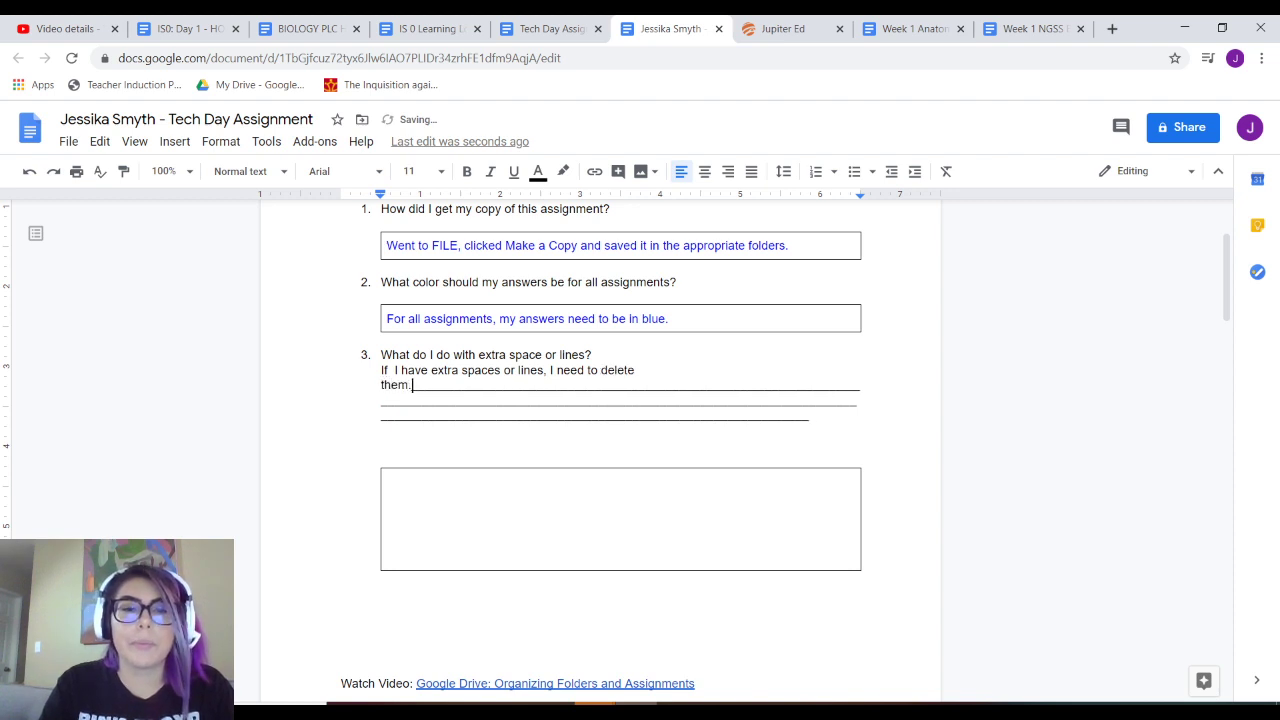
- Delete the three leftover underscore lines and the blank lines above the answer box
key("Return")
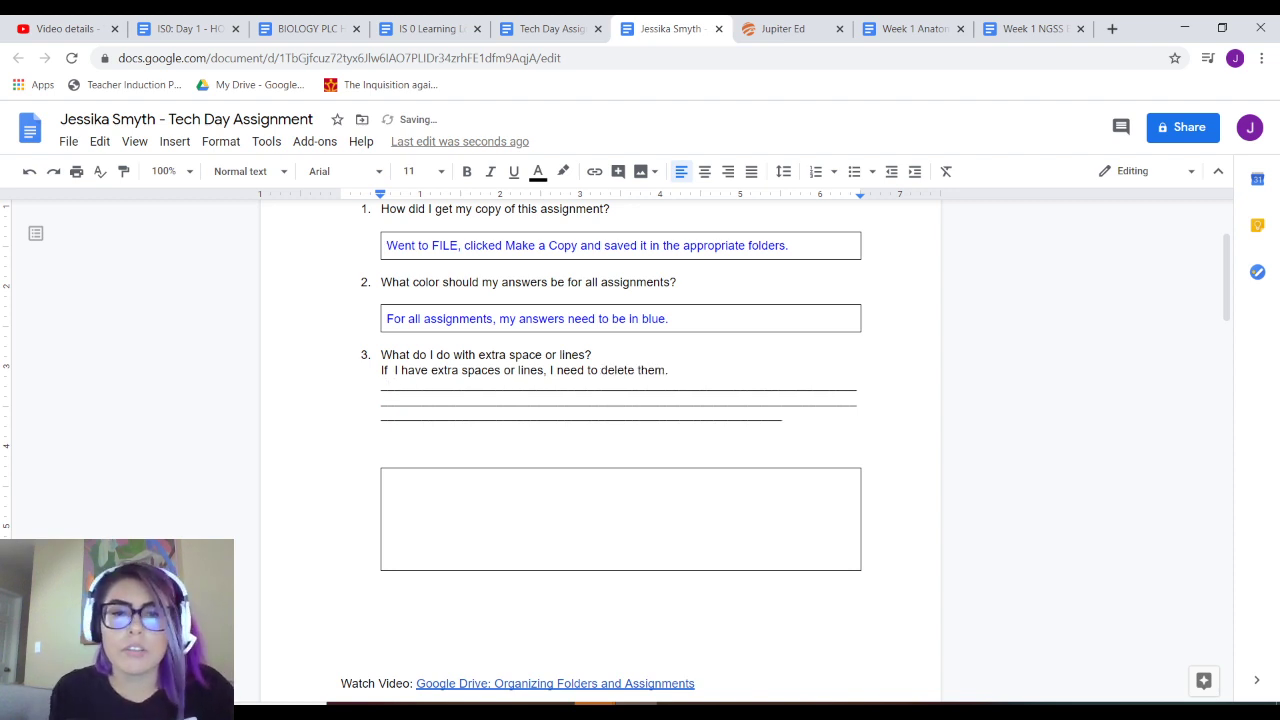
left_click_drag(782, 414, 381, 380)
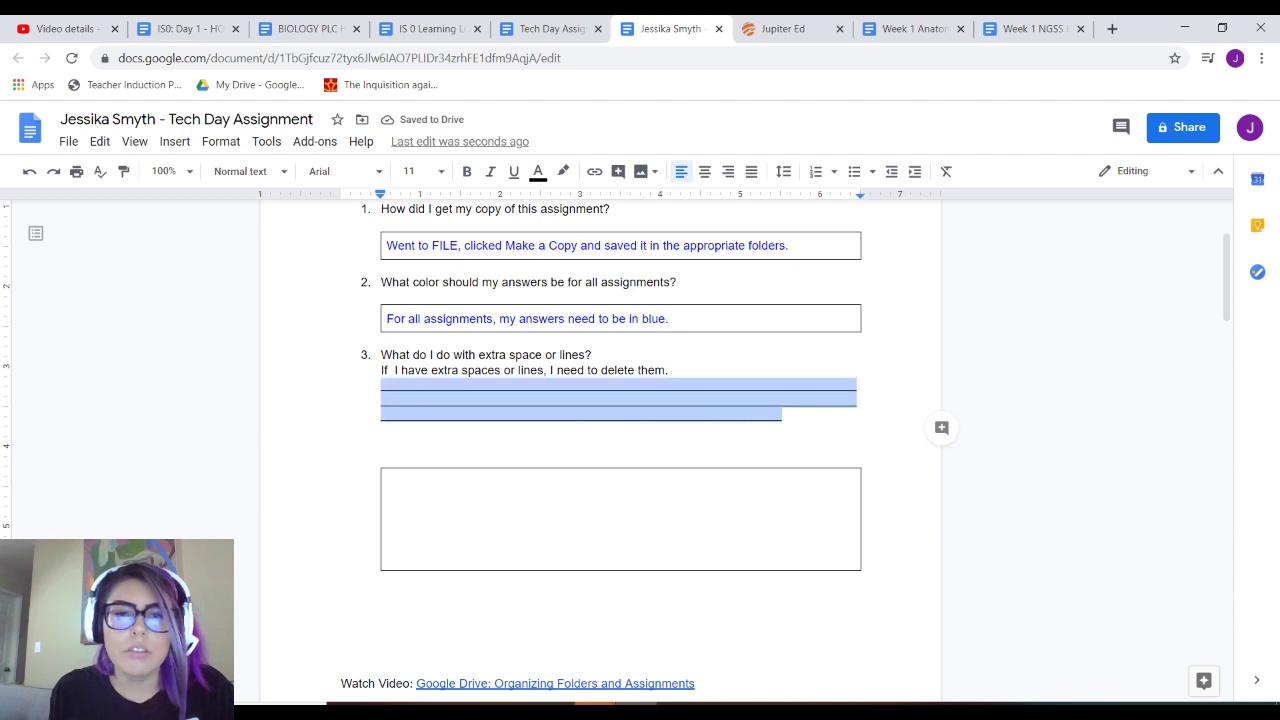
key("BackSpace")
key("BackSpace")
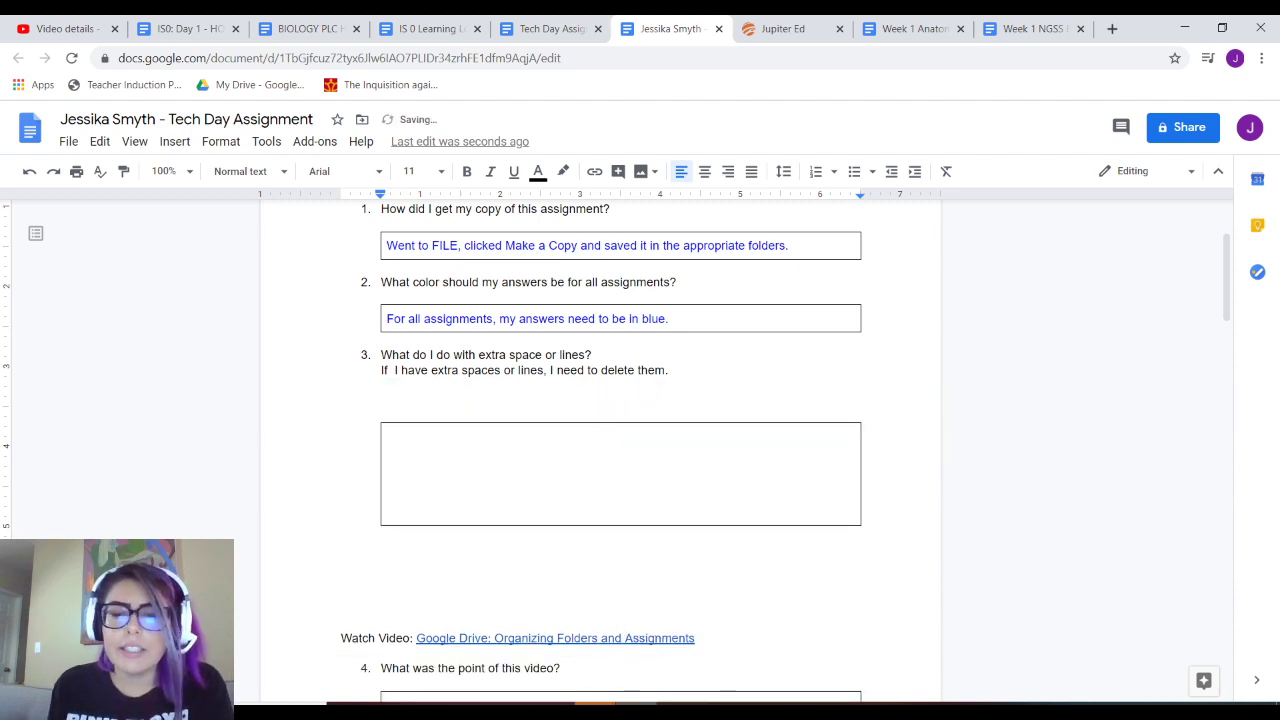
key("Delete")
key("Delete")
key("Delete")
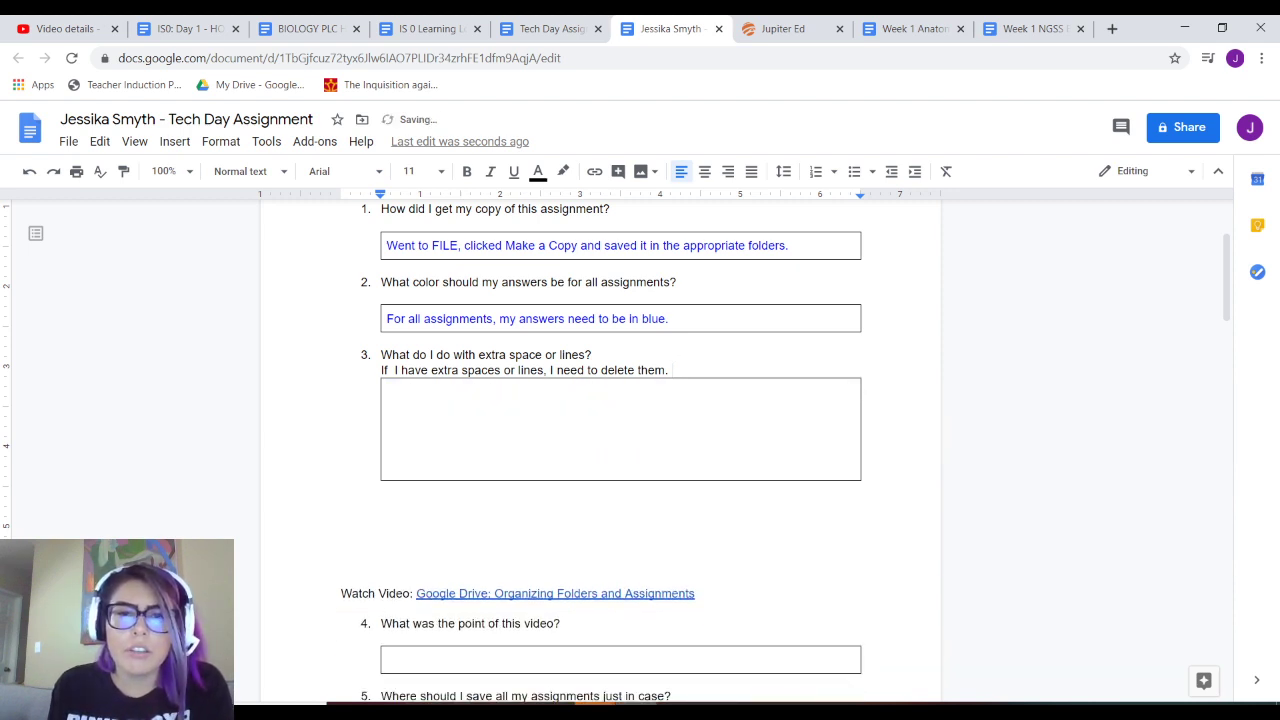
- Copy the question 3 answer sentence into its empty box, without the leading indent
key("ctrl+shift+Left")
key("ctrl+shift+Left")
key("ctrl+shift+Left")
key("ctrl+shift+Left")
key("ctrl+shift+Left")
key("ctrl+shift+Left")
key("ctrl+shift+Left")
key("ctrl+shift+Left")
key("ctrl+shift+Left")
key("ctrl+shift+Left")
key("ctrl+shift+Left")
key("ctrl+shift+Left")
key("ctrl+c")
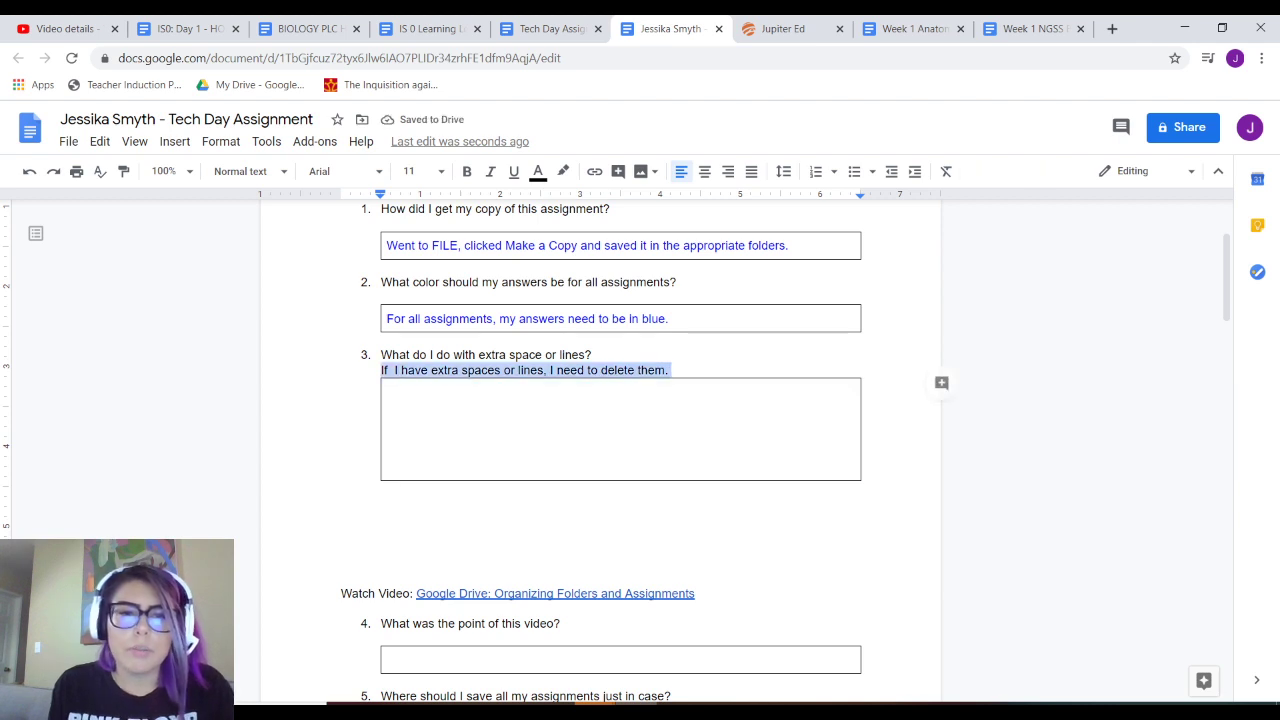
left_click(389, 392)
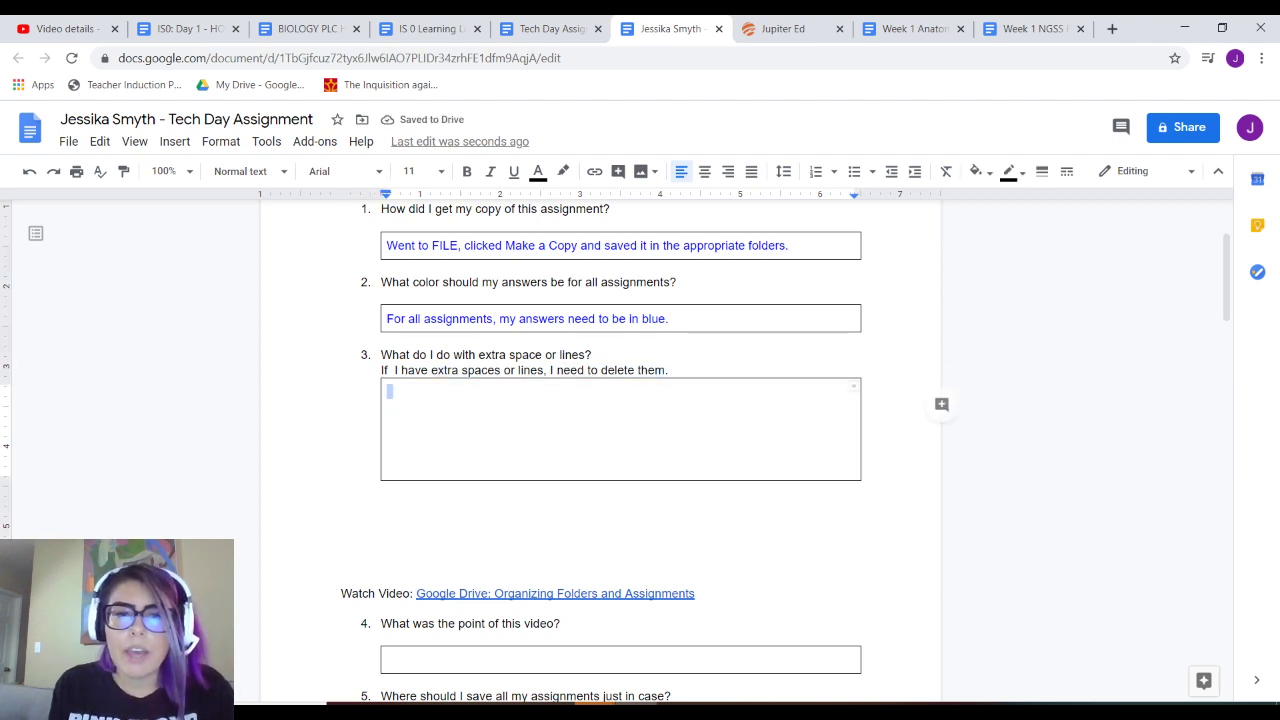
key("ctrl+v")
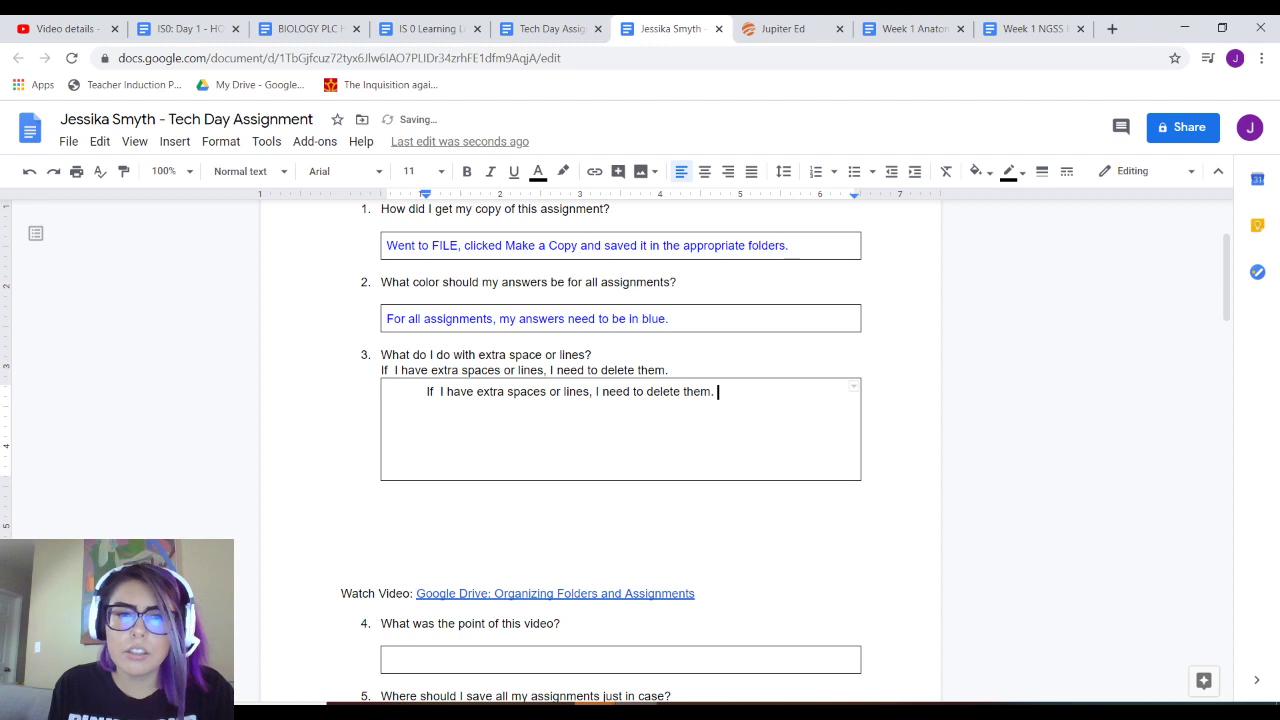
key("BackSpace")
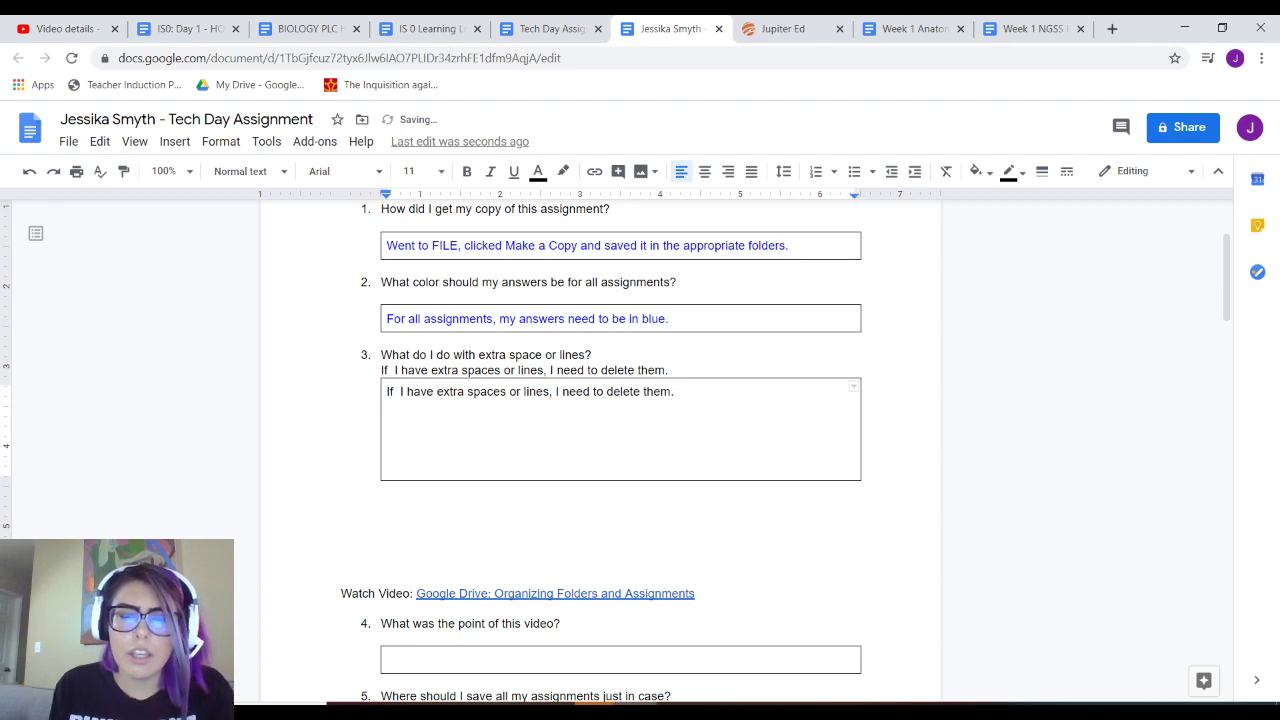
- Colour the answer blue both inside the box and on the line above it
left_click_drag(676, 392, 386, 392)
left_click(538, 171)
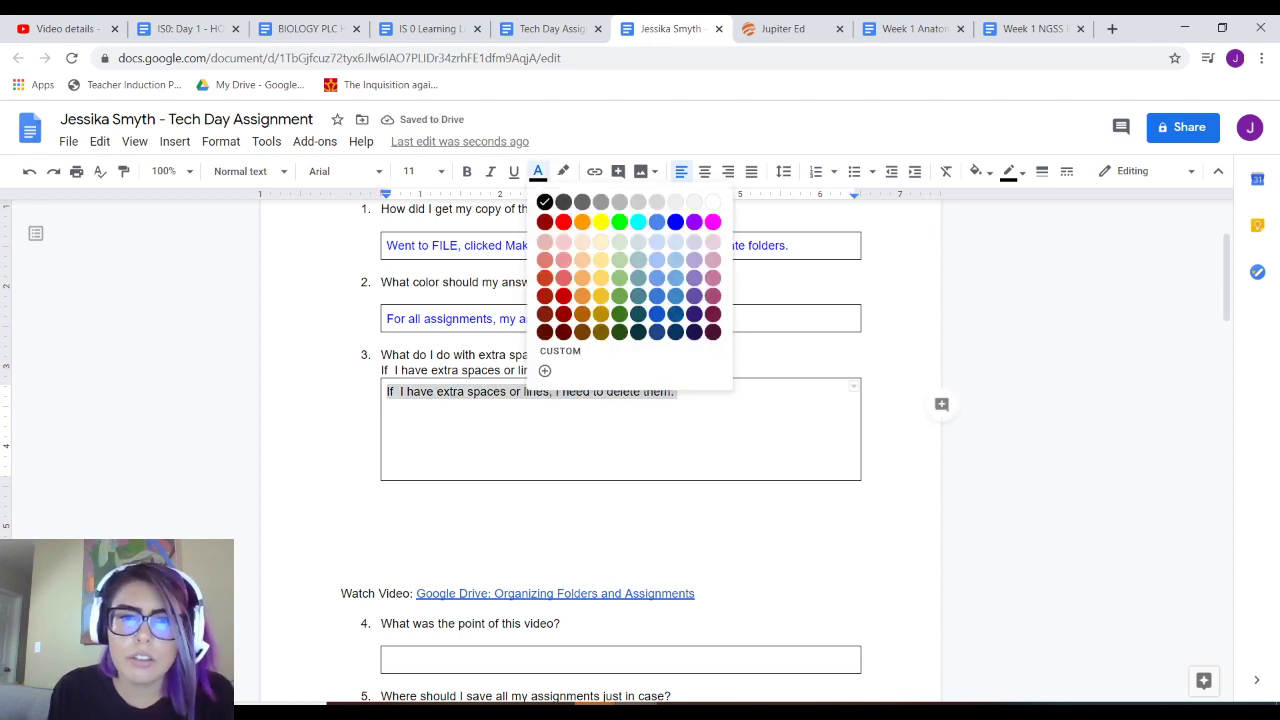
left_click(675, 221)
left_click_drag(668, 370, 381, 370)
left_click(538, 171)
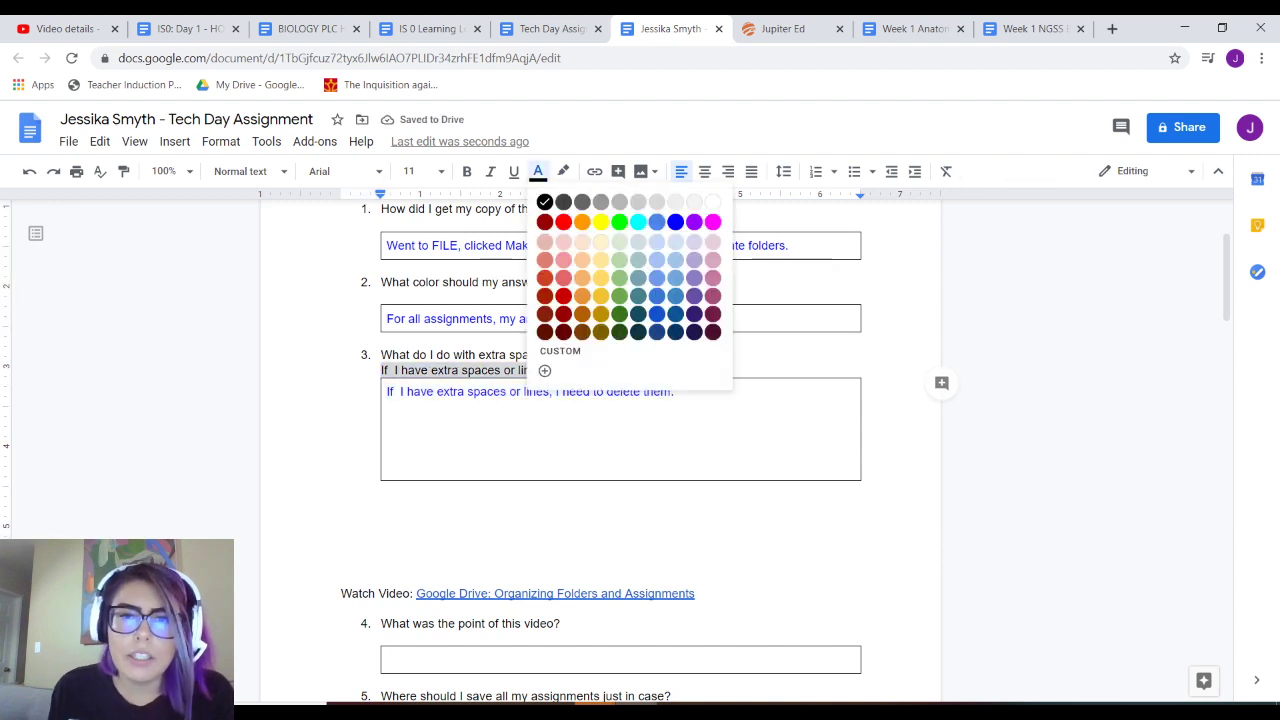
left_click(675, 221)
- Delete the extra blank lines inside and below answer box 3
left_click(390, 451)
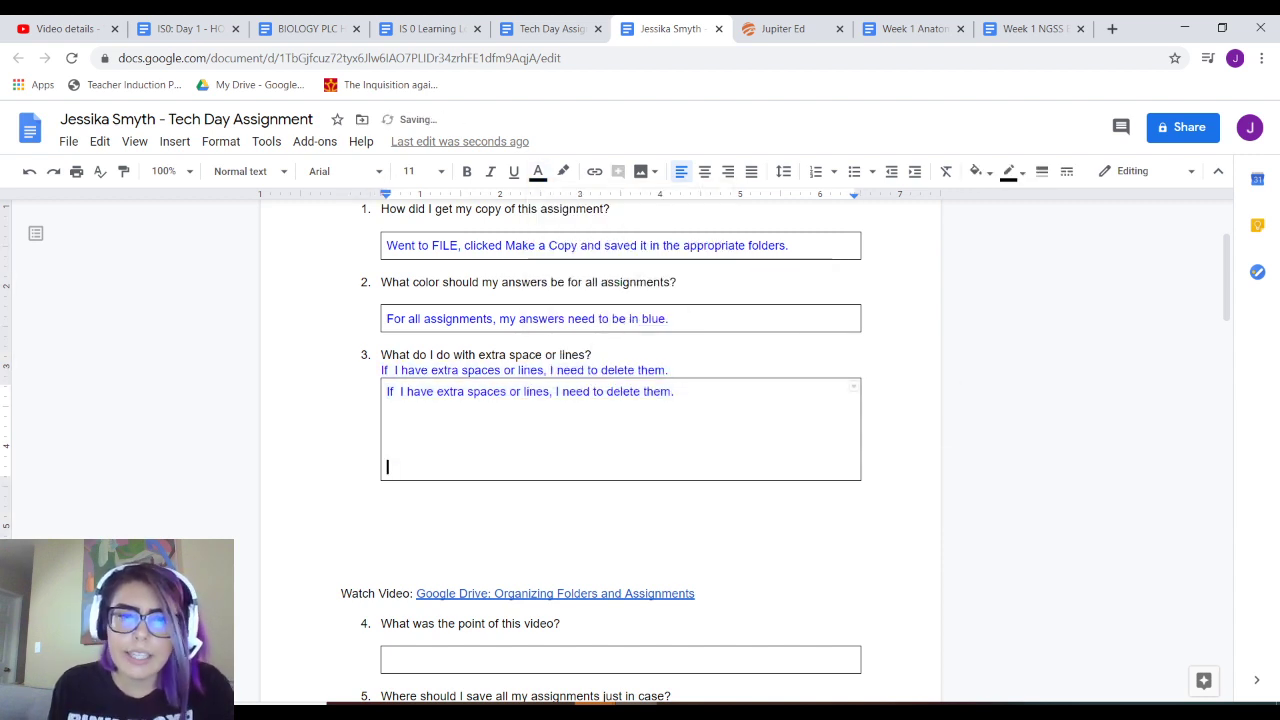
key("BackSpace")
key("BackSpace")
key("BackSpace")
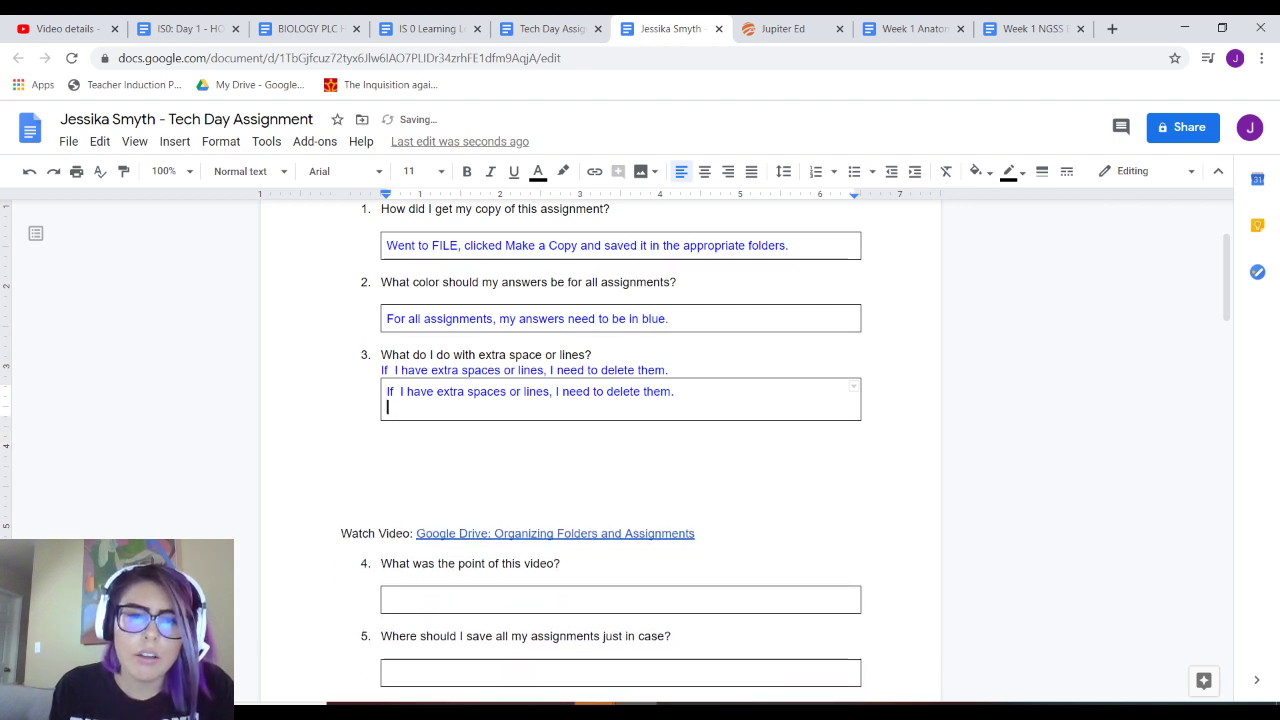
left_click_drag(385, 512, 385, 422)
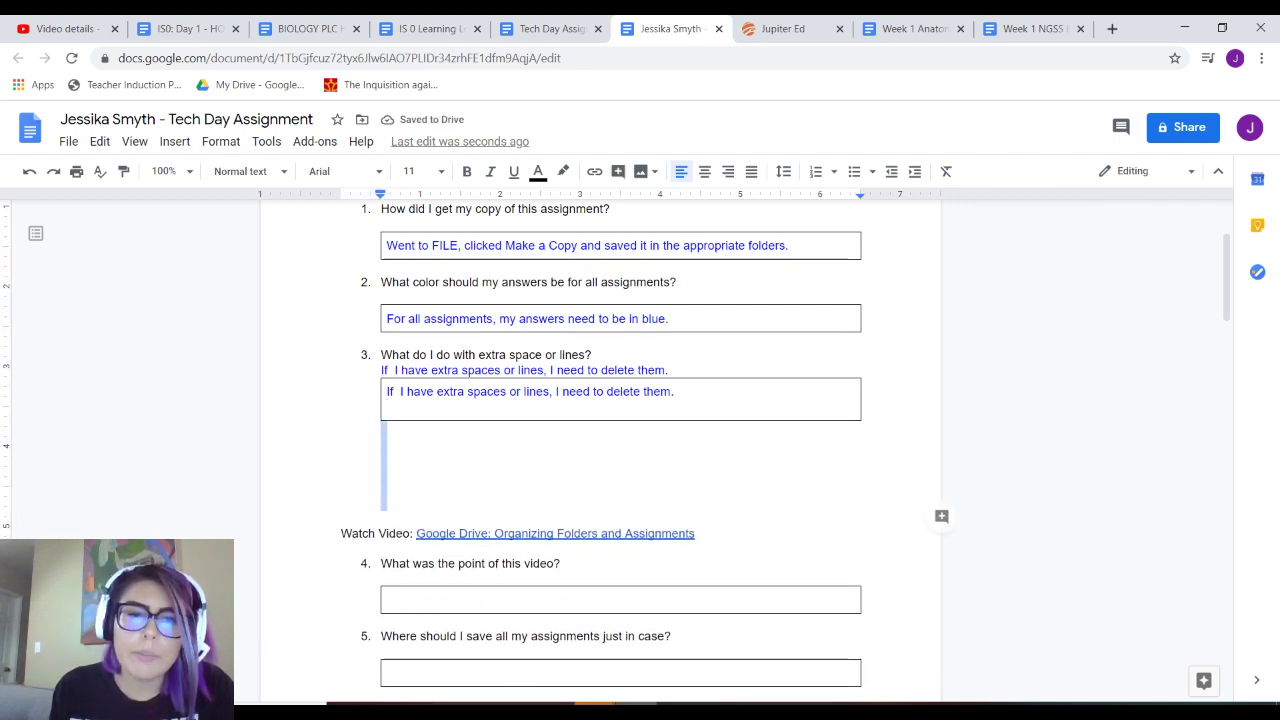
key("BackSpace")
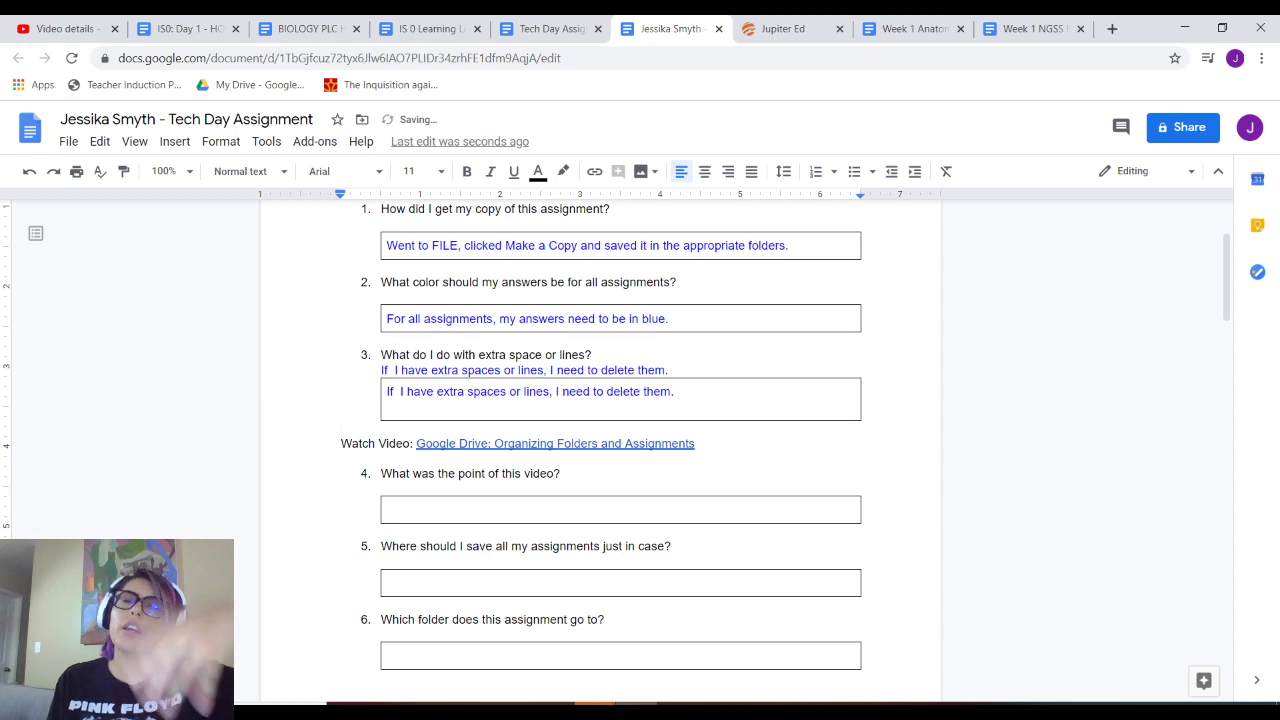
scroll(615, 450, "up", 3)
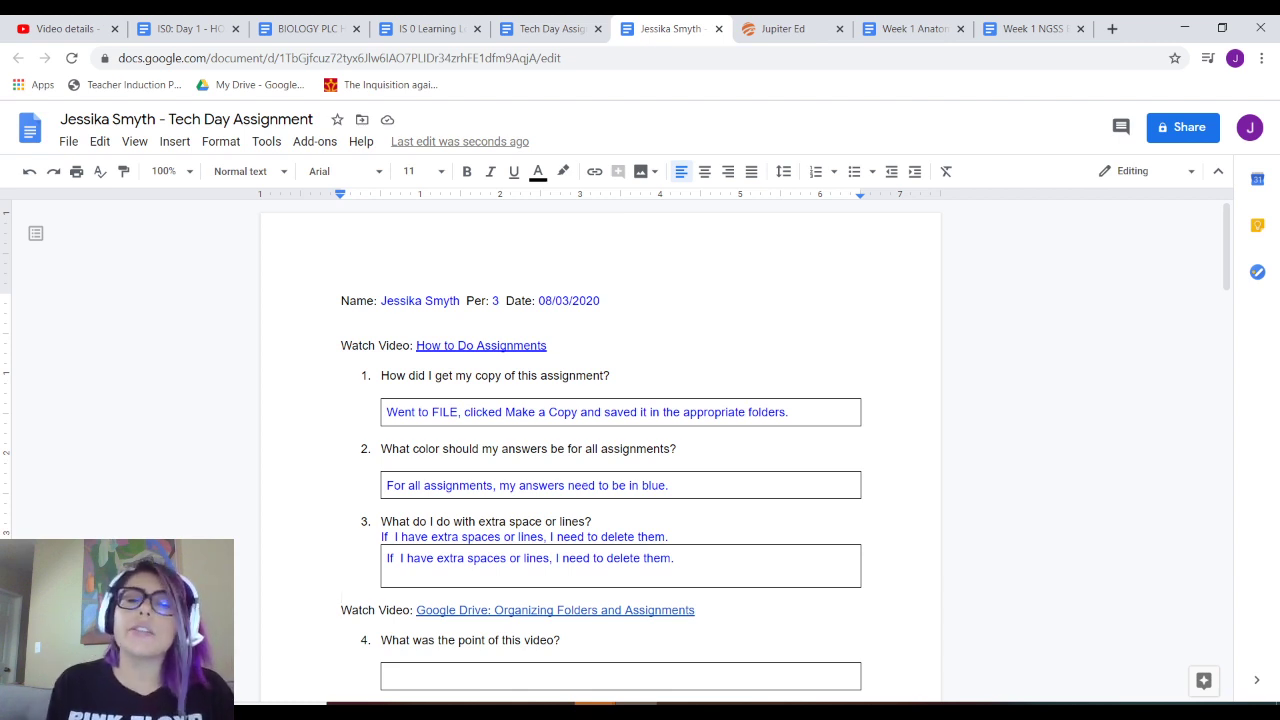
scroll(620, 450, "down", 3)
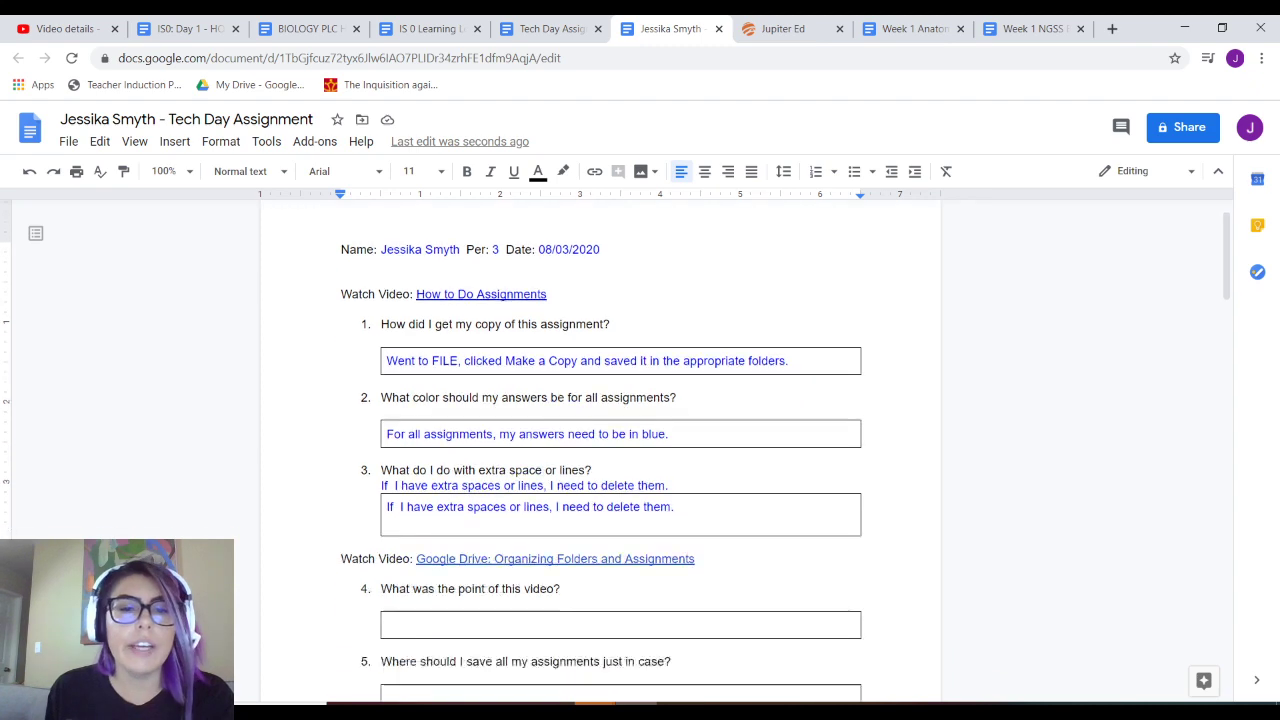
scroll(620, 450, "up", 1)
scroll(600, 450, "up", 2)
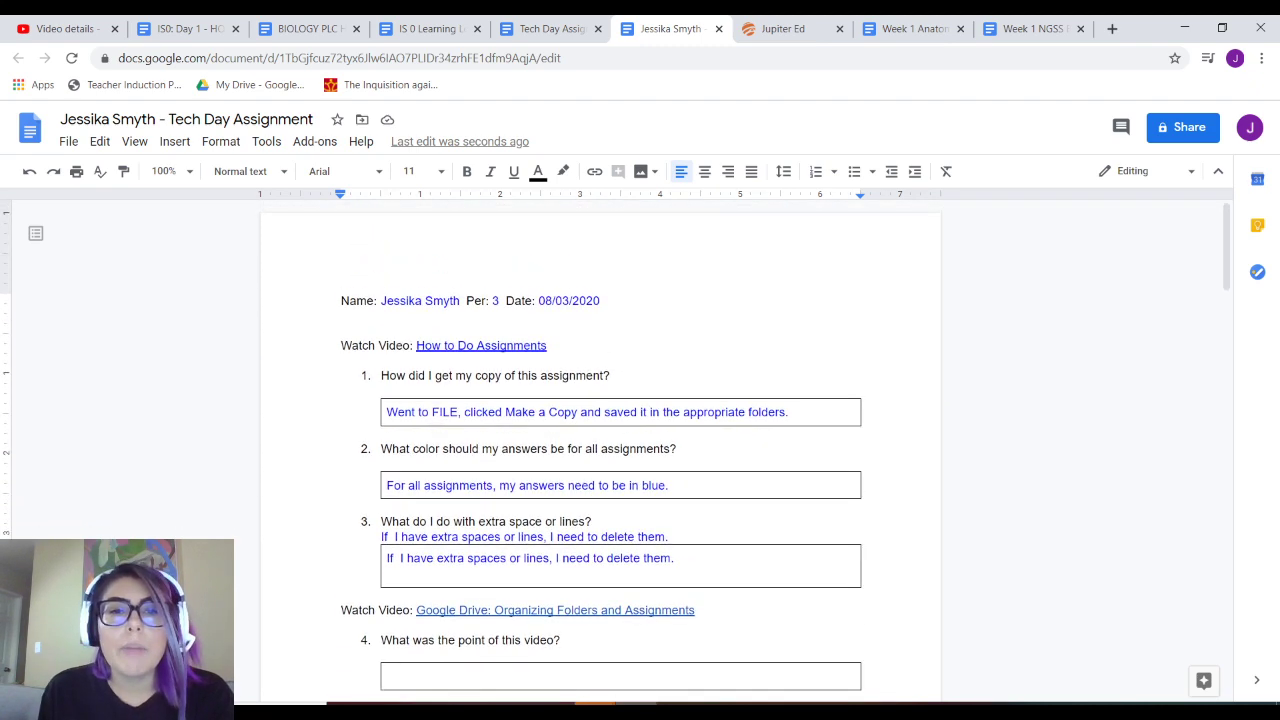